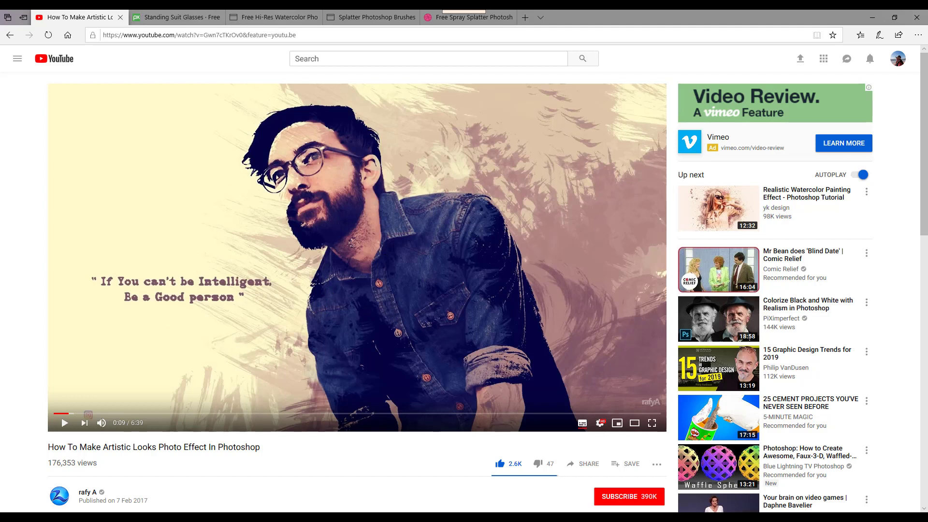
Review the finished examples arty01.jpg and arty02.jpg in Affinity Photo, and return to the web browser
{"action": "left_click", "coordinate": [358, 478]}
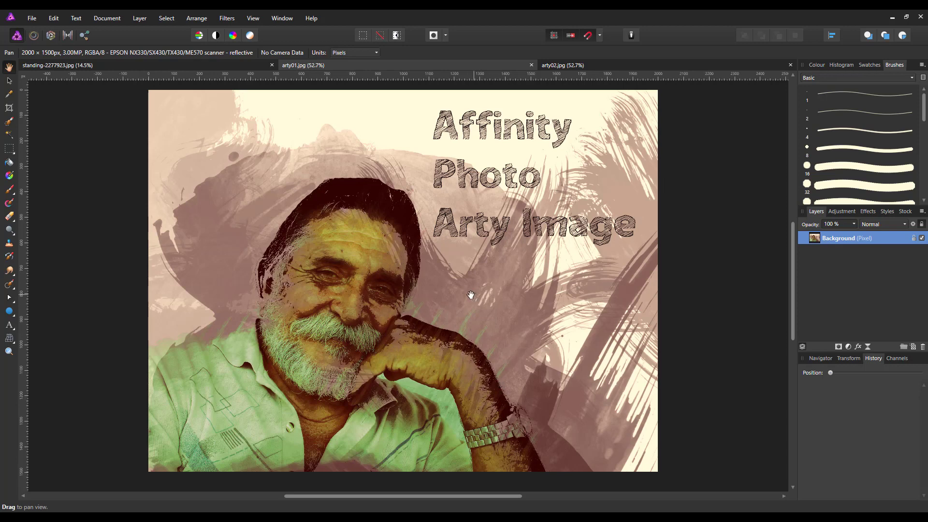
{"action": "left_click", "coordinate": [633, 66]}
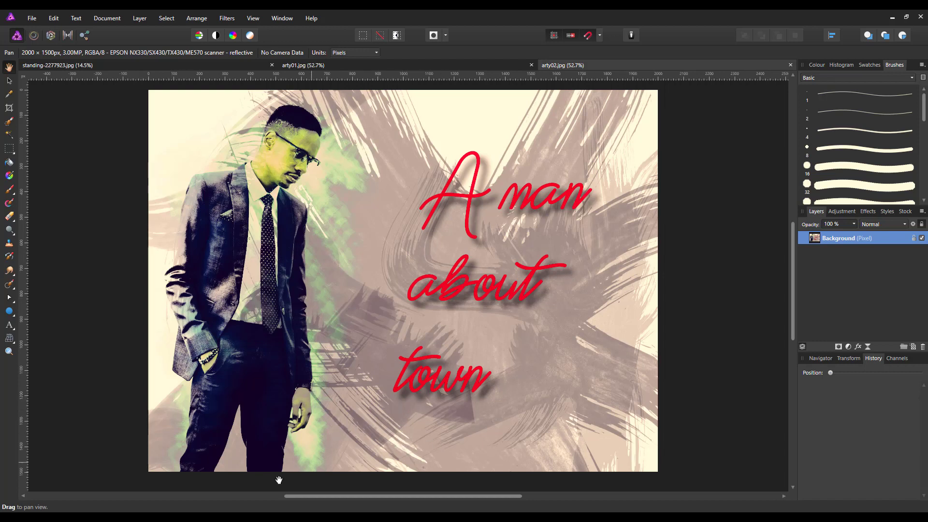
{"action": "left_click", "coordinate": [237, 519]}
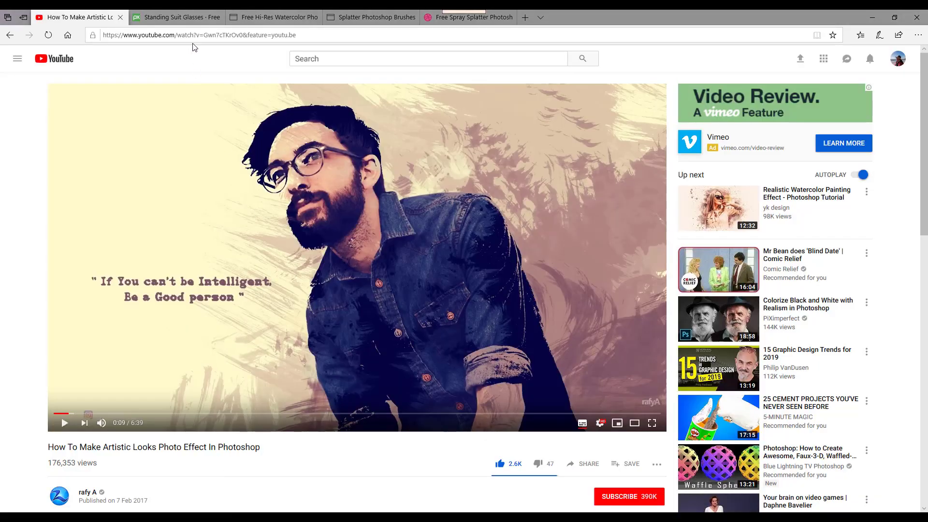
Examine the Free Hi-Res Watercolor Photoshop Brushes Set II page, including its preview images, download link and installation instructions
{"action": "left_click", "coordinate": [245, 18]}
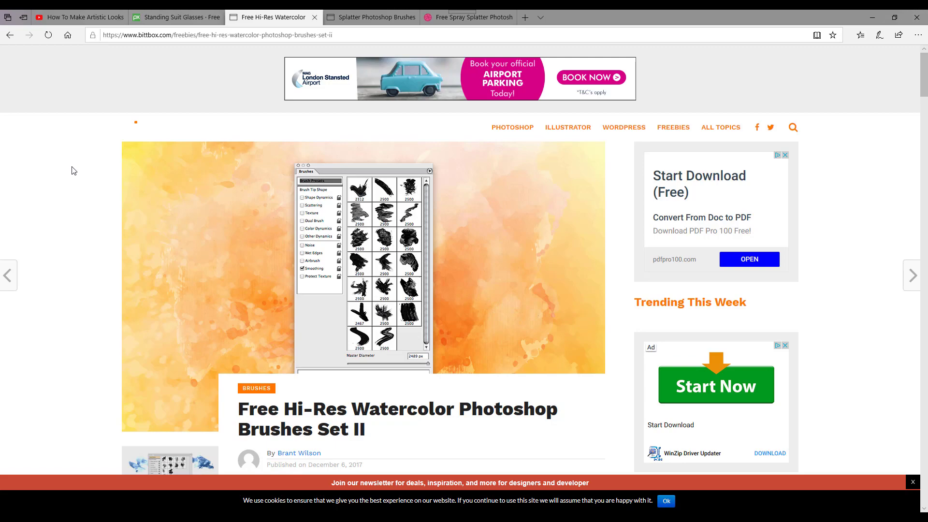
{"action": "scroll", "coordinate": [174, 263], "scroll_direction": "down", "scroll_amount": 3}
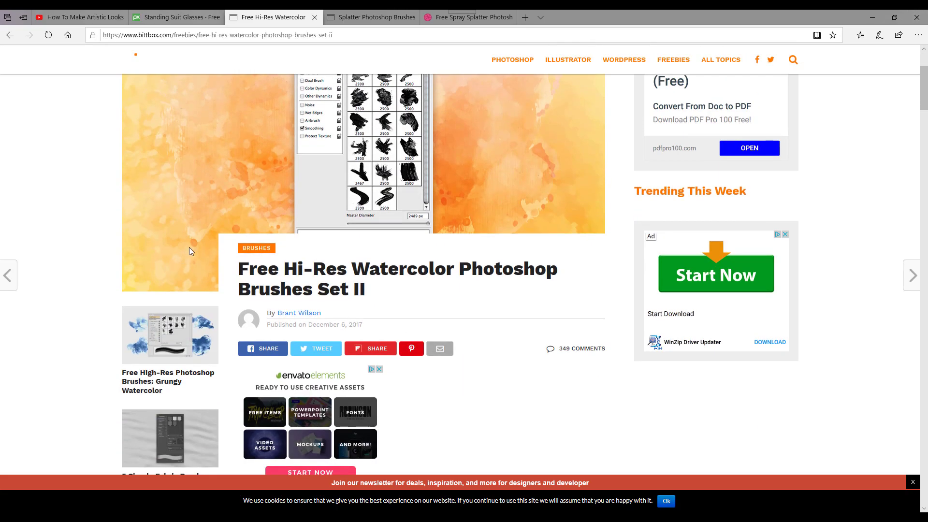
{"action": "scroll", "coordinate": [583, 215], "scroll_direction": "down", "scroll_amount": 4}
{"action": "scroll", "coordinate": [584, 218], "scroll_direction": "down", "scroll_amount": 15}
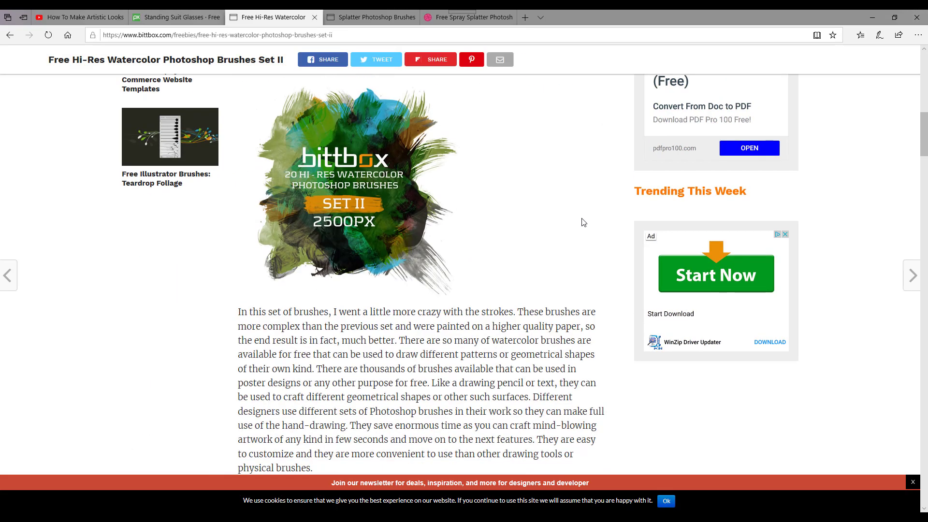
{"action": "scroll", "coordinate": [526, 282], "scroll_direction": "down", "scroll_amount": 20}
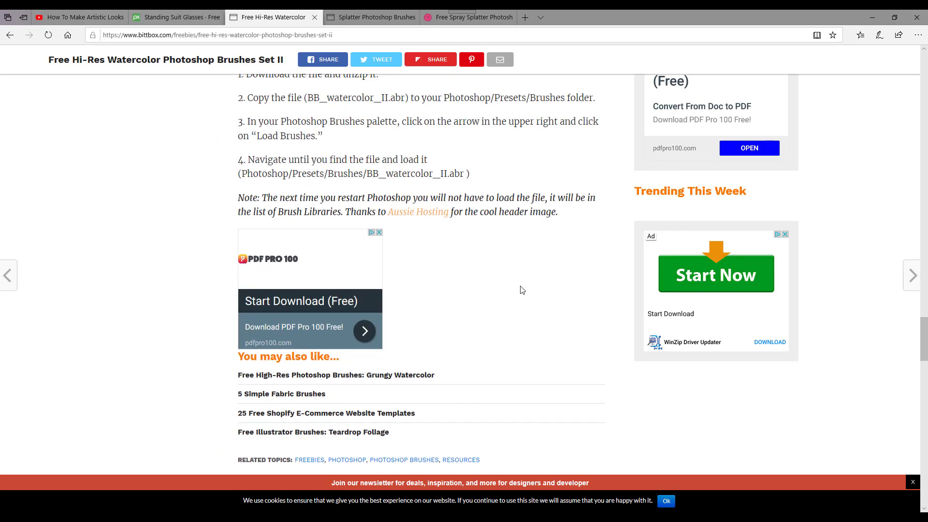
{"action": "scroll", "coordinate": [521, 289], "scroll_direction": "up", "scroll_amount": 4}
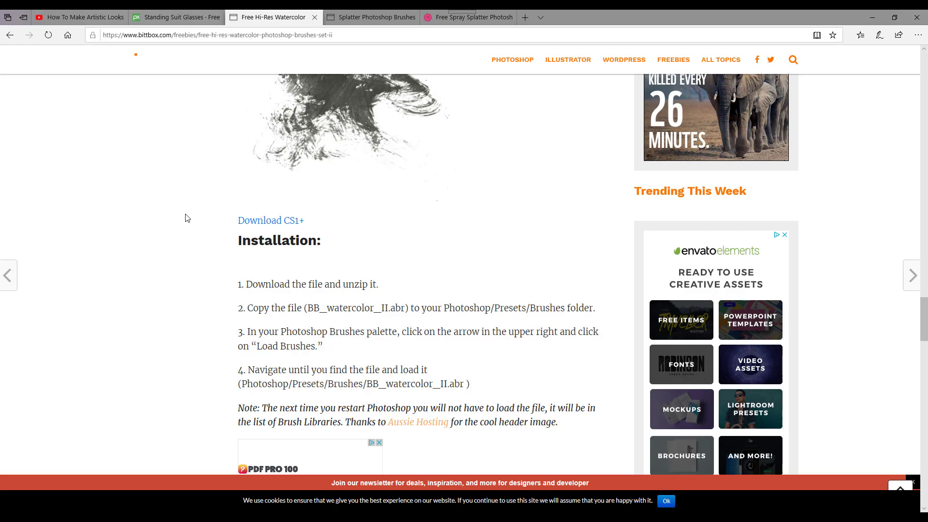
{"action": "scroll", "coordinate": [494, 280], "scroll_direction": "down", "scroll_amount": 10}
{"action": "scroll", "coordinate": [494, 285], "scroll_direction": "up", "scroll_amount": 10}
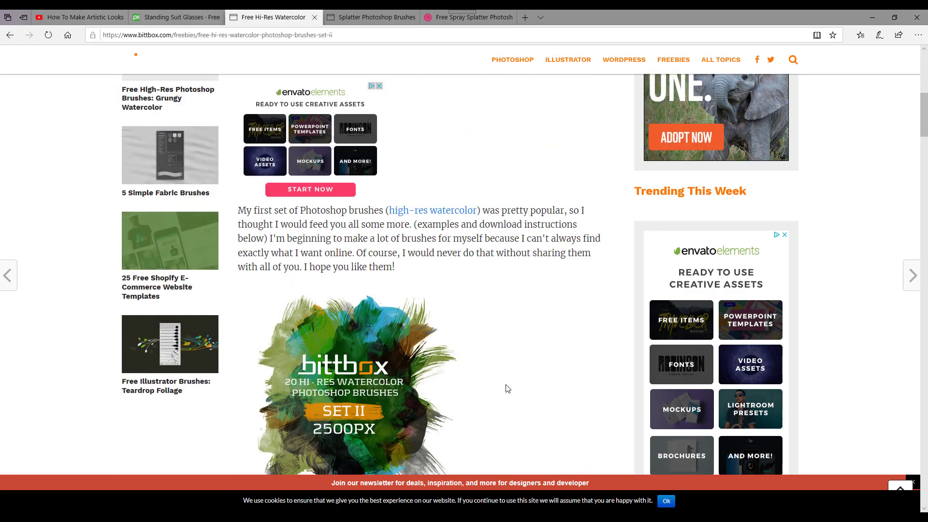
{"action": "scroll", "coordinate": [505, 385], "scroll_direction": "down", "scroll_amount": 3}
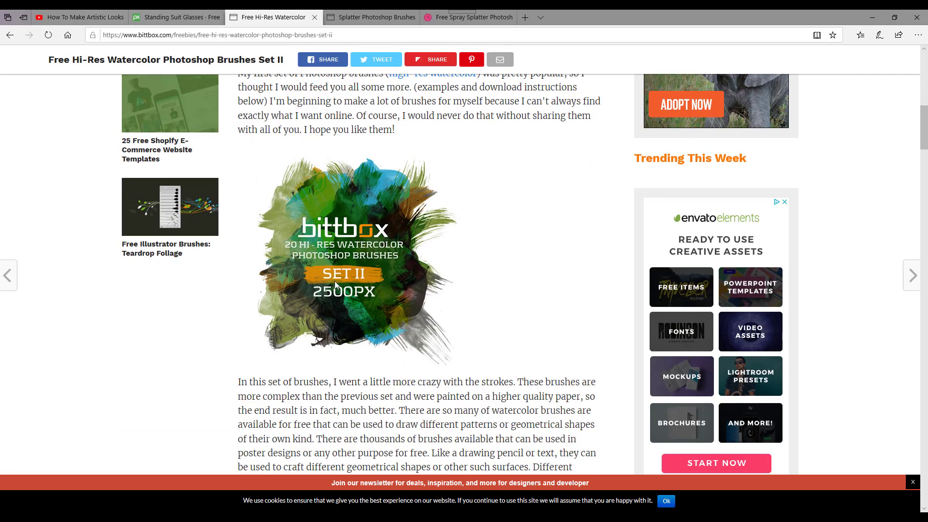
{"action": "scroll", "coordinate": [483, 271], "scroll_direction": "up", "scroll_amount": 3}
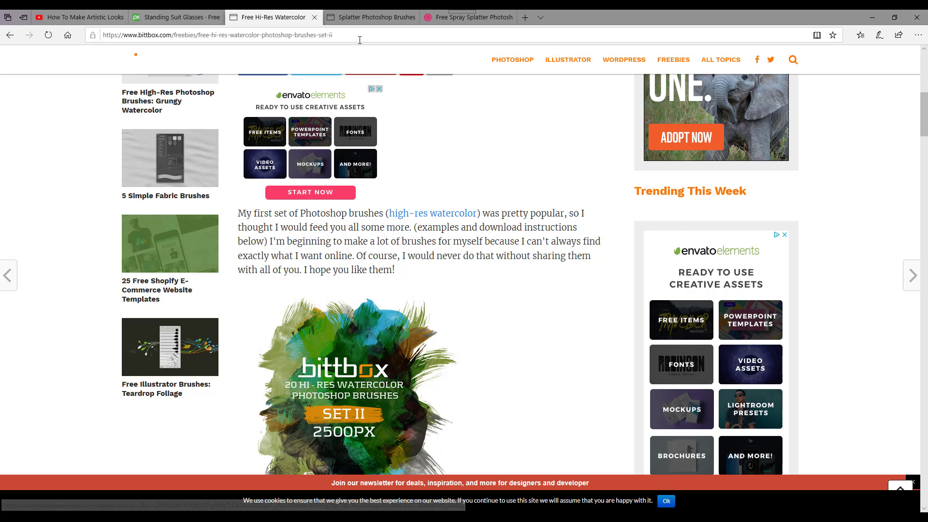
View the Splatter Photoshop Brushes 10, Free Spray Splatter Photoshop brushes and Standing Suit Glasses stock photo pages
{"action": "left_click", "coordinate": [366, 19]}
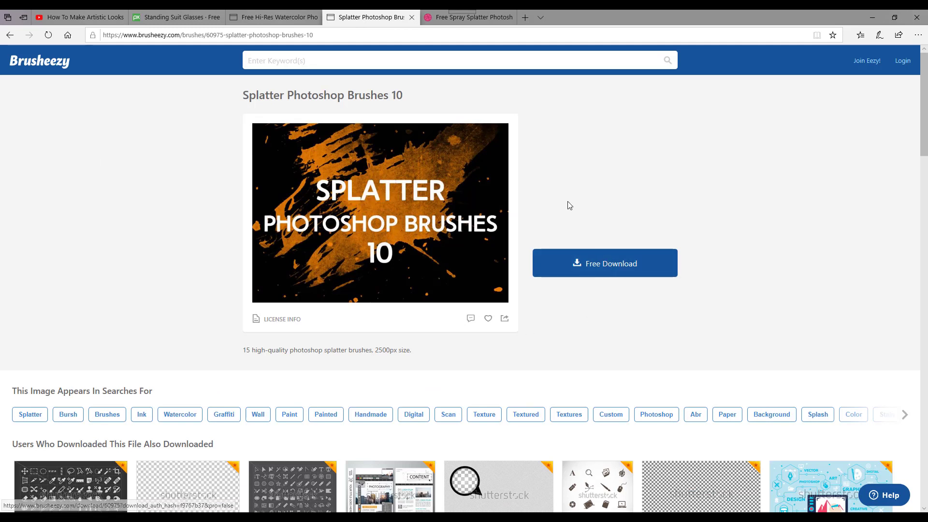
{"action": "left_click", "coordinate": [483, 17]}
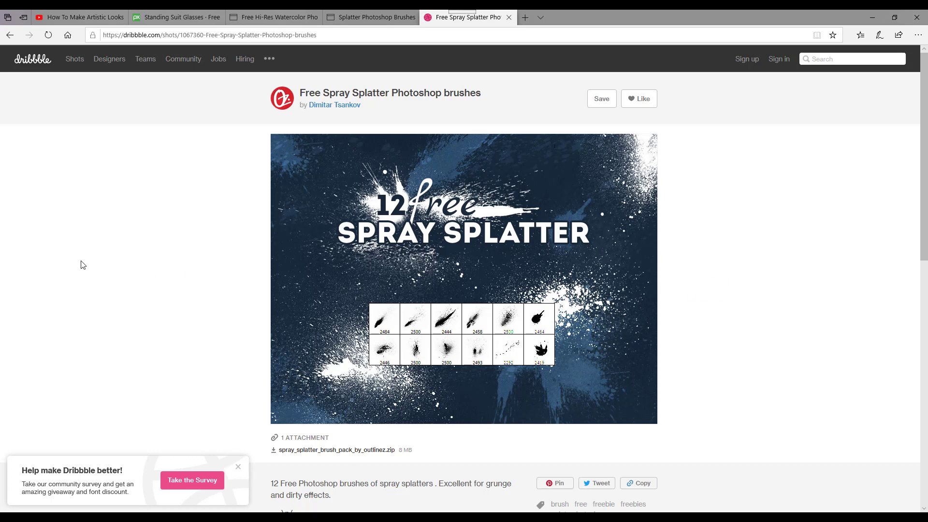
{"action": "left_click", "coordinate": [174, 18]}
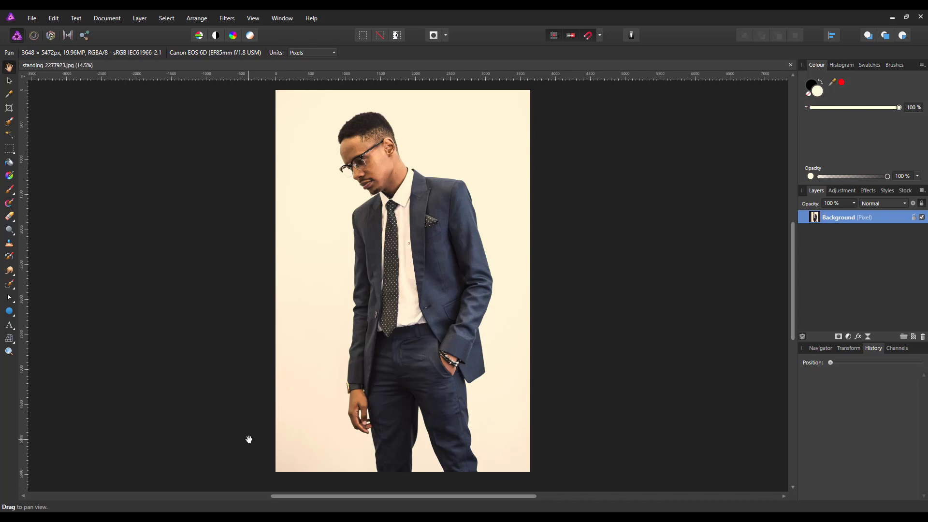
Switch to Affinity Photo and create a new web document of 2000 × 1500 px at 300 DPI
{"action": "left_click", "coordinate": [246, 517]}
{"action": "left_click", "coordinate": [31, 20]}
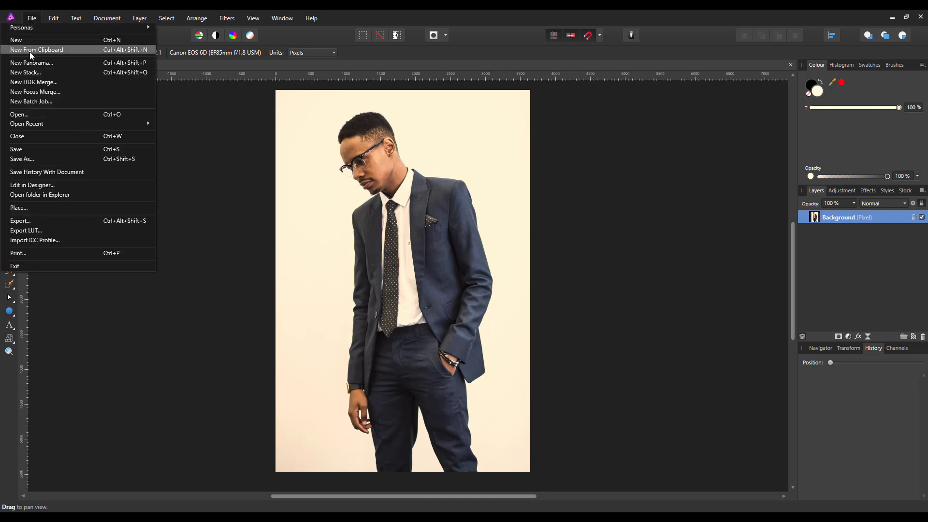
{"action": "left_click", "coordinate": [22, 41]}
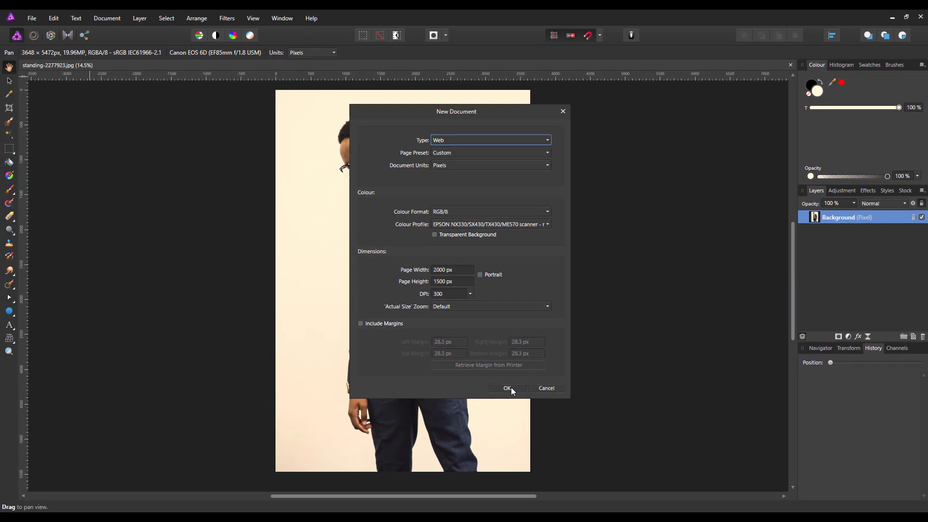
{"action": "left_click", "coordinate": [507, 388]}
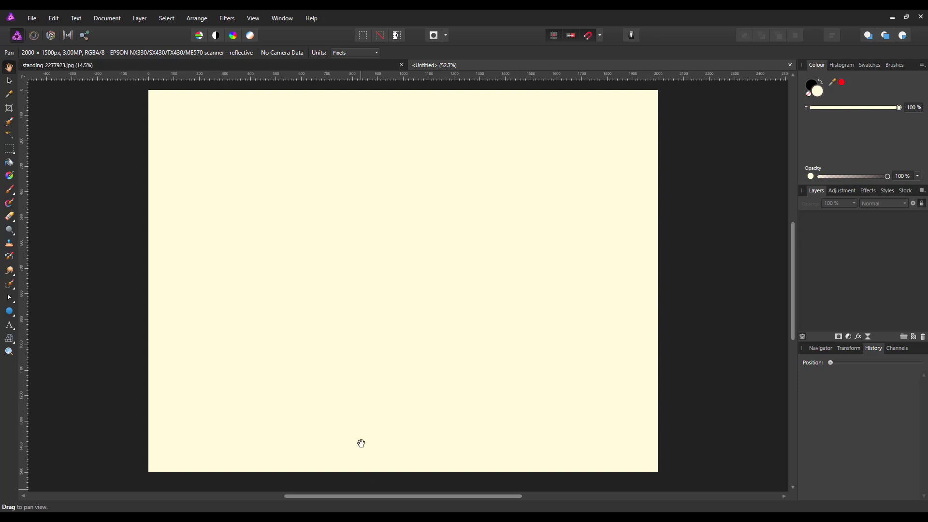
Copy the Background layer from standing-2277923.jpg and paste it into the new untitled document
{"action": "left_click", "coordinate": [350, 65]}
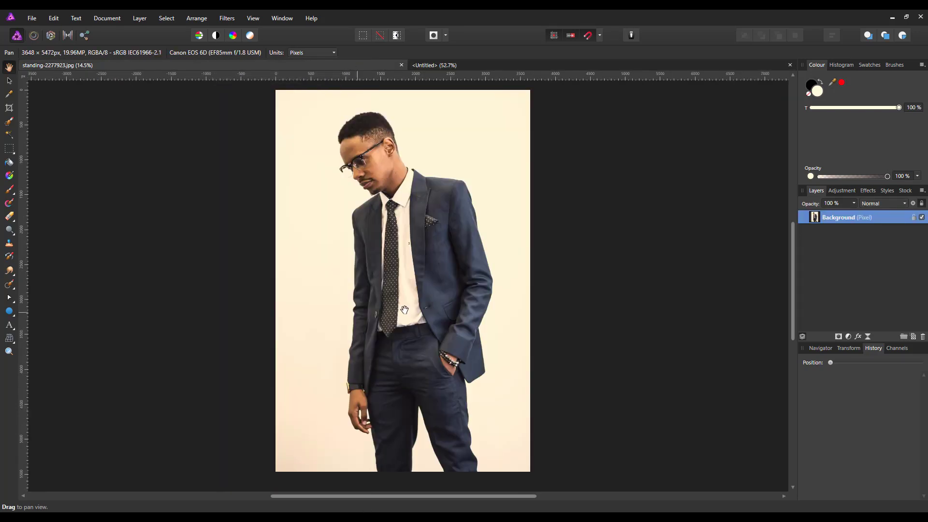
{"action": "right_click", "coordinate": [846, 220]}
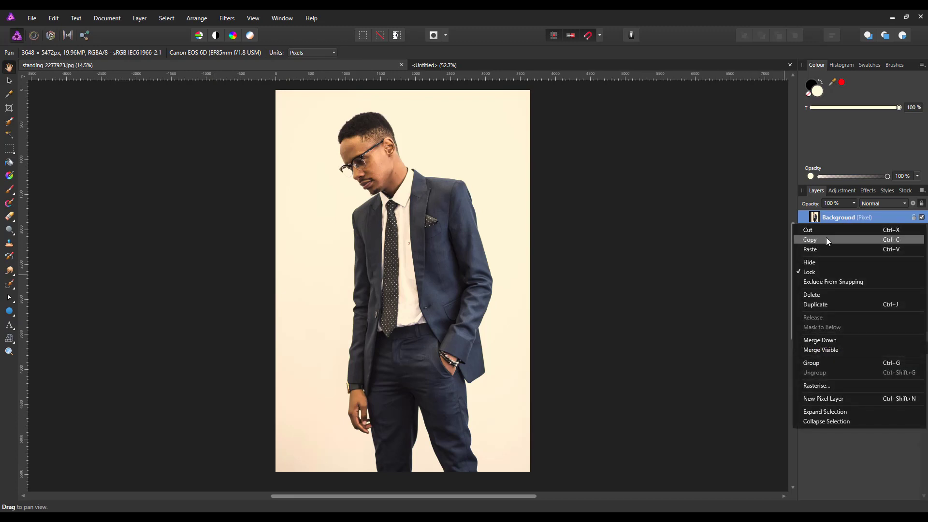
{"action": "left_click", "coordinate": [826, 238]}
{"action": "left_click", "coordinate": [497, 67]}
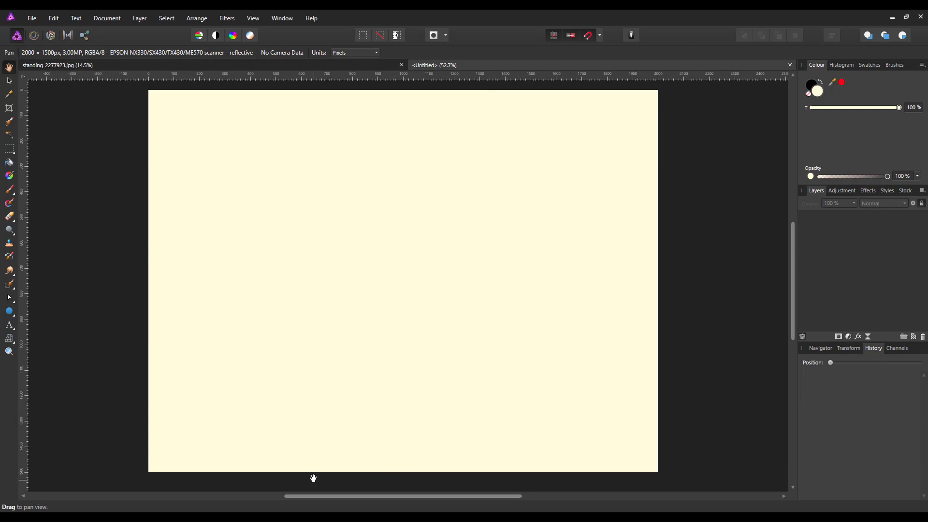
{"action": "left_click", "coordinate": [50, 19]}
{"action": "mouse_move", "coordinate": [32, 18]}
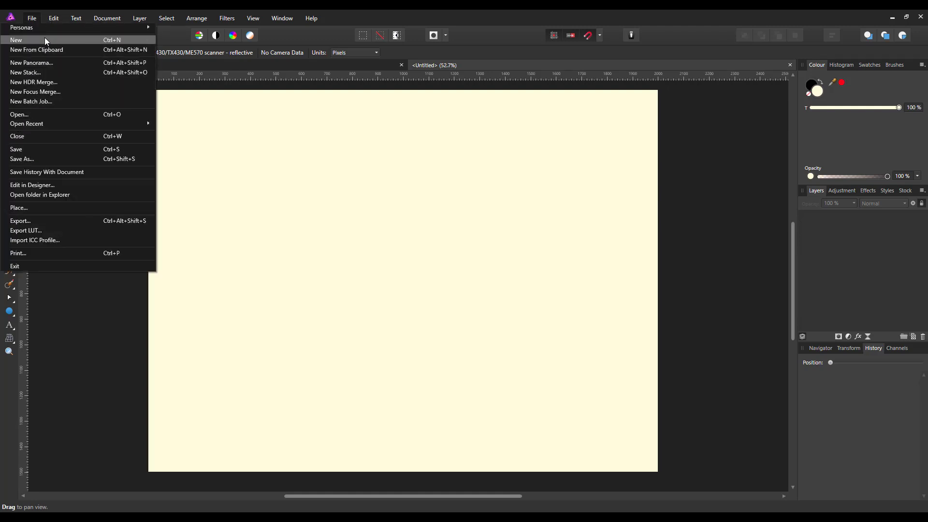
{"action": "left_click", "coordinate": [48, 79]}
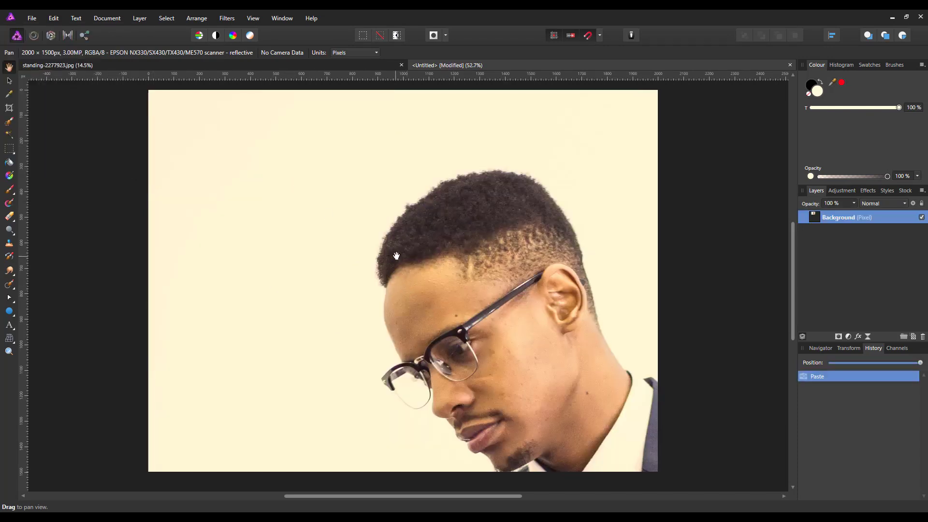
Centre the pasted photo on the canvas and scale it down proportionally to match the canvas height
{"action": "scroll", "coordinate": [394, 260], "scroll_direction": "down", "scroll_amount": 1}
{"action": "scroll", "coordinate": [394, 263], "scroll_direction": "down", "scroll_amount": 5}
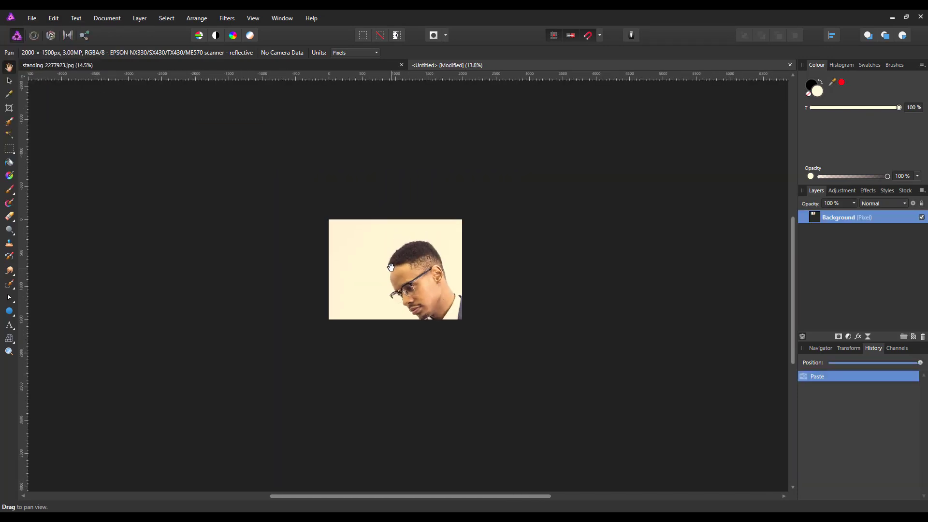
{"action": "left_click", "coordinate": [10, 82]}
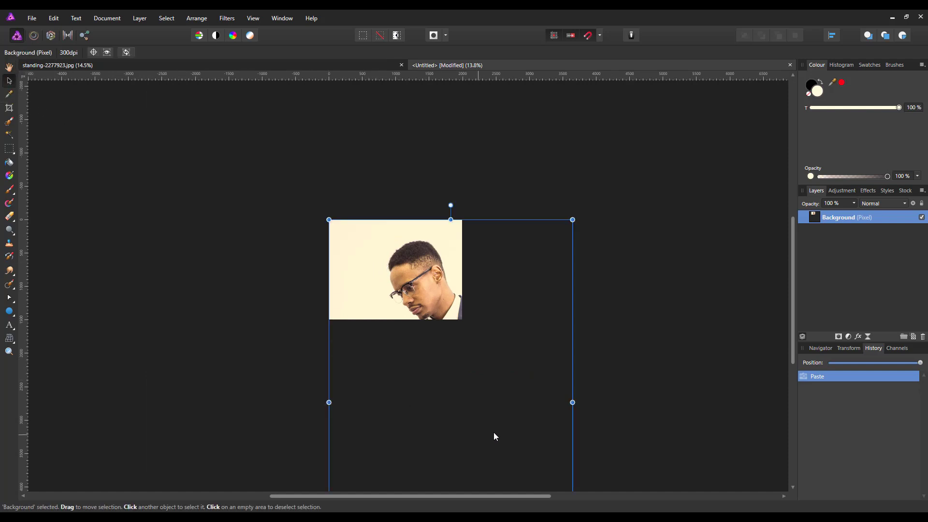
{"action": "left_click_drag", "start_coordinate": [484, 436], "coordinate": [440, 327]}
{"action": "left_click_drag", "start_coordinate": [451, 412], "coordinate": [431, 403]}
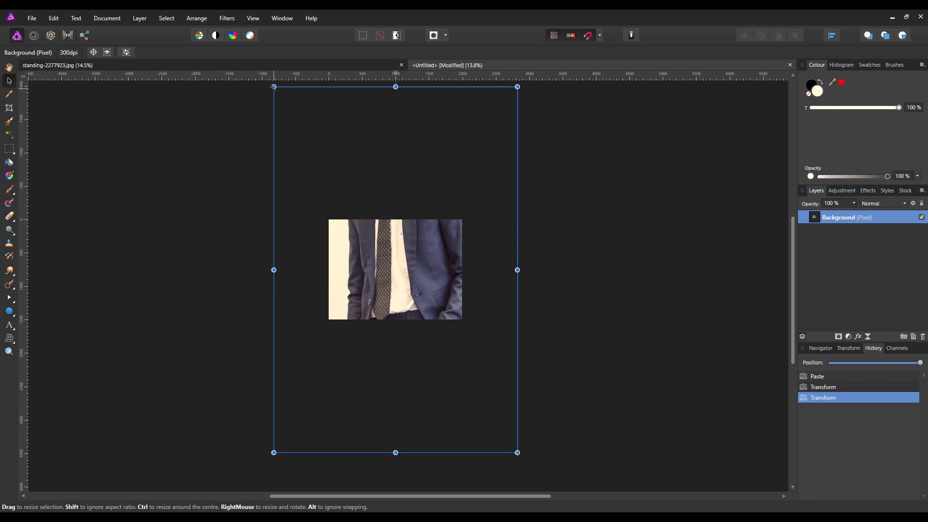
{"action": "left_click_drag", "start_coordinate": [274, 87], "coordinate": [356, 220]}
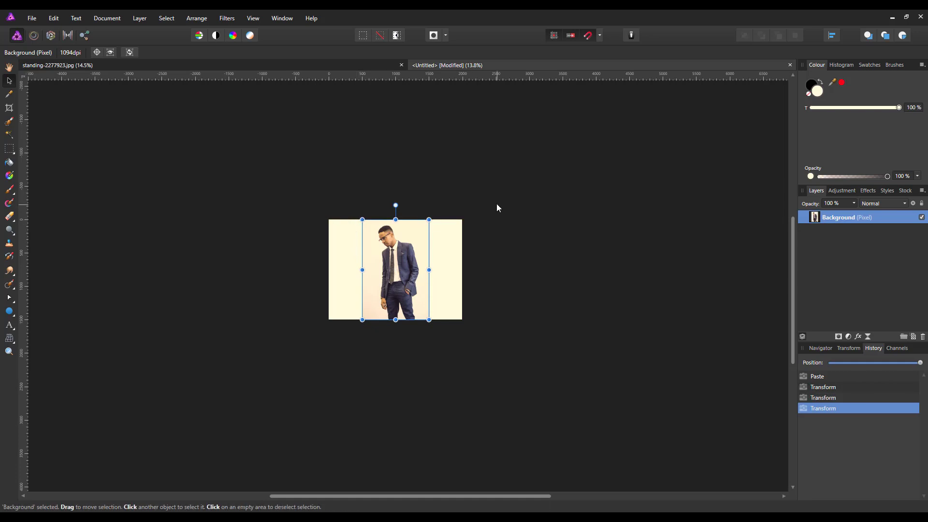
{"action": "key", "text": "ctrl+0"}
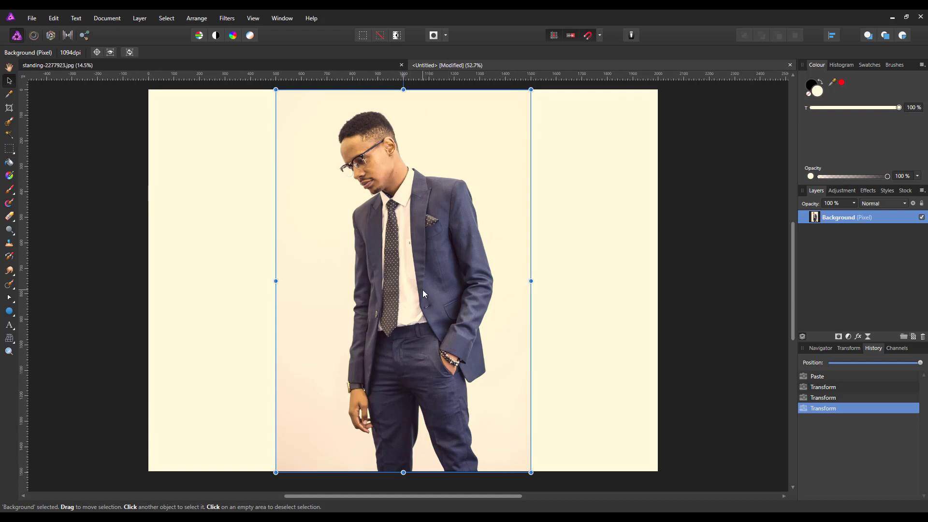
Flip the photo of the man horizontally and move it flush against the canvas's left edge
{"action": "left_click_drag", "start_coordinate": [424, 294], "coordinate": [566, 290]}
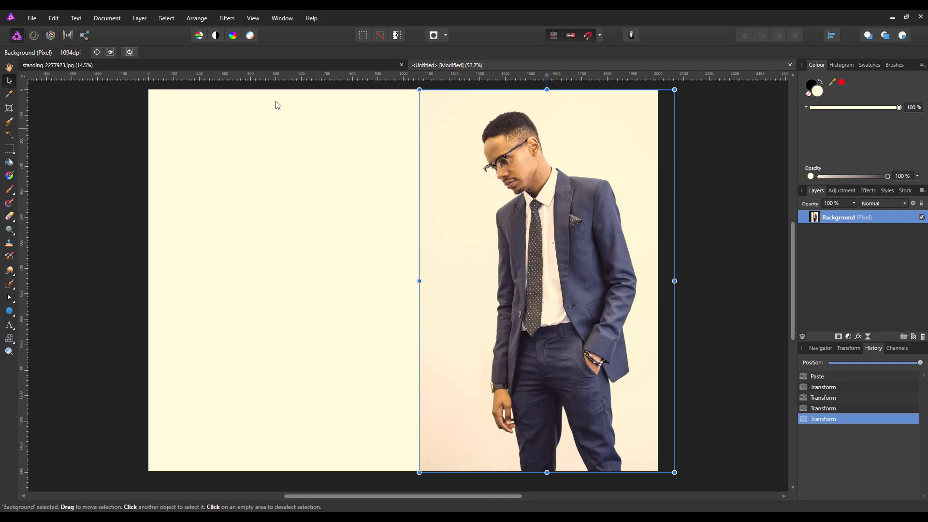
{"action": "left_click", "coordinate": [197, 19]}
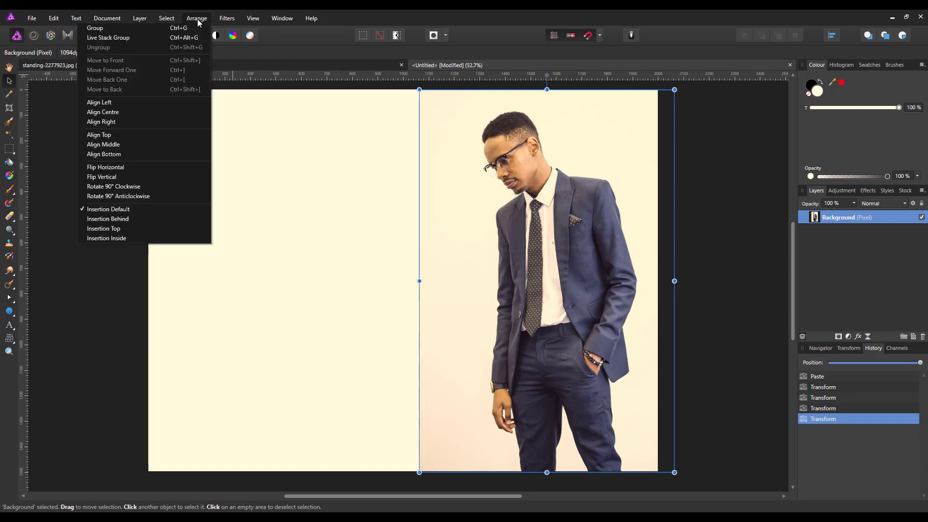
{"action": "left_click", "coordinate": [117, 169]}
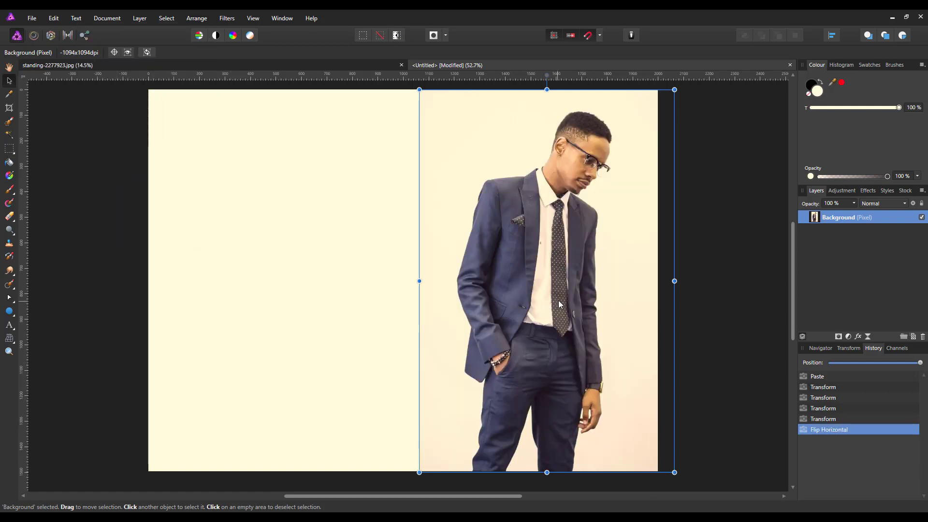
{"action": "left_click_drag", "start_coordinate": [558, 300], "coordinate": [269, 298]}
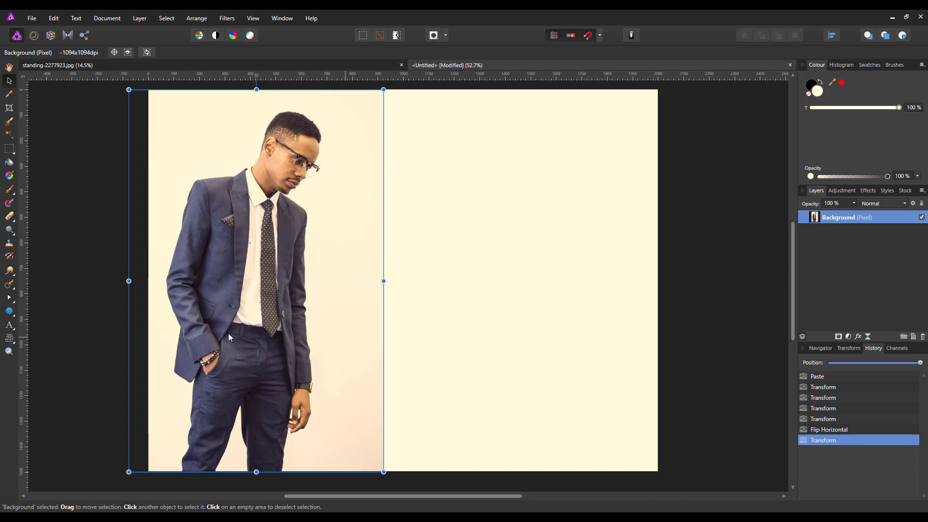
{"action": "left_click_drag", "start_coordinate": [259, 301], "coordinate": [273, 305]}
{"action": "left_click", "coordinate": [744, 285]}
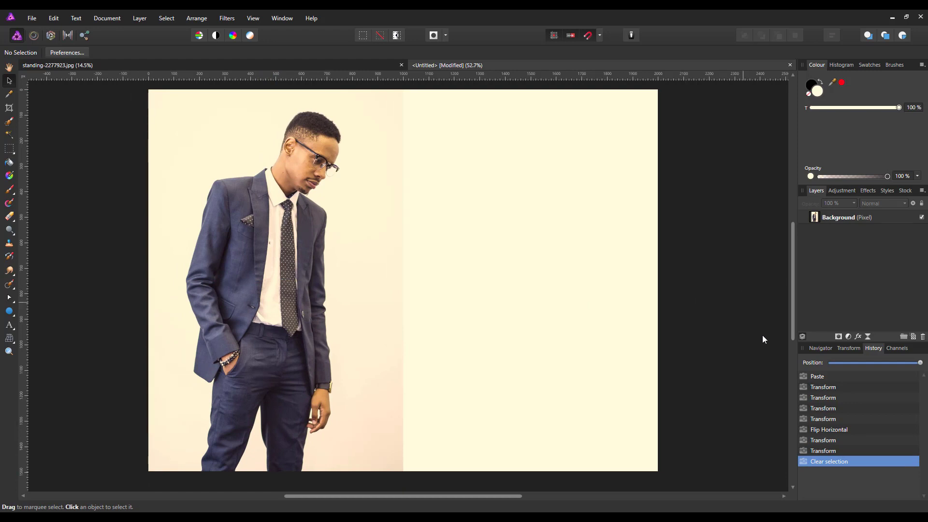
Duplicate the Background photo layer twice and hide the two lower copies
{"action": "left_click", "coordinate": [818, 347]}
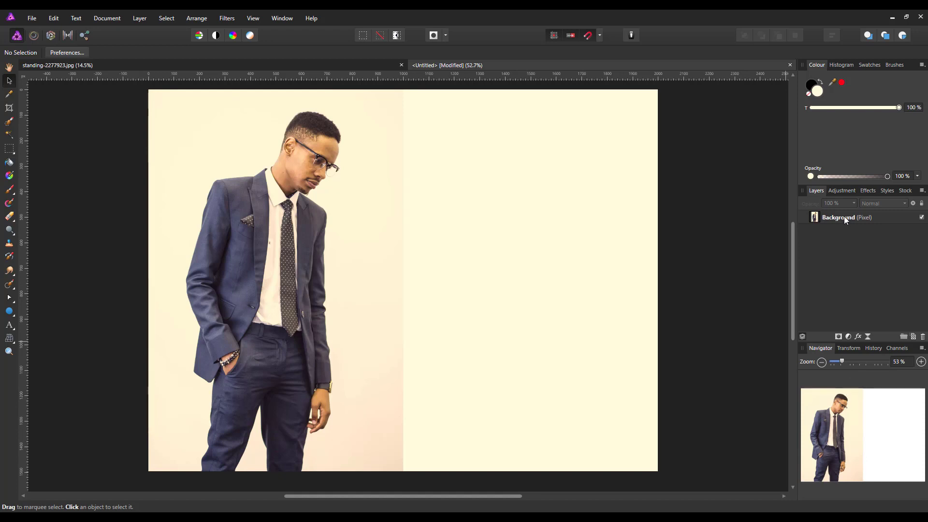
{"action": "left_click", "coordinate": [877, 218]}
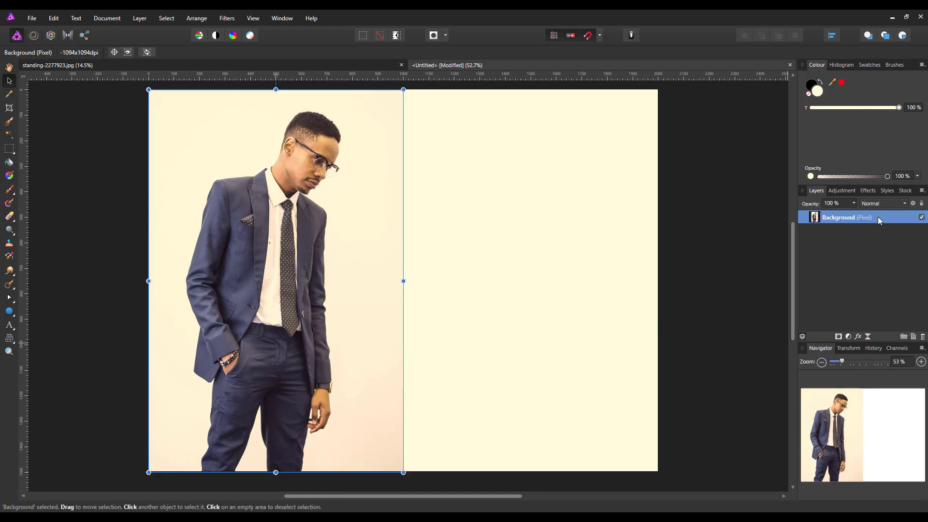
{"action": "right_click", "coordinate": [877, 217]}
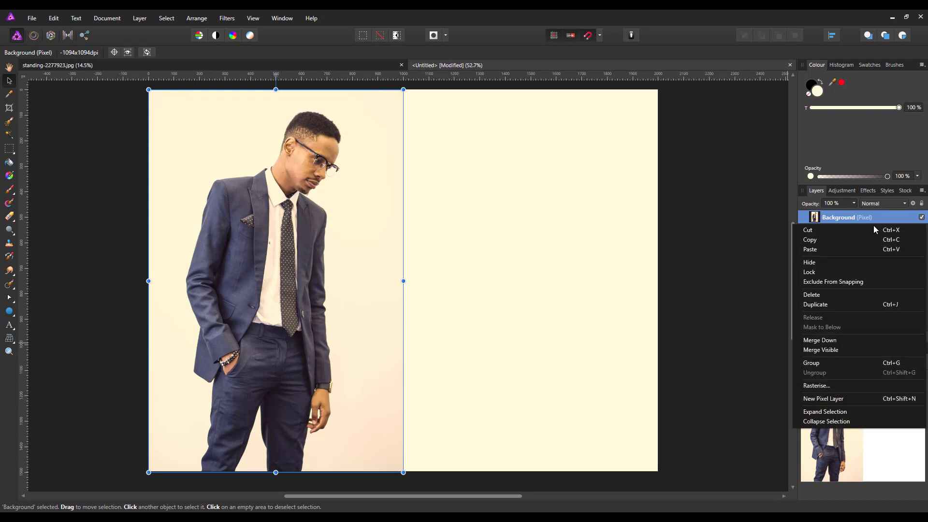
{"action": "left_click", "coordinate": [826, 304]}
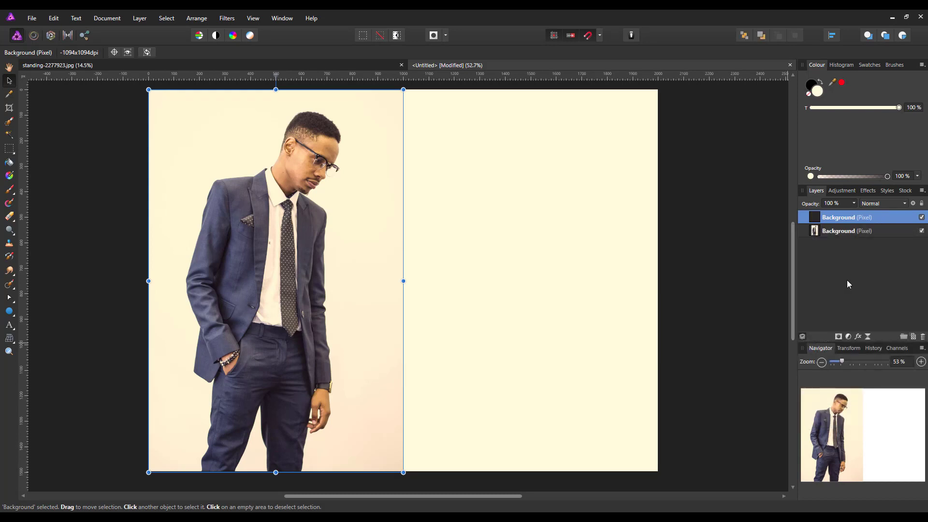
{"action": "right_click", "coordinate": [842, 217]}
{"action": "left_click", "coordinate": [828, 303]}
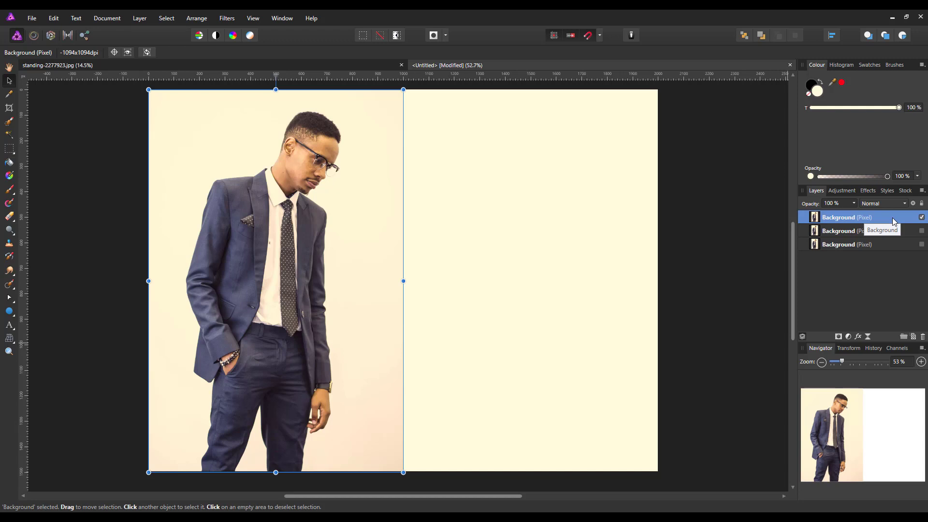
Put the uppermost Background layer in its own group and name the group "man"
{"action": "right_click", "coordinate": [850, 217]}
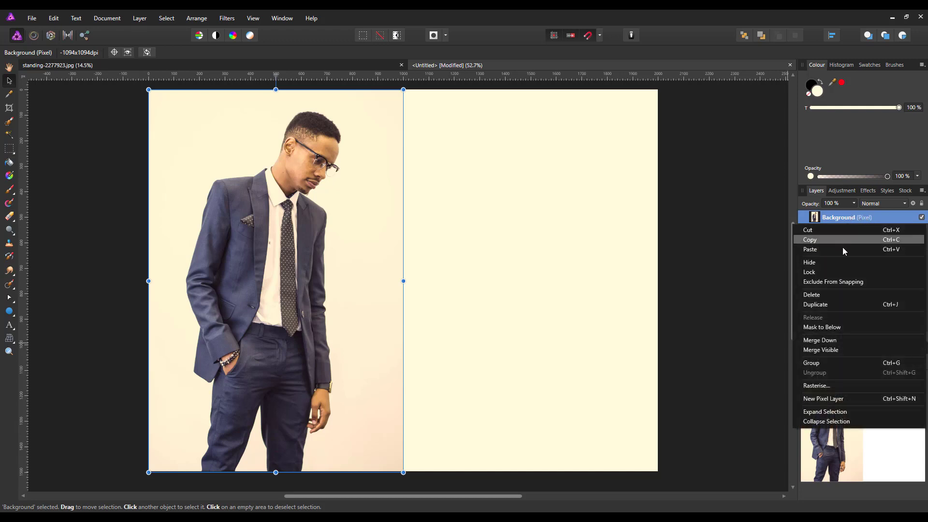
{"action": "left_click", "coordinate": [818, 364]}
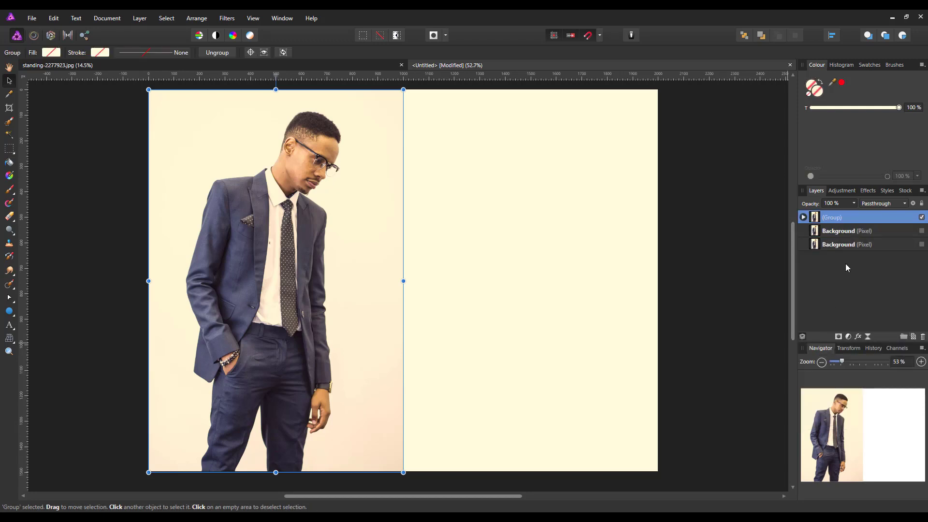
{"action": "left_click", "coordinate": [803, 218]}
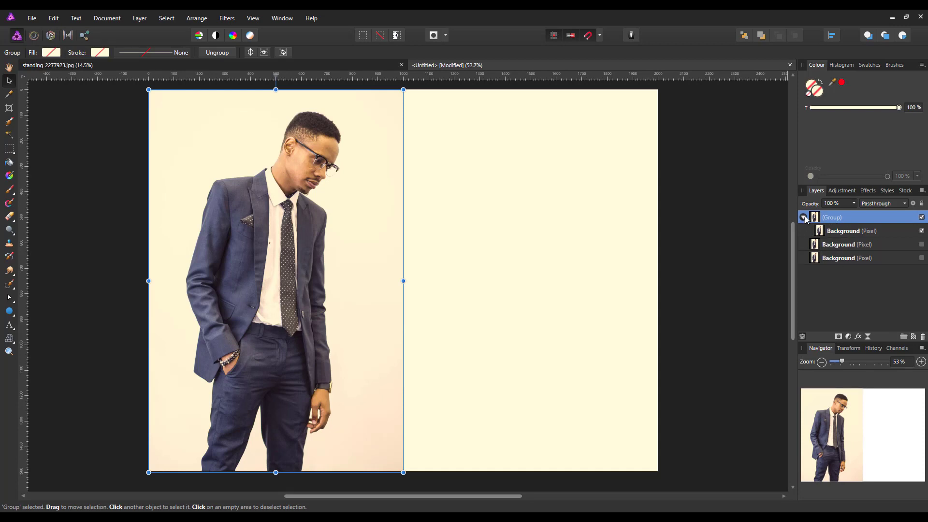
{"action": "left_click", "coordinate": [803, 217]}
{"action": "double_click", "coordinate": [840, 219]}
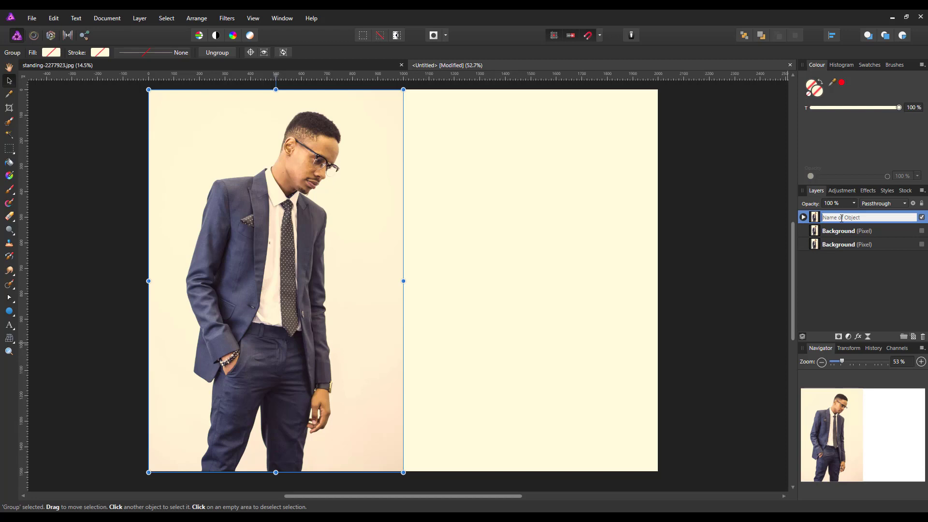
{"action": "type", "text": "man"}
{"action": "key", "text": "Return"}
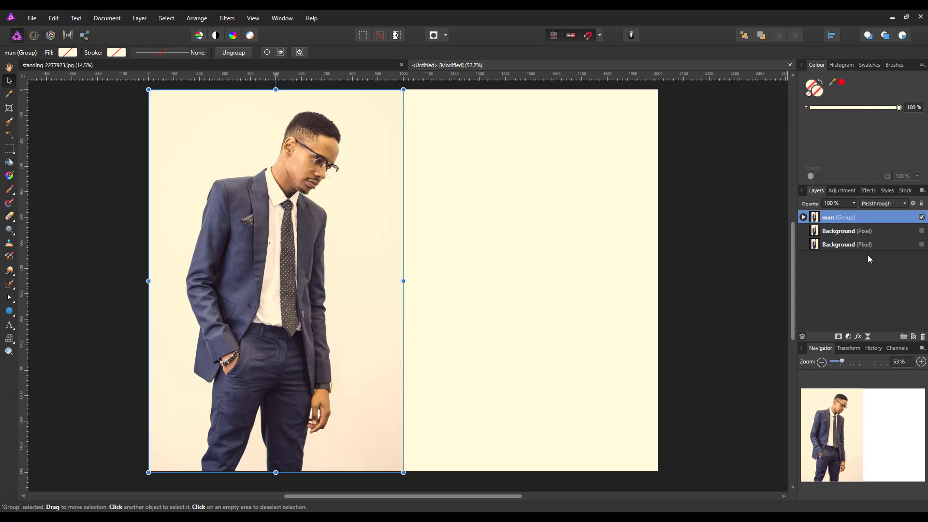
Add a Threshold adjustment above the Background layer inside the man group and set the threshold to 47%
{"action": "left_click", "coordinate": [804, 218]}
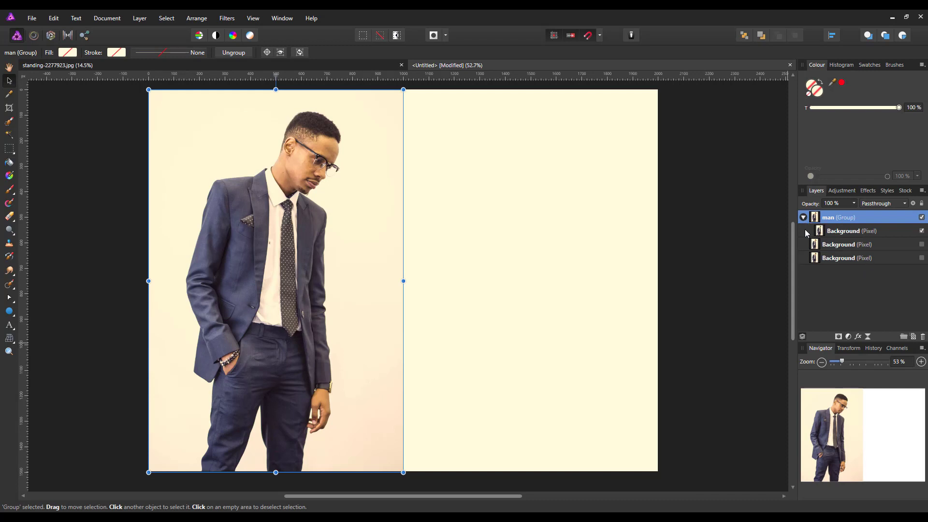
{"action": "left_click", "coordinate": [822, 233]}
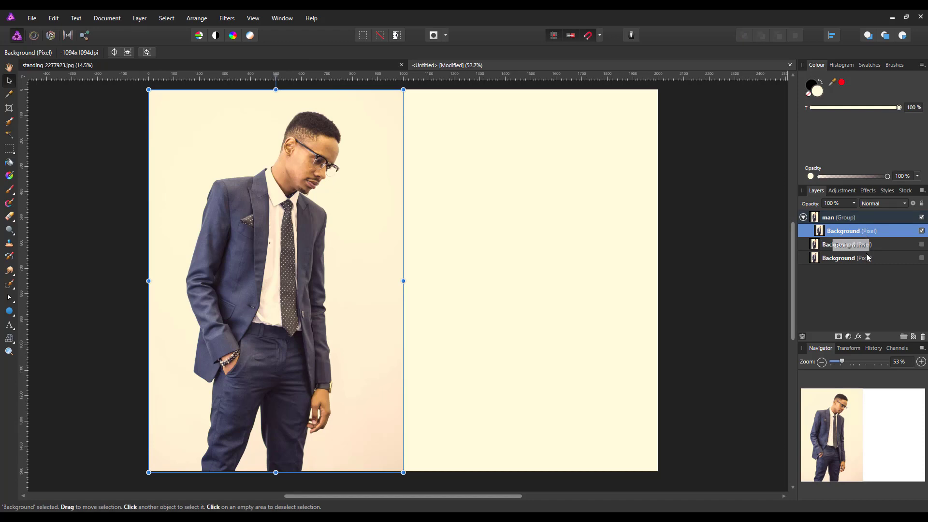
{"action": "left_click", "coordinate": [848, 337]}
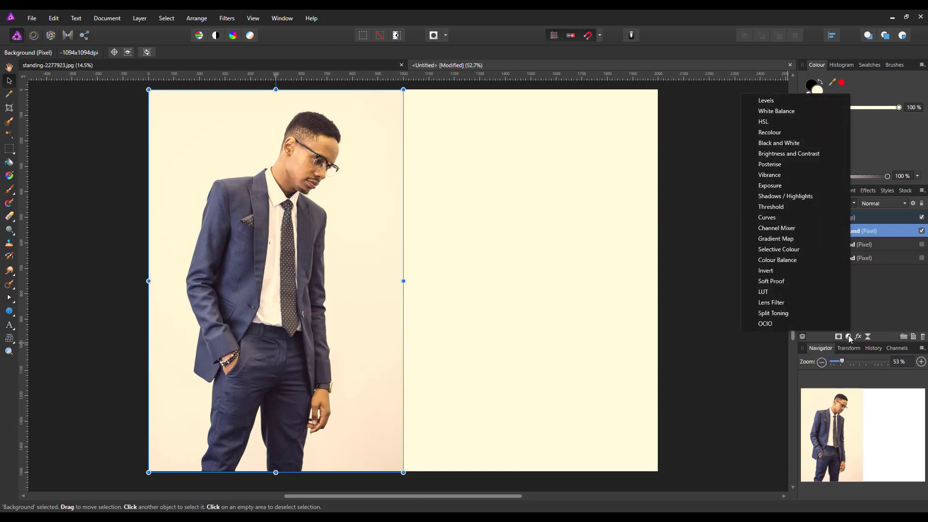
{"action": "left_click", "coordinate": [770, 207]}
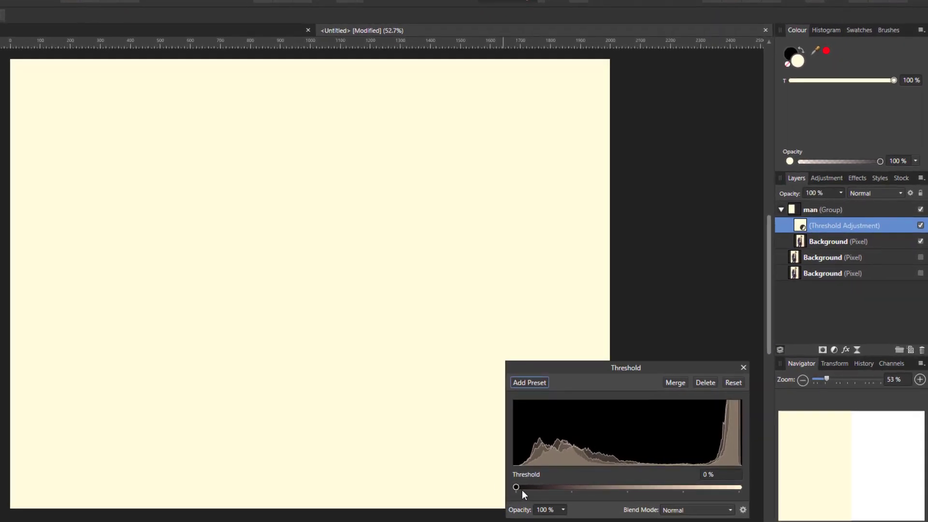
{"action": "left_click", "coordinate": [516, 487]}
{"action": "left_click_drag", "start_coordinate": [517, 485], "coordinate": [639, 488]}
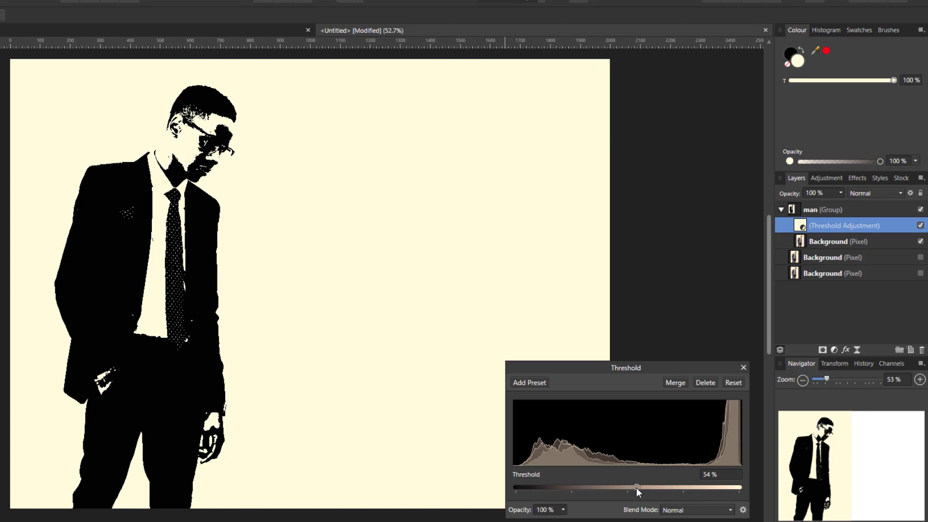
{"action": "left_click_drag", "start_coordinate": [637, 488], "coordinate": [620, 486]}
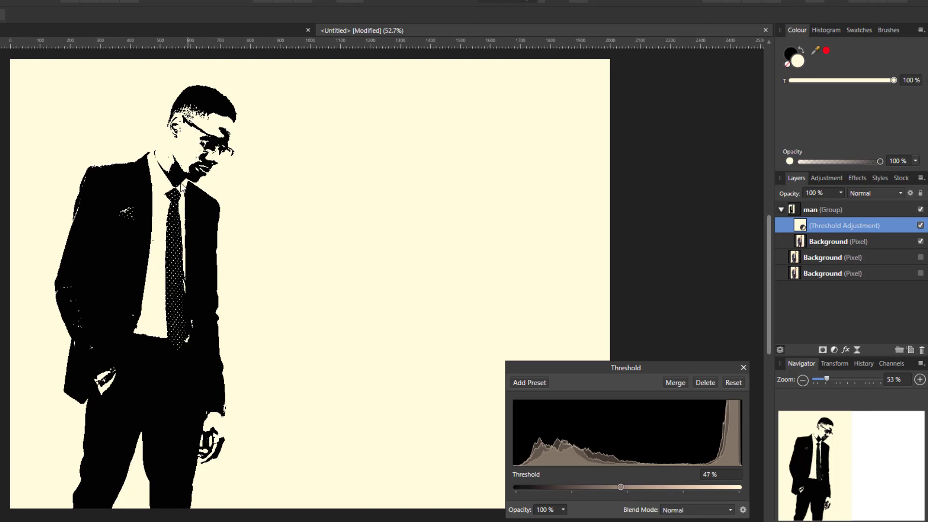
{"action": "left_click", "coordinate": [743, 368]}
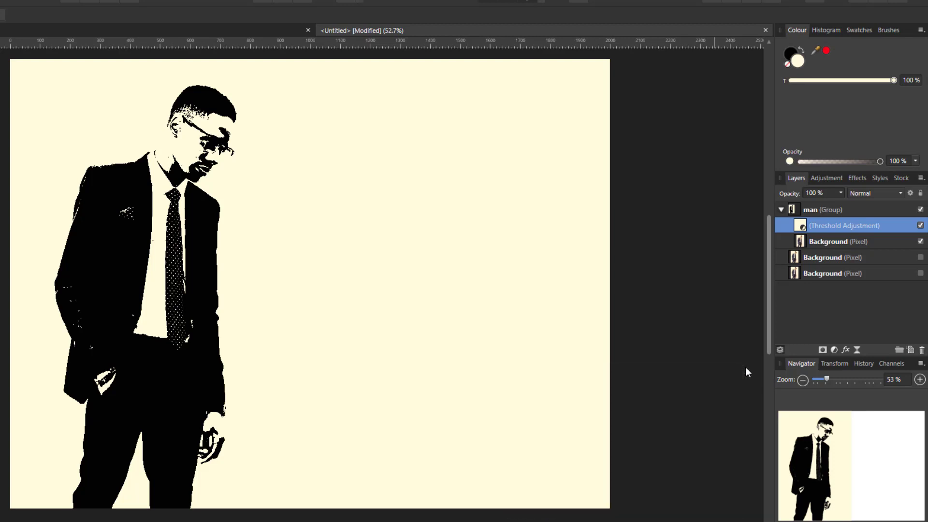
Select the shadows tonal range of the Background layer in the man group and add a mask to that layer from the selection
{"action": "left_click", "coordinate": [805, 244]}
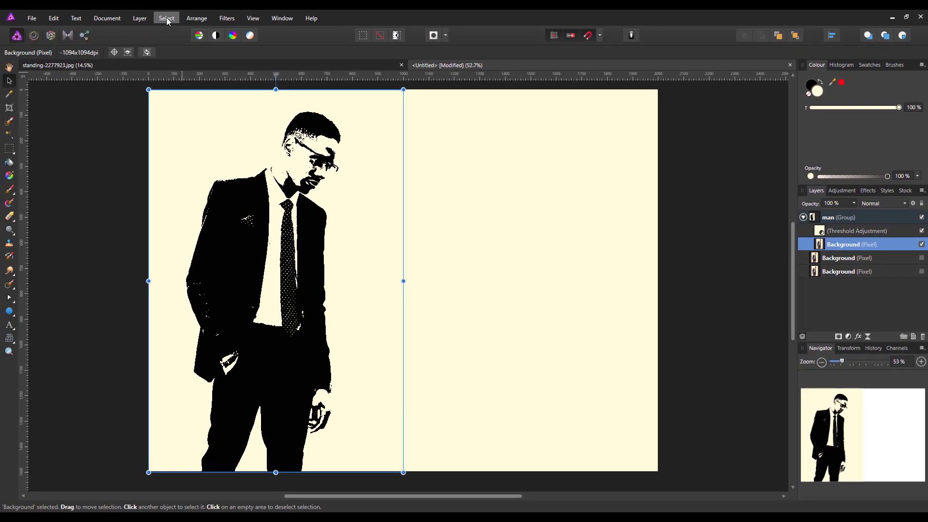
{"action": "left_click", "coordinate": [167, 18]}
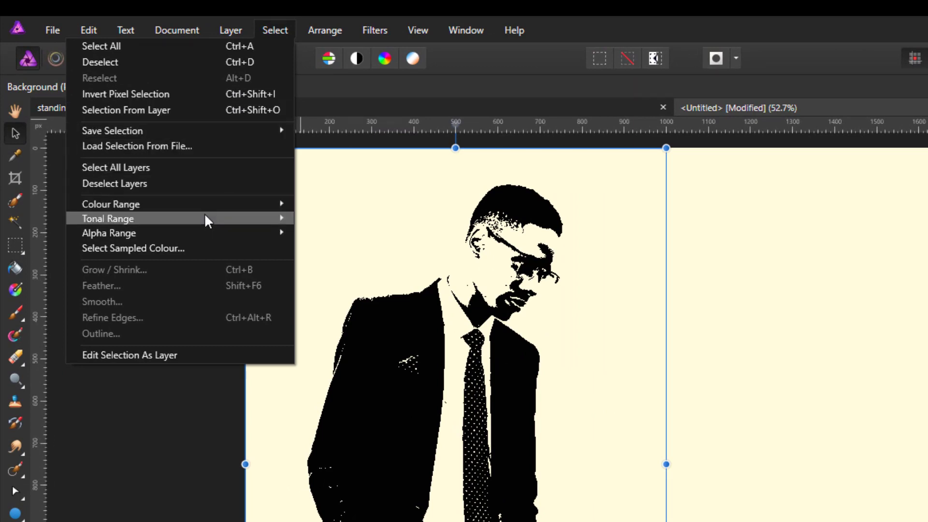
{"action": "mouse_move", "coordinate": [201, 218]}
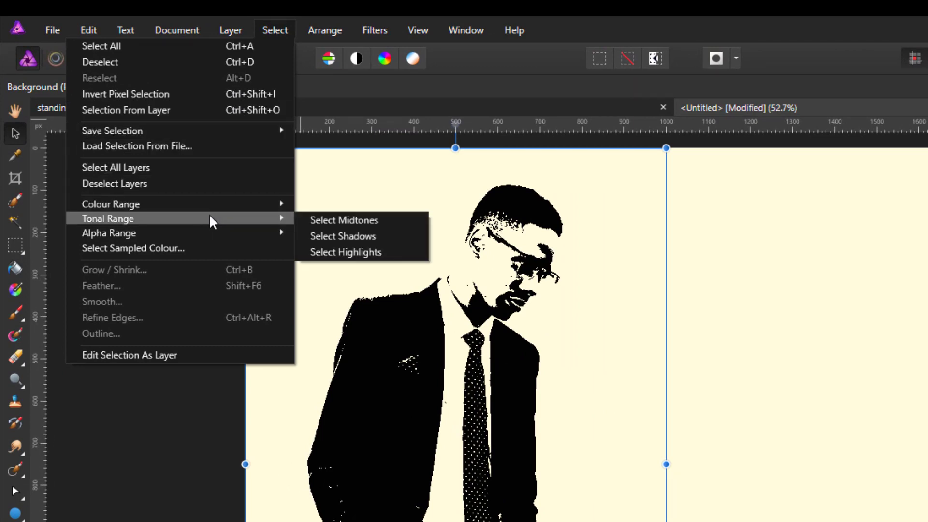
{"action": "left_click", "coordinate": [334, 236]}
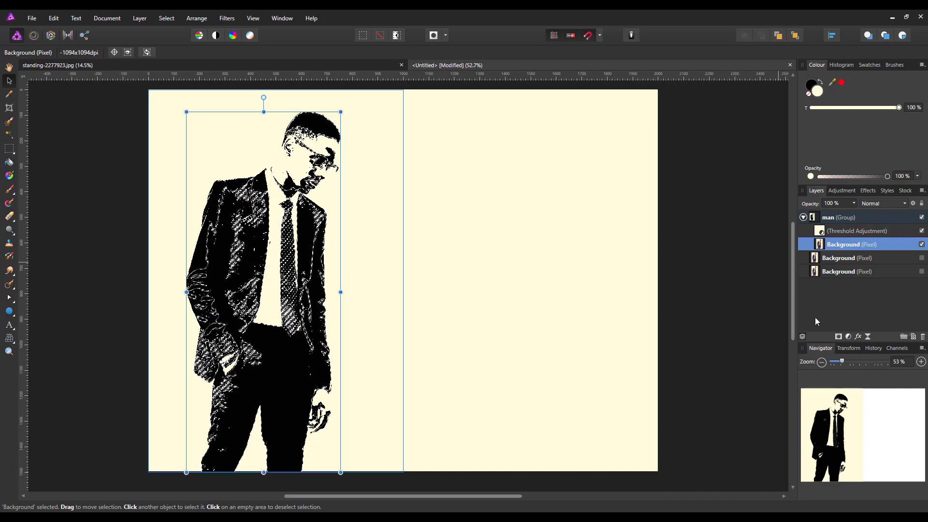
{"action": "left_click", "coordinate": [839, 337]}
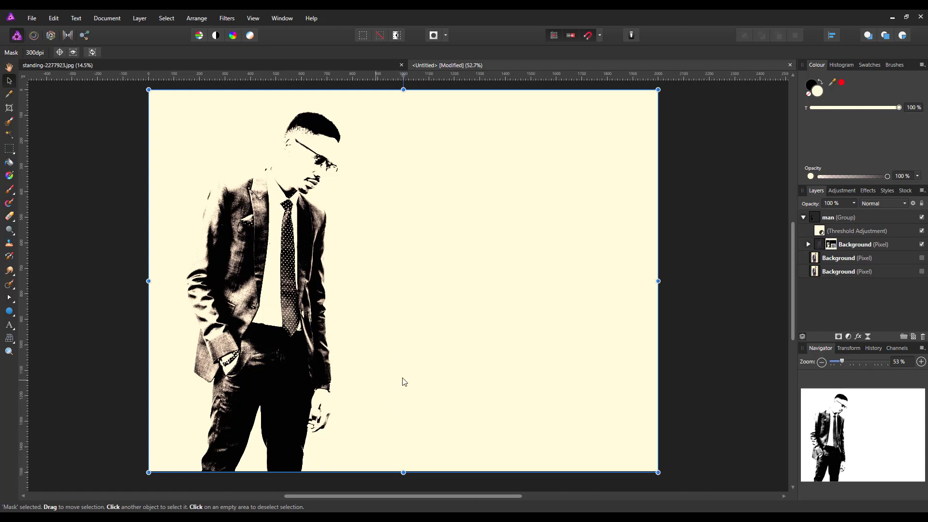
{"action": "left_click", "coordinate": [808, 245]}
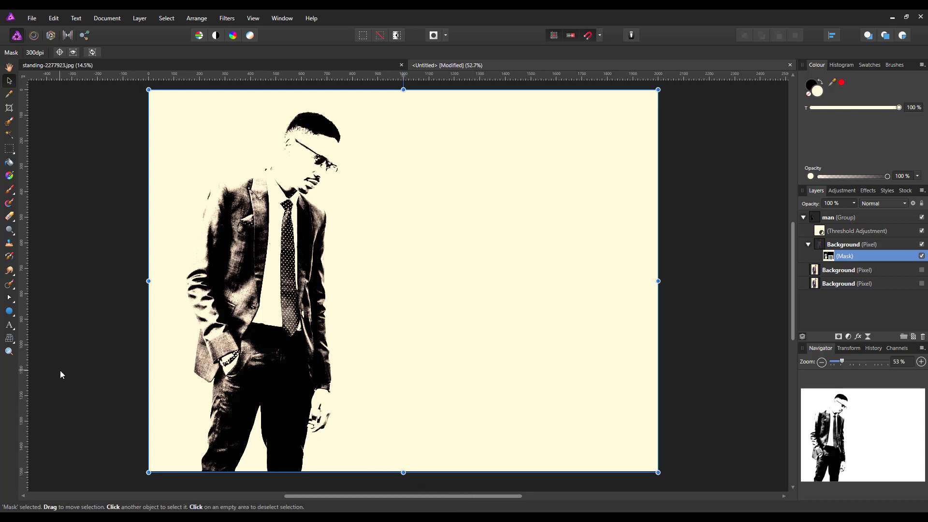
{"action": "left_click", "coordinate": [807, 244]}
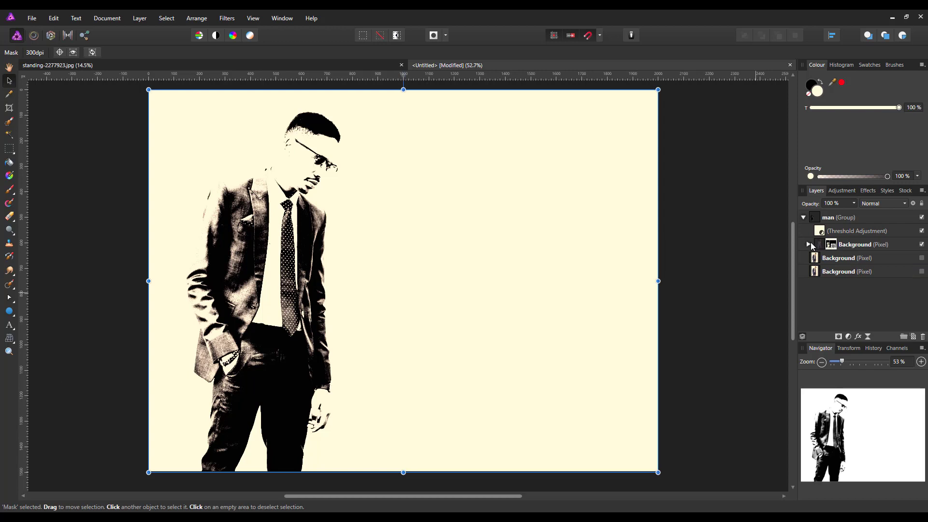
Add a new pixel layer directly below the man group, group it, and name the group "brushes"
{"action": "left_click", "coordinate": [871, 258]}
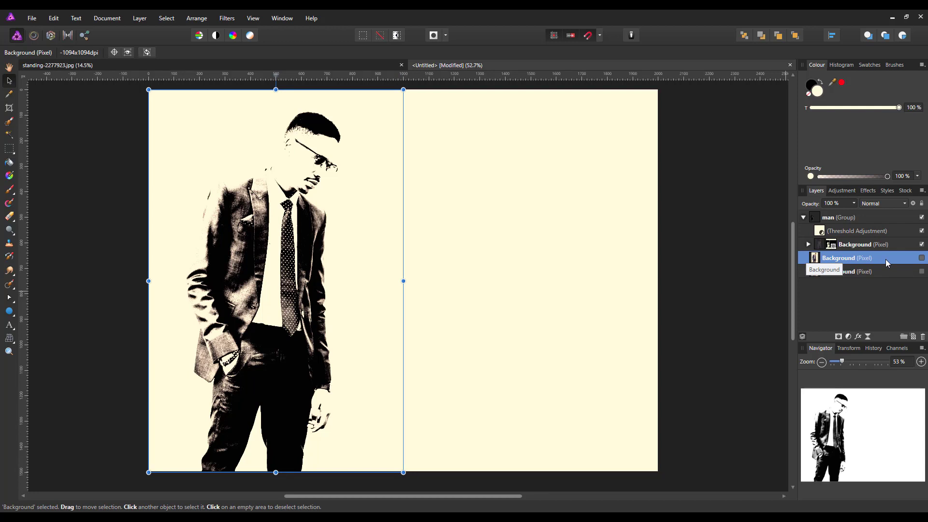
{"action": "left_click", "coordinate": [914, 337]}
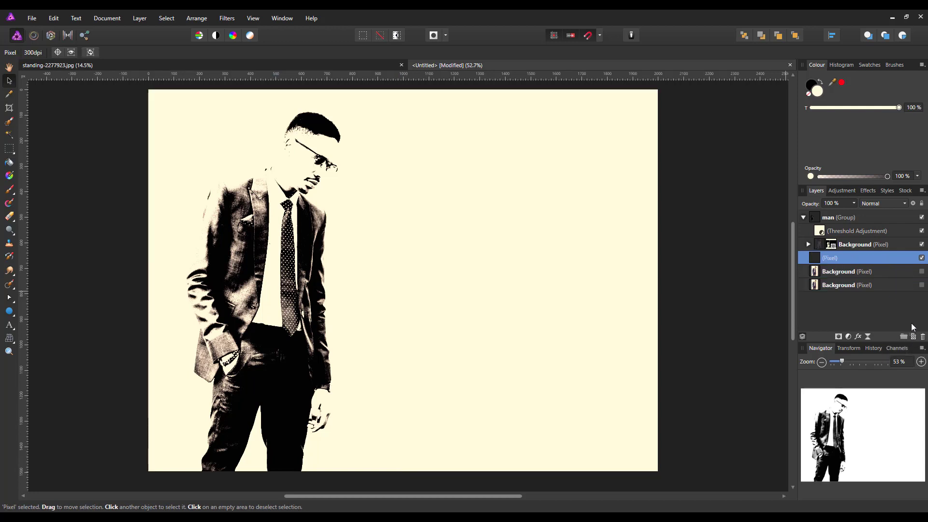
{"action": "right_click", "coordinate": [835, 257]}
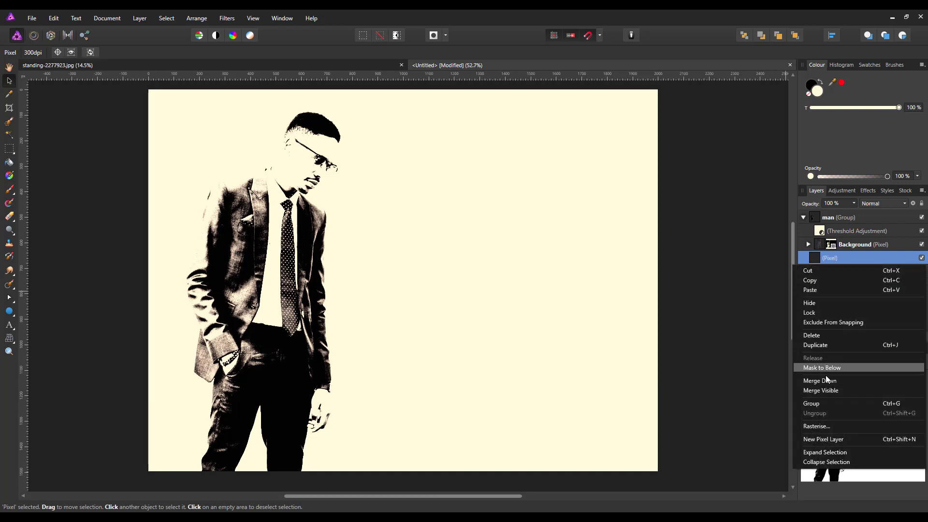
{"action": "left_click", "coordinate": [820, 402]}
{"action": "double_click", "coordinate": [836, 258]}
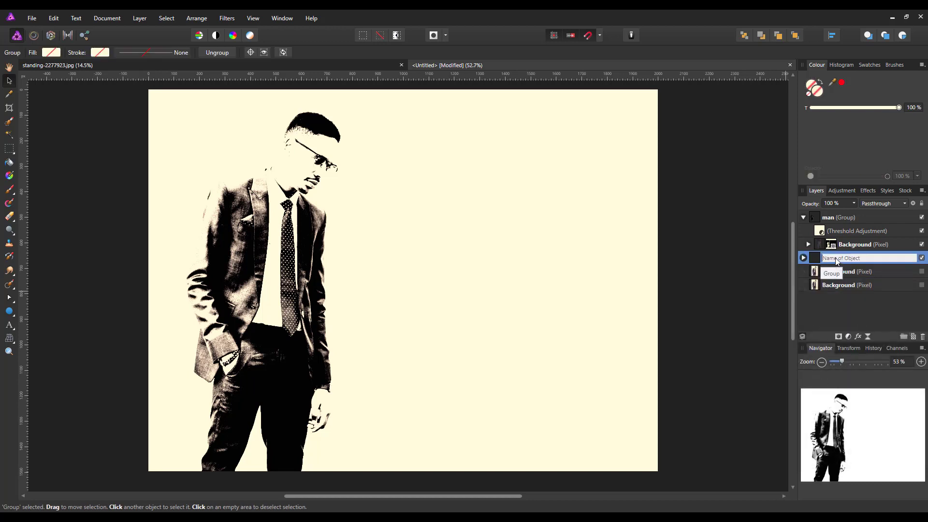
{"action": "type", "text": "brushes"}
{"action": "key", "text": "Return"}
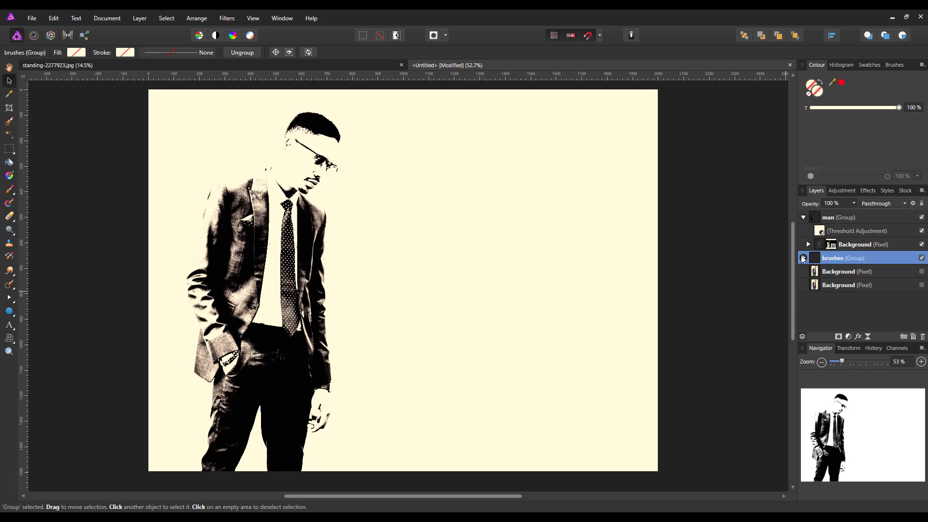
Rename the empty pixel layer inside the brushes group as "brush1"
{"action": "left_click", "coordinate": [803, 258]}
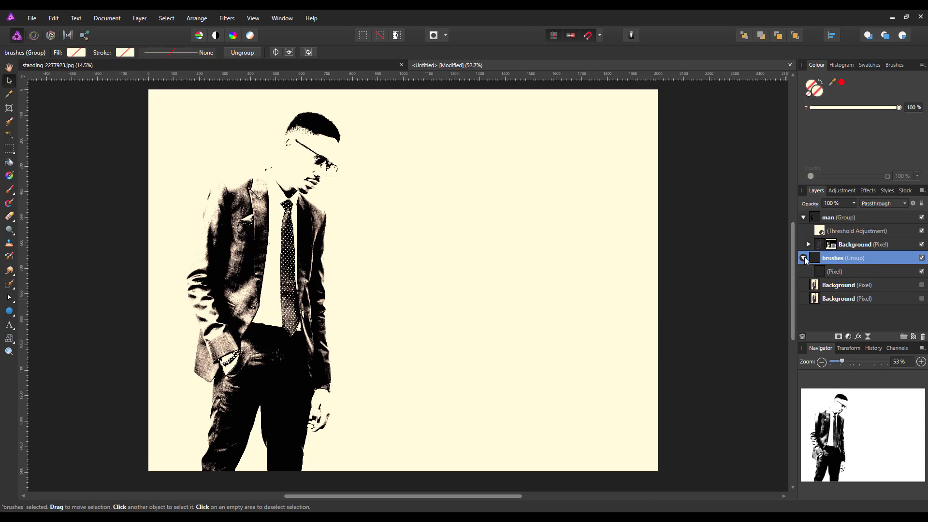
{"action": "left_click", "coordinate": [819, 269]}
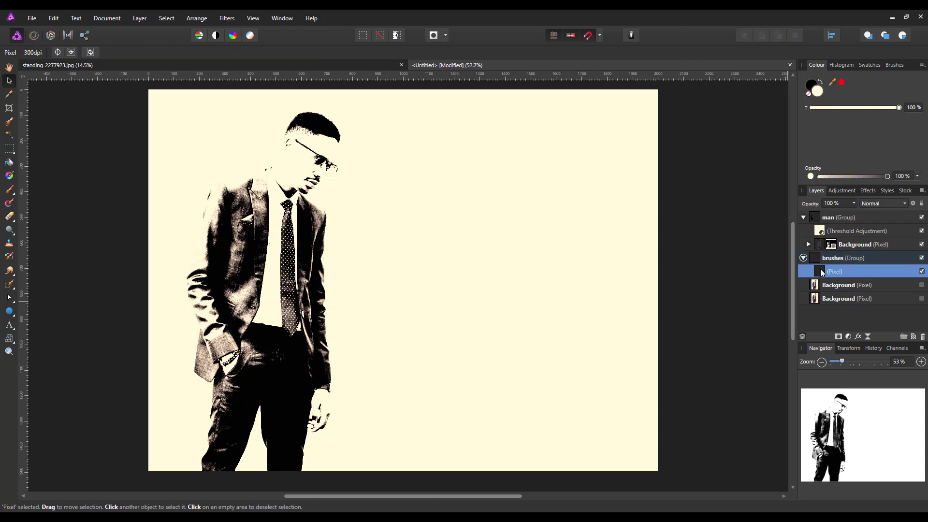
{"action": "double_click", "coordinate": [852, 270]}
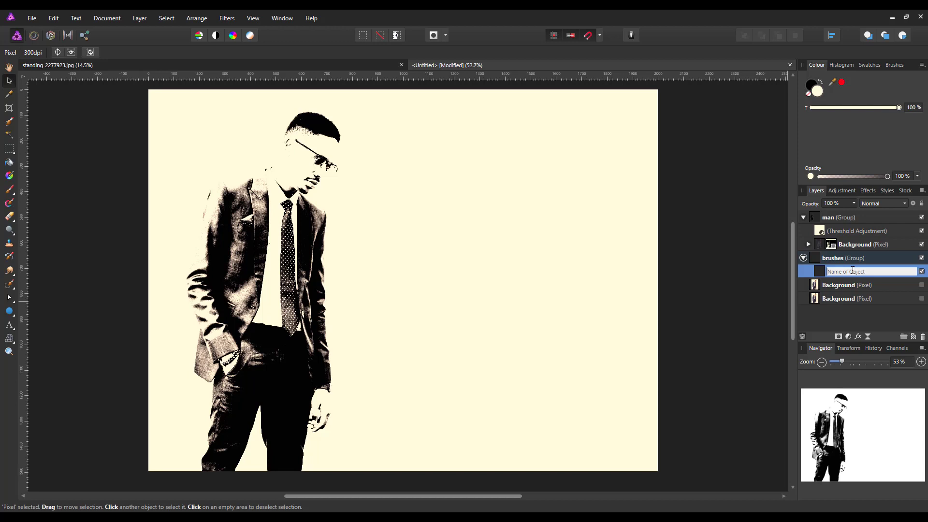
{"action": "type", "text": "brush1"}
{"action": "key", "text": "Return"}
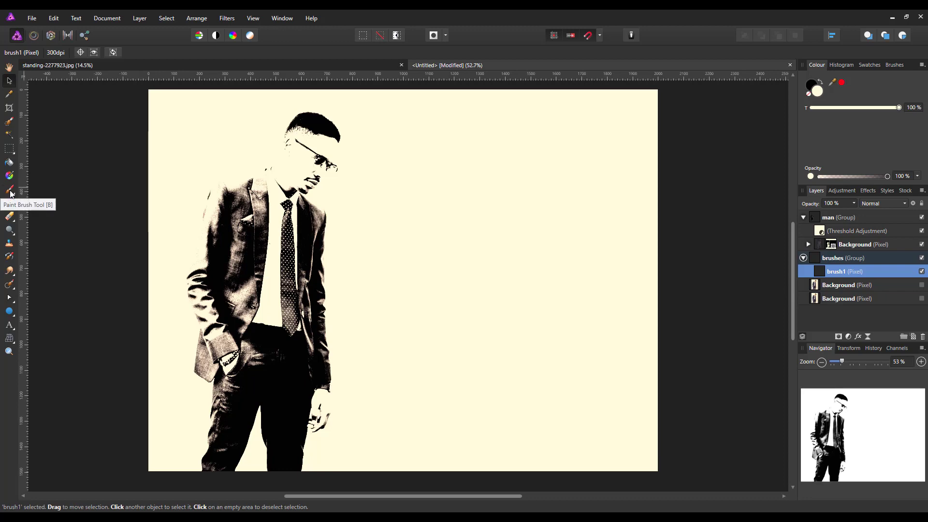
Activate the Paint Brush tool and pick a 2500 px watercolour brush from the BB_Watercolor_II_CS set
{"action": "left_click", "coordinate": [10, 190]}
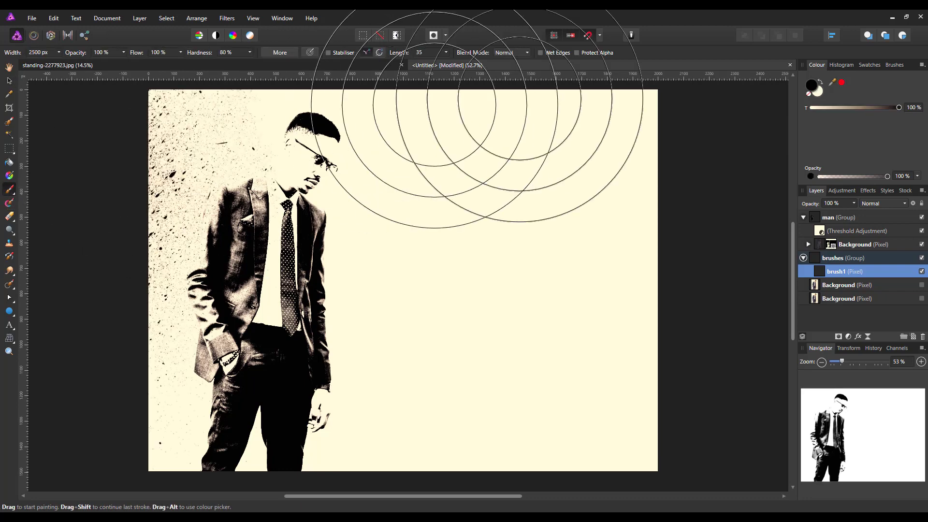
{"action": "left_click", "coordinate": [898, 66]}
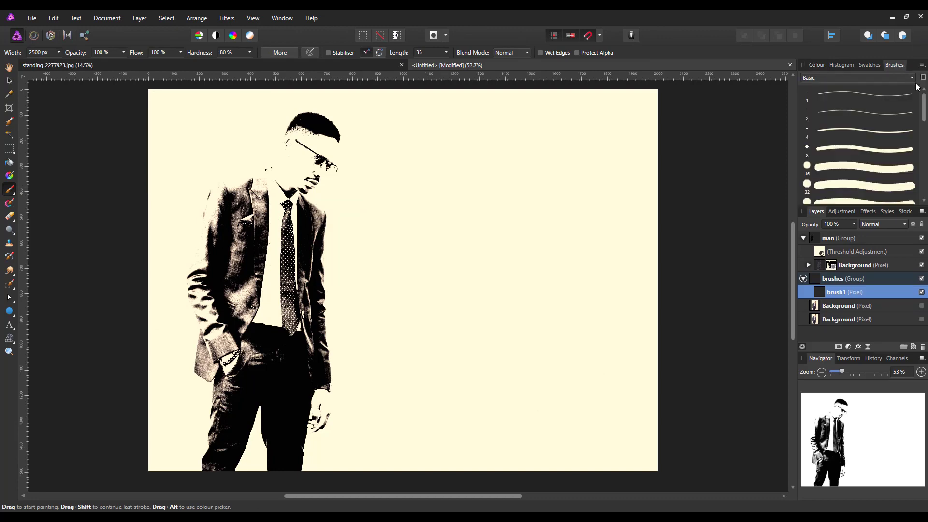
{"action": "left_click", "coordinate": [913, 79]}
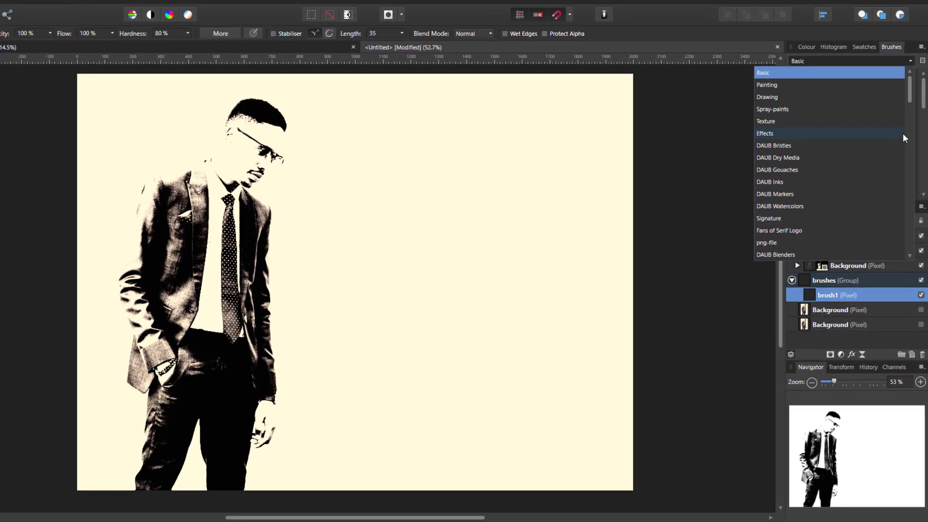
{"action": "scroll", "coordinate": [909, 80], "scroll_direction": "down", "scroll_amount": 3}
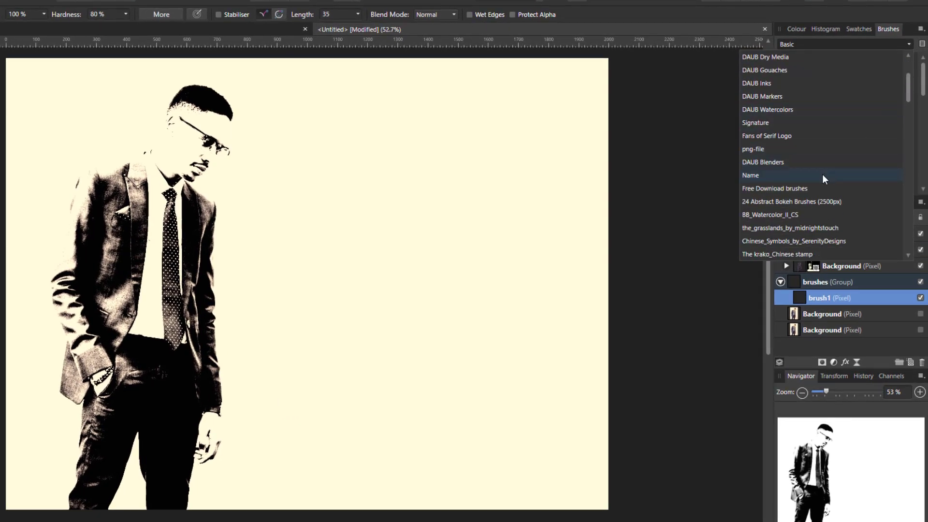
{"action": "left_click", "coordinate": [781, 214]}
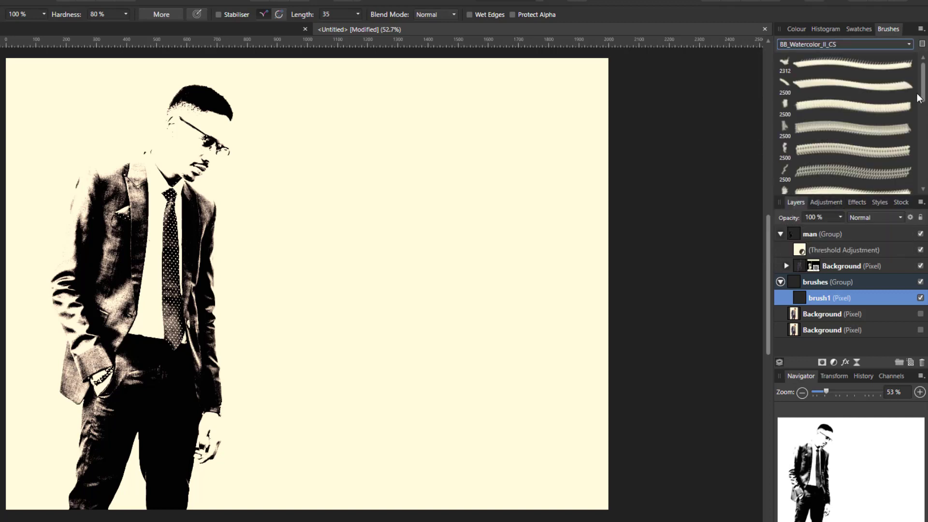
{"action": "scroll", "coordinate": [924, 77], "scroll_direction": "down", "scroll_amount": 2}
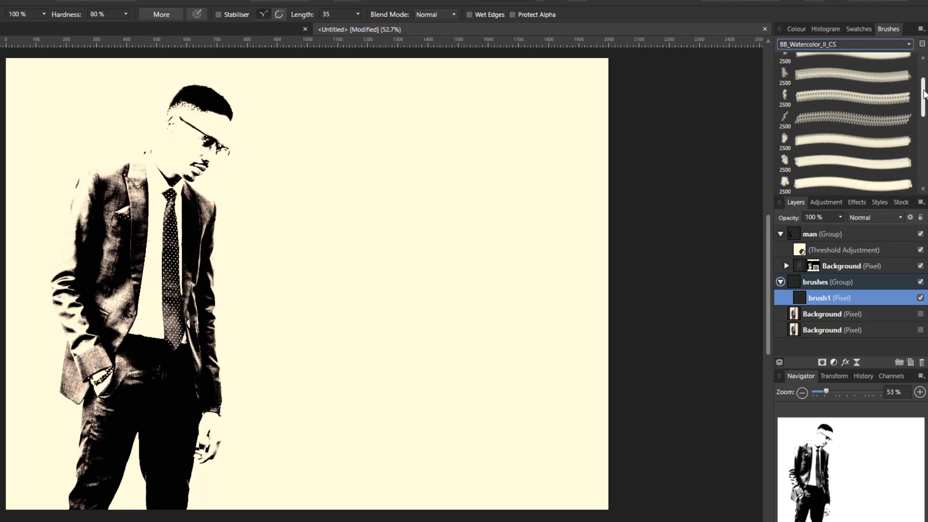
{"action": "scroll", "coordinate": [877, 150], "scroll_direction": "down", "scroll_amount": 2}
{"action": "scroll", "coordinate": [877, 149], "scroll_direction": "down", "scroll_amount": 1}
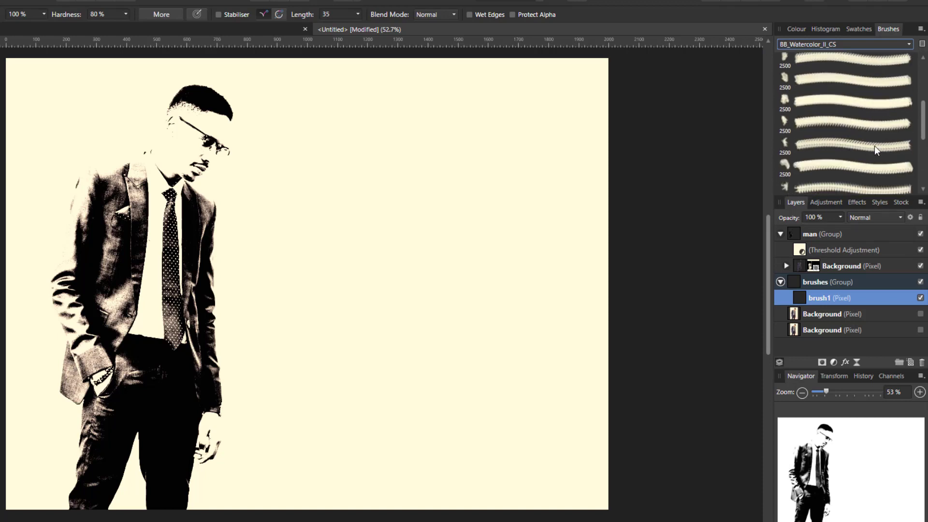
{"action": "scroll", "coordinate": [824, 158], "scroll_direction": "down", "scroll_amount": 1}
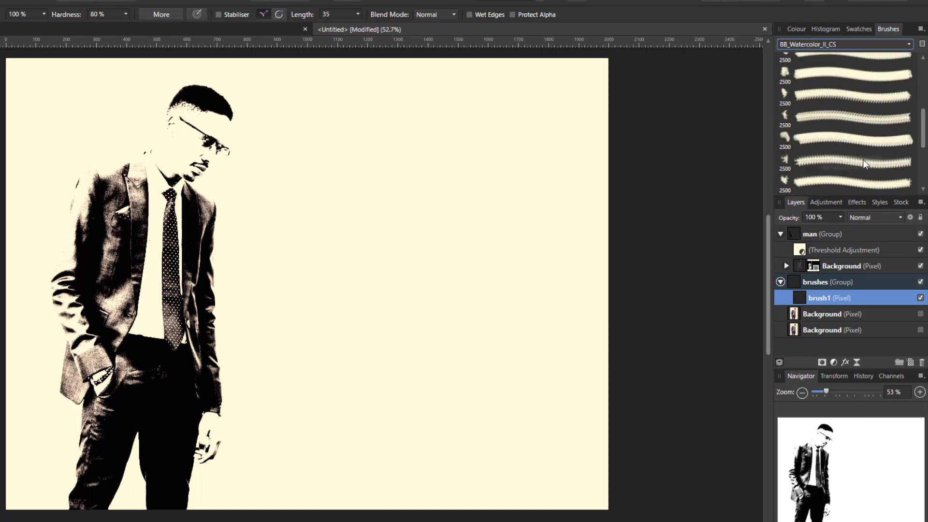
{"action": "left_click", "coordinate": [839, 186]}
Reduce the brush size and stamp a dark paint splash beside the man's legs on the brush1 layer
{"action": "mouse_move", "coordinate": [686, 135]}
{"action": "left_mouse_down"}
{"action": "mouse_move", "coordinate": [491, 314]}
{"action": "mouse_move", "coordinate": [500, 319]}
{"action": "mouse_move", "coordinate": [424, 311]}
{"action": "mouse_move", "coordinate": [376, 336]}
{"action": "mouse_move", "coordinate": [404, 324]}
{"action": "left_mouse_up"}
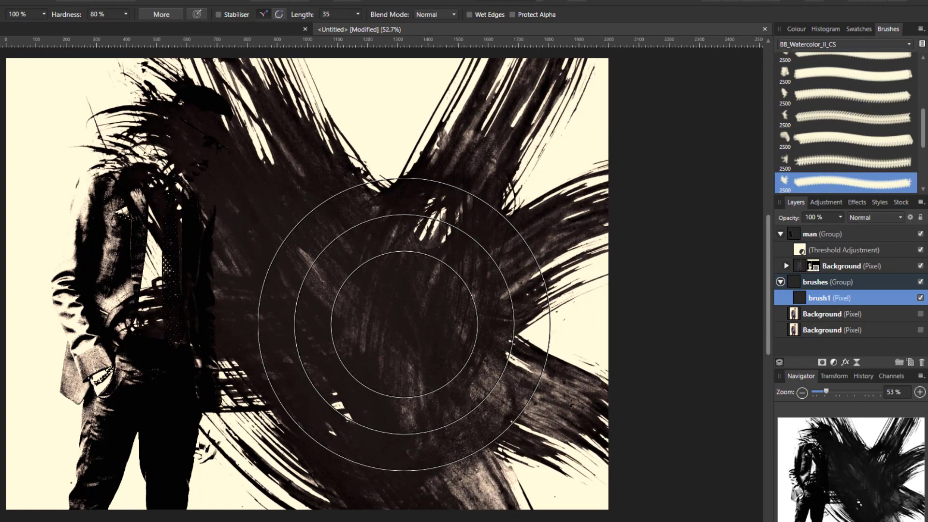
{"action": "key", "text": "ctrl+z"}
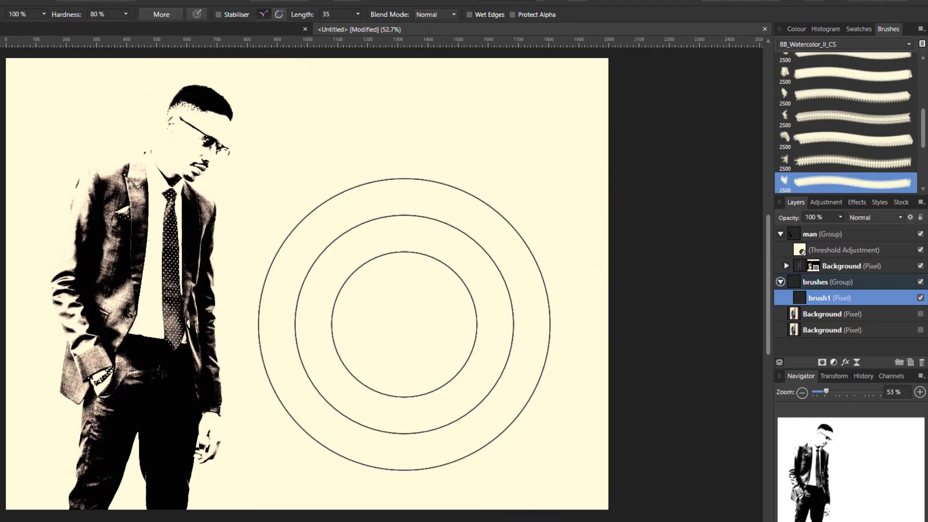
{"action": "key", "text": "bracketleft"}
{"action": "key", "text": "bracketleft"}
{"action": "key", "text": "bracketleft"}
{"action": "key", "text": "bracketleft"}
{"action": "key", "text": "bracketleft"}
{"action": "key", "text": "bracketleft"}
{"action": "key", "text": "bracketleft"}
{"action": "key", "text": "bracketleft"}
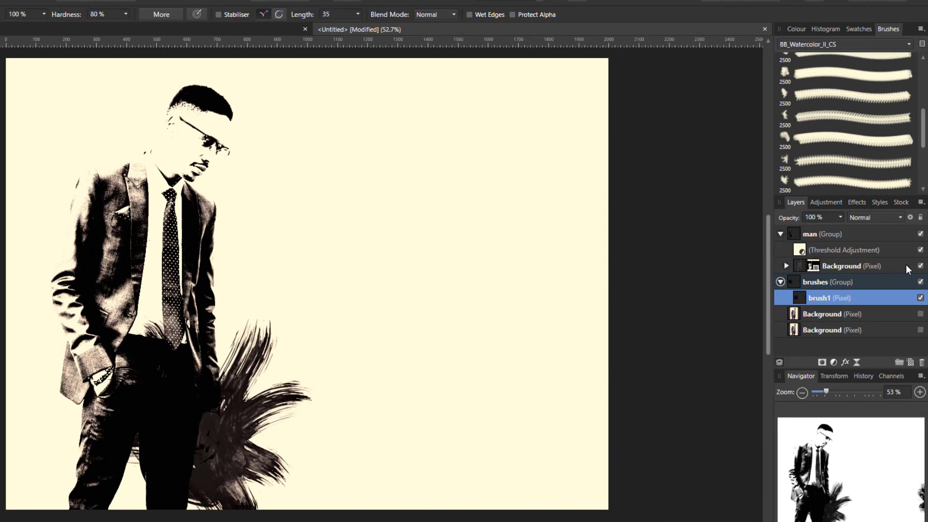
Pick a different BB_Watercolor_II_CS brush with curved strokes, shrink it, and stamp it behind the man's head and shoulder on the brush1 layer
{"action": "left_click_drag", "start_coordinate": [923, 133], "coordinate": [924, 147]}
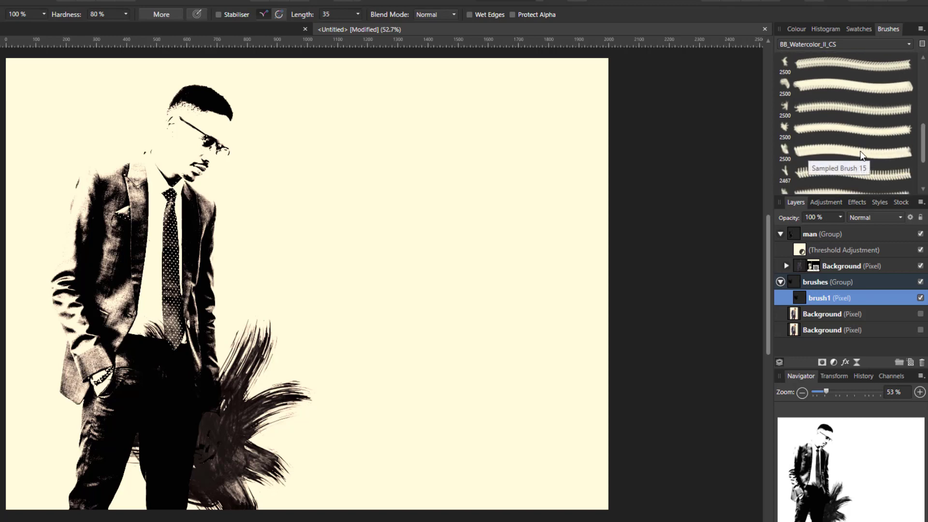
{"action": "left_click", "coordinate": [861, 154]}
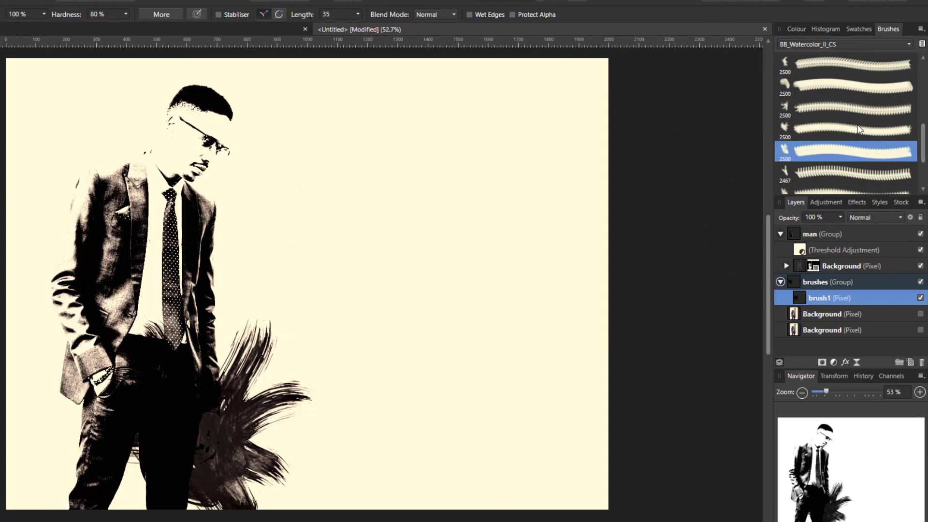
{"action": "left_click", "coordinate": [841, 118]}
{"action": "left_click", "coordinate": [500, 221]}
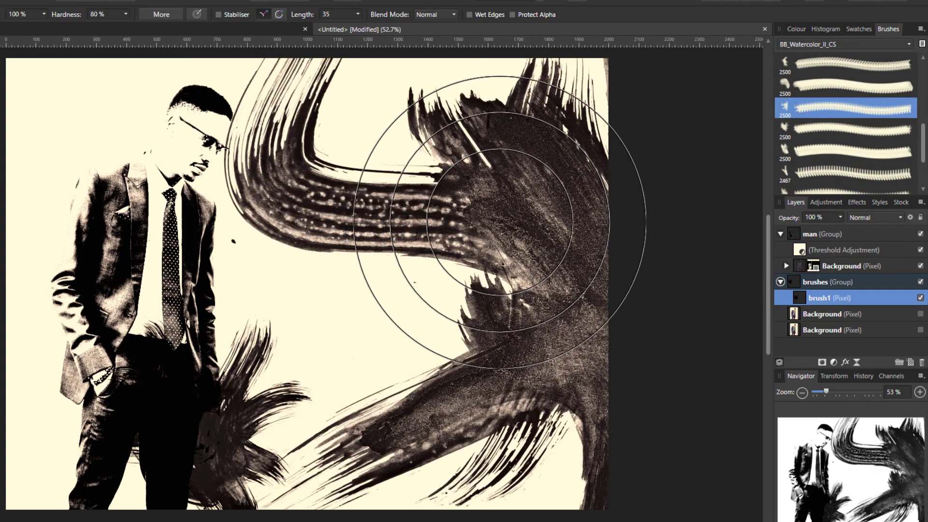
{"action": "key", "text": "ctrl+z"}
{"action": "key", "text": "bracketleft"}
{"action": "key", "text": "bracketleft"}
{"action": "key", "text": "bracketleft"}
{"action": "key", "text": "bracketleft"}
{"action": "key", "text": "bracketleft"}
{"action": "key", "text": "bracketleft"}
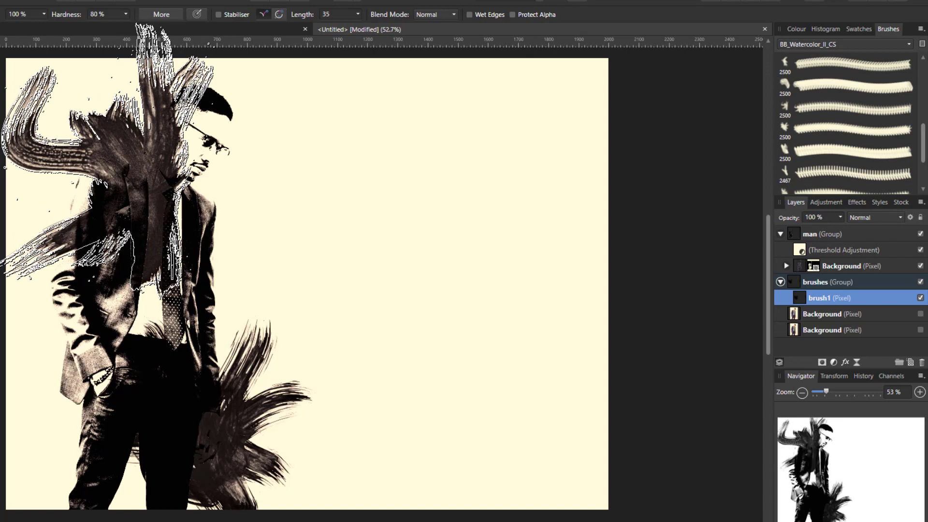
{"action": "left_click", "coordinate": [108, 161]}
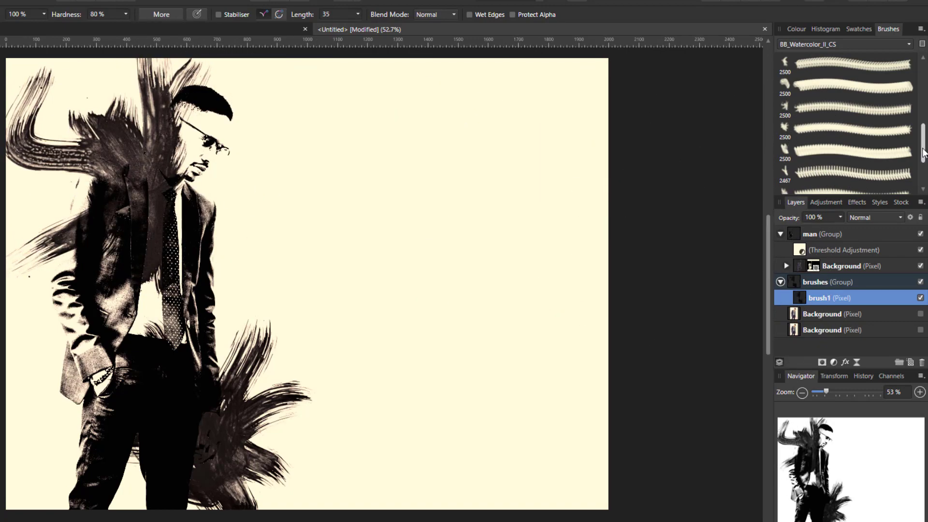
Pick the 2312 px brush in the watercolour set and stamp a smaller sweeping stroke behind the man's hips on the brush1 layer
{"action": "scroll", "coordinate": [920, 165], "scroll_direction": "down", "scroll_amount": 3}
{"action": "scroll", "coordinate": [852, 123], "scroll_direction": "up", "scroll_amount": 5}
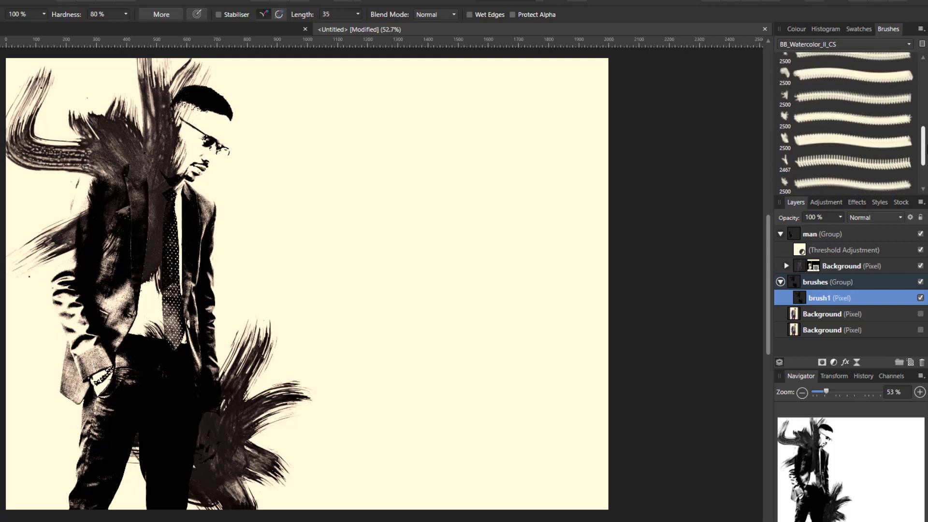
{"action": "scroll", "coordinate": [853, 123], "scroll_direction": "up", "scroll_amount": 2}
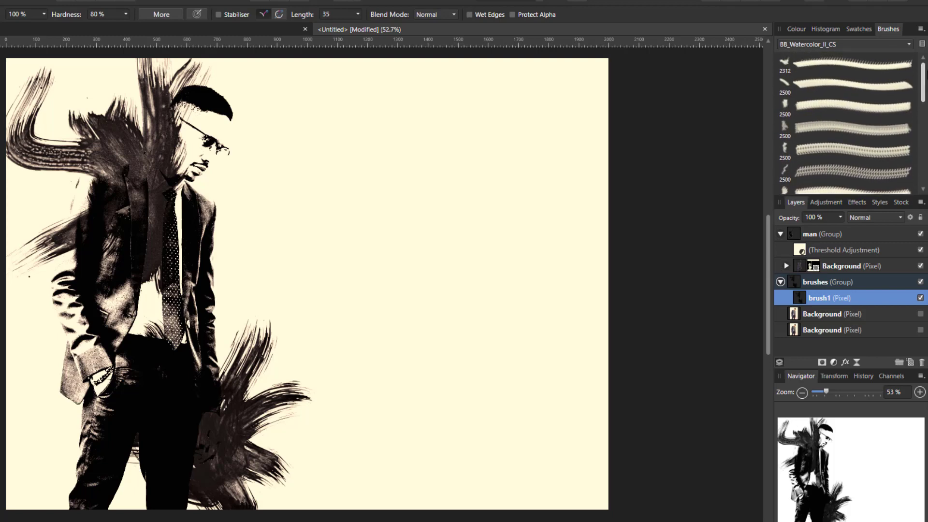
{"action": "left_click", "coordinate": [872, 66]}
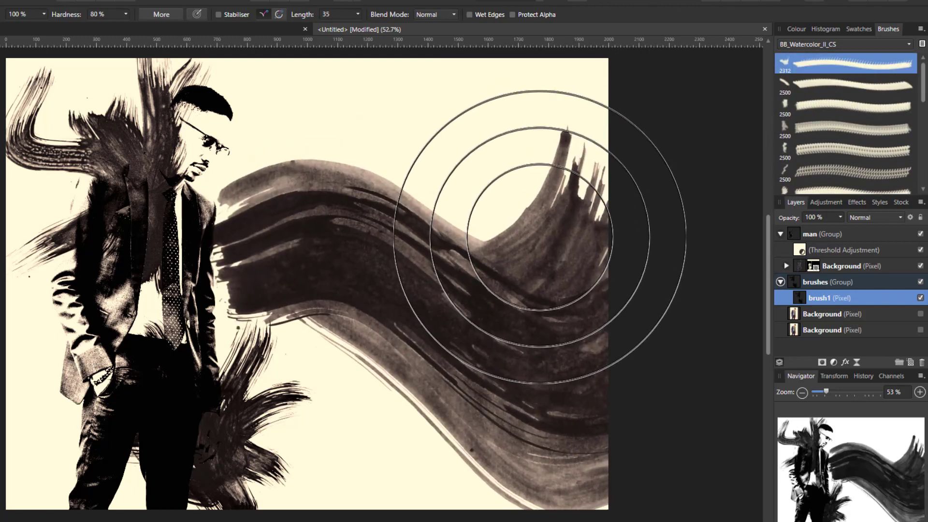
{"action": "left_click", "coordinate": [536, 232]}
{"action": "left_click_drag", "start_coordinate": [536, 231], "coordinate": [496, 214]}
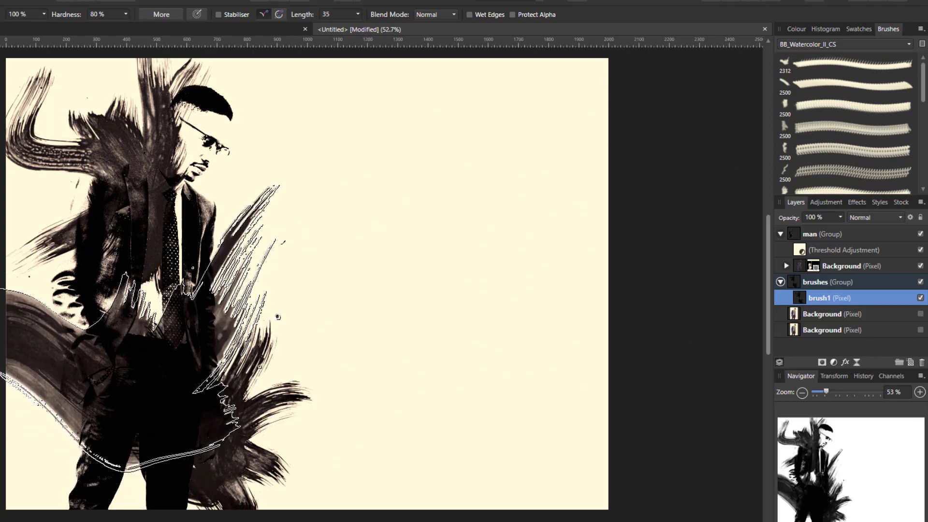
{"action": "left_click", "coordinate": [101, 333]}
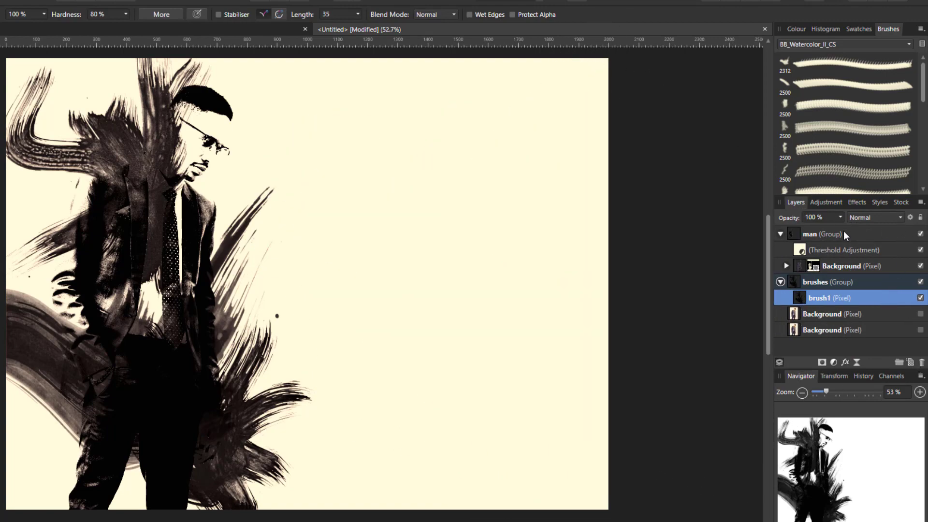
Set the opacity of the brush1 layer to 20%
{"action": "left_click", "coordinate": [840, 218]}
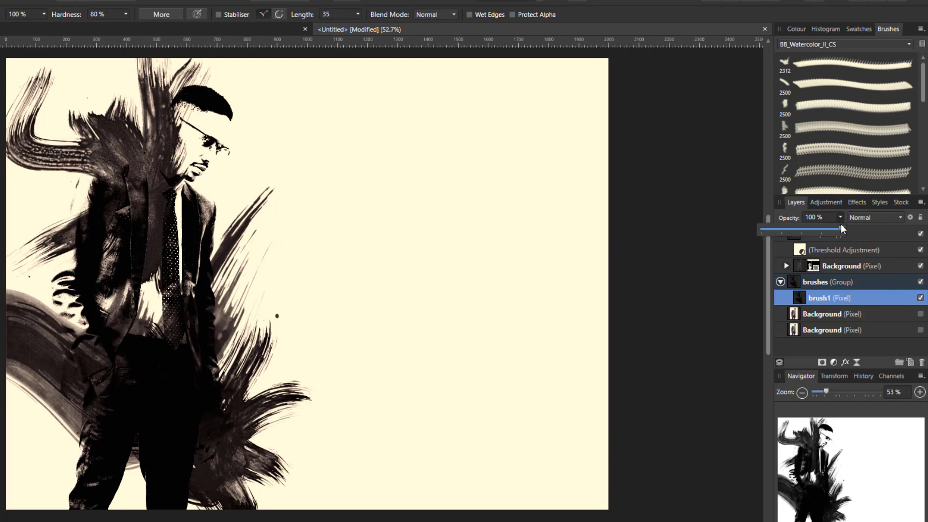
{"action": "left_click_drag", "start_coordinate": [841, 229], "coordinate": [779, 235]}
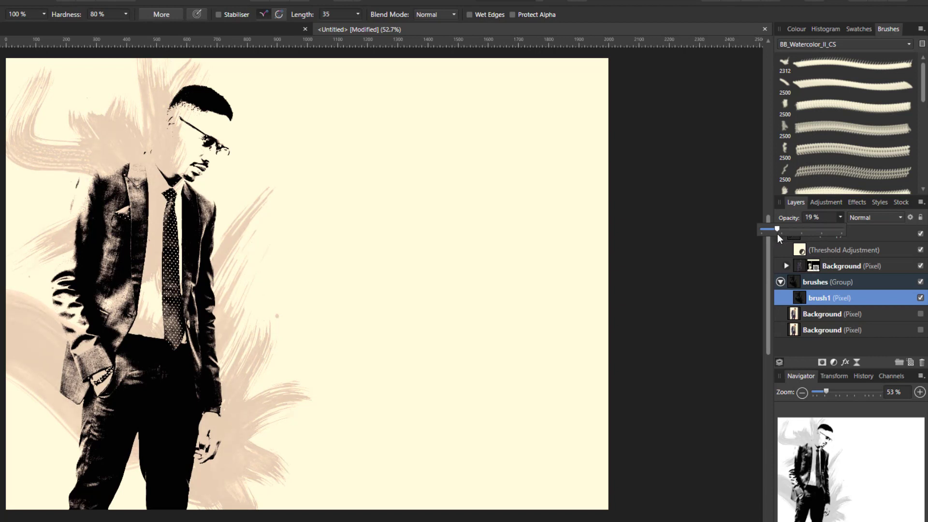
{"action": "left_click_drag", "start_coordinate": [776, 233], "coordinate": [778, 235]}
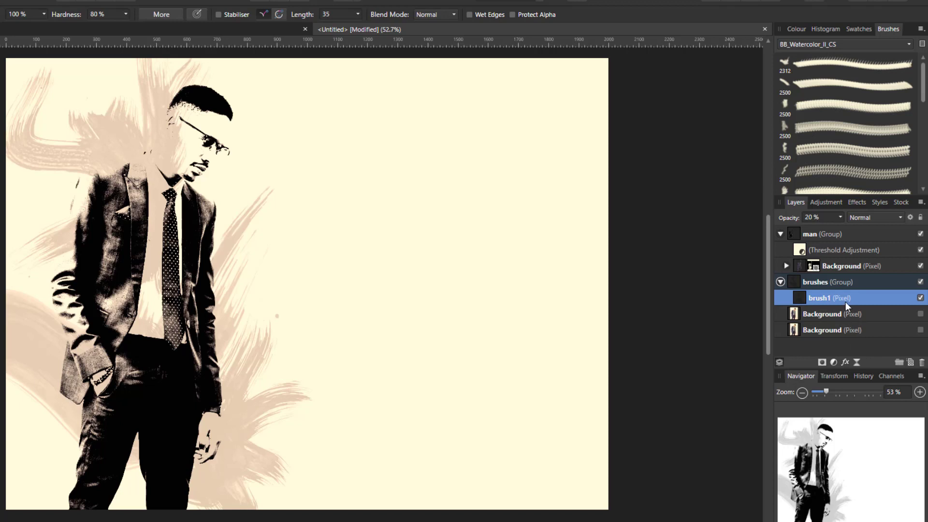
Add a new pixel layer above brush1 in the brushes group and name it "brush2"
{"action": "left_click", "coordinate": [910, 363]}
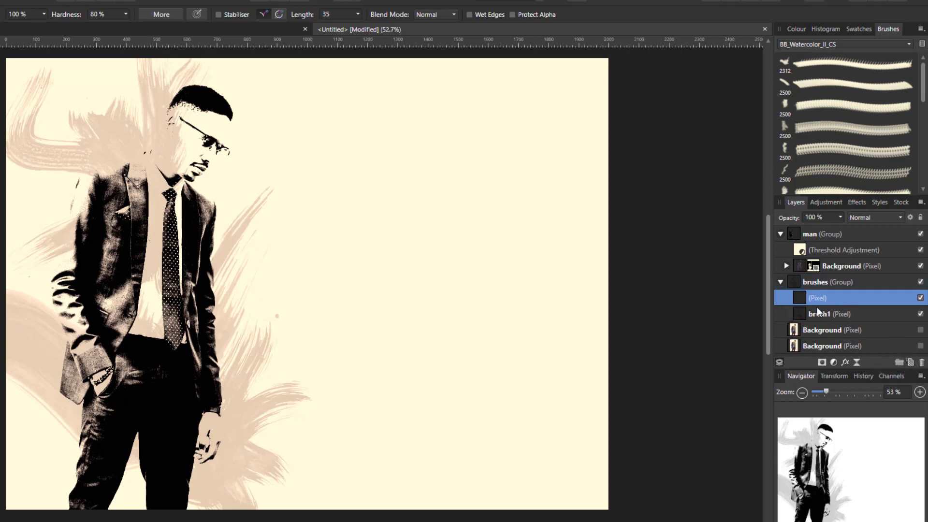
{"action": "double_click", "coordinate": [834, 298]}
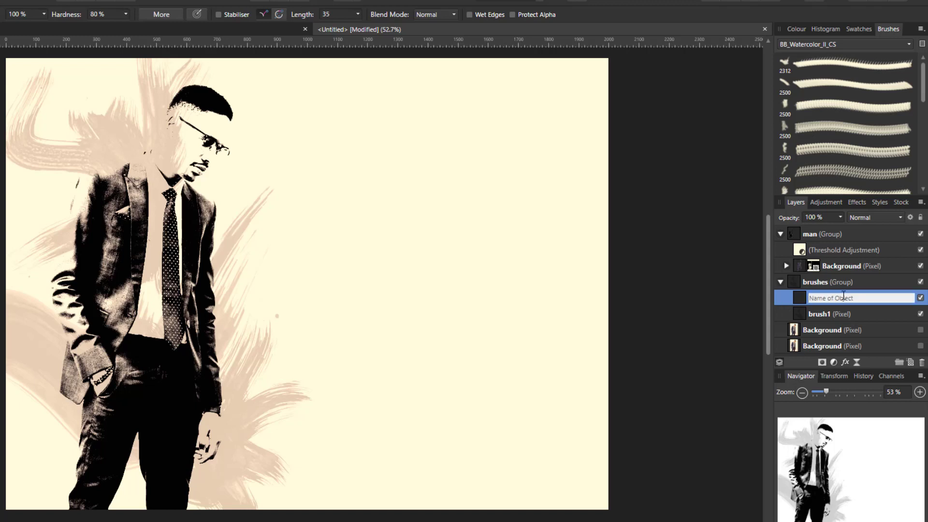
{"action": "type", "text": "brush2"}
{"action": "key", "text": "Return"}
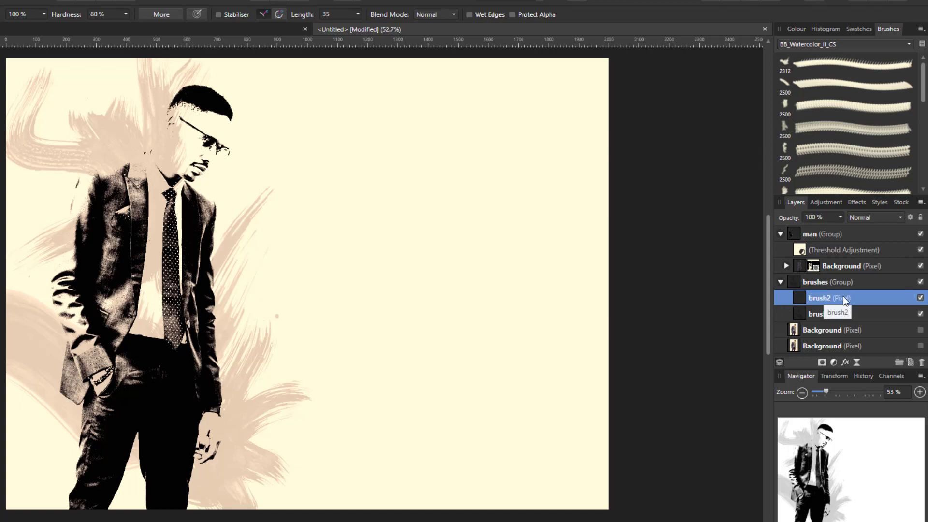
Switch to the Splatter Brushes 10 set and pick its Sp 11 brush
{"action": "left_click", "coordinate": [912, 48]}
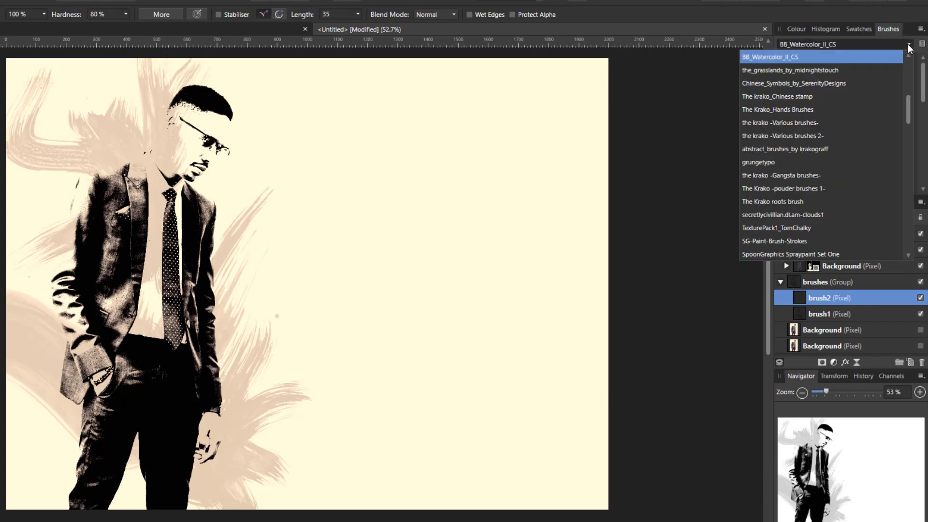
{"action": "mouse_move", "coordinate": [906, 103]}
{"action": "left_mouse_down"}
{"action": "mouse_move", "coordinate": [926, 229]}
{"action": "mouse_move", "coordinate": [917, 250]}
{"action": "left_mouse_up"}
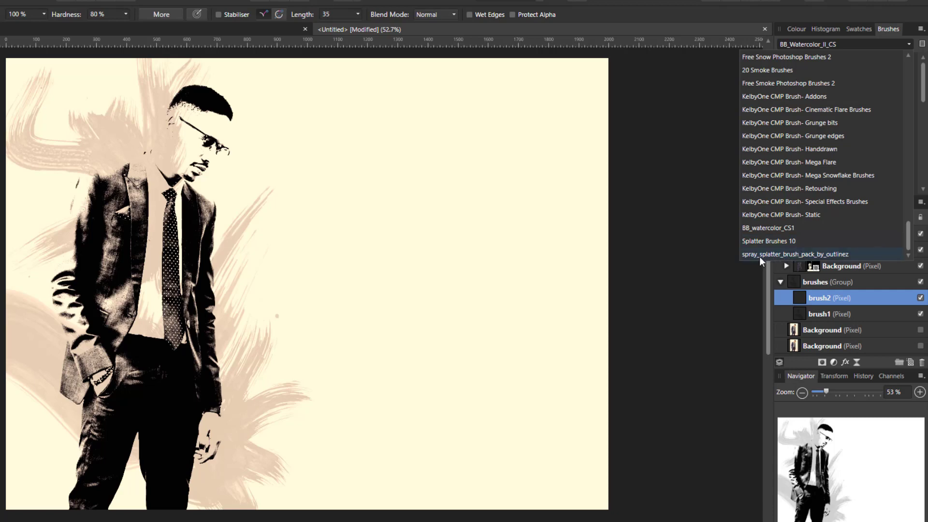
{"action": "left_click", "coordinate": [774, 242]}
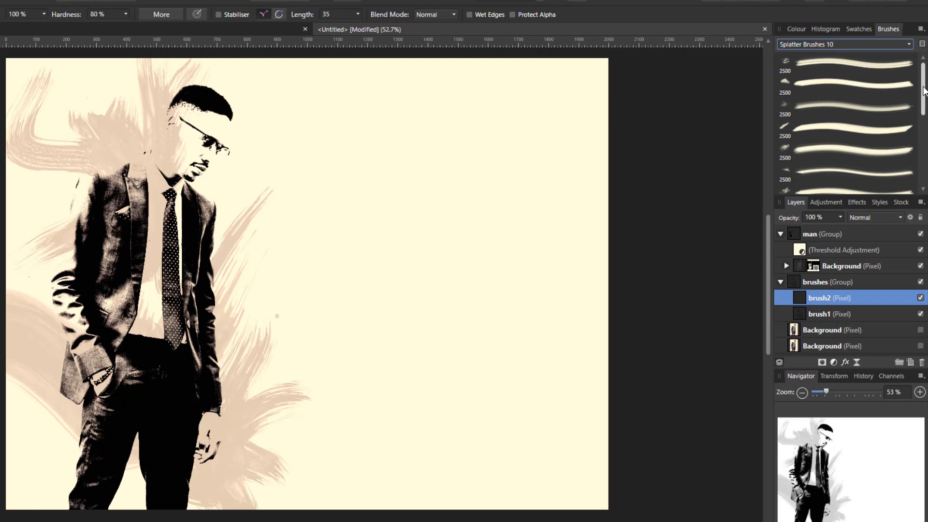
{"action": "left_click_drag", "start_coordinate": [923, 90], "coordinate": [924, 150]}
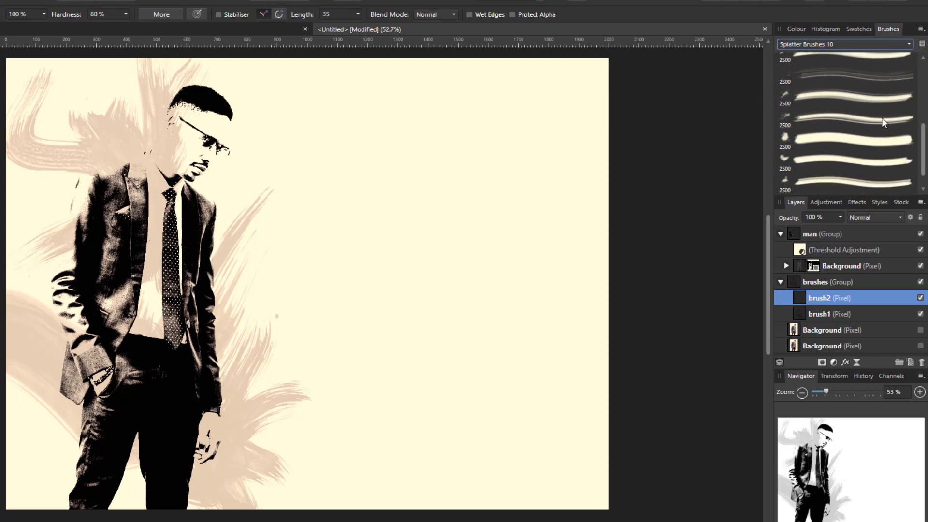
{"action": "left_click", "coordinate": [828, 118]}
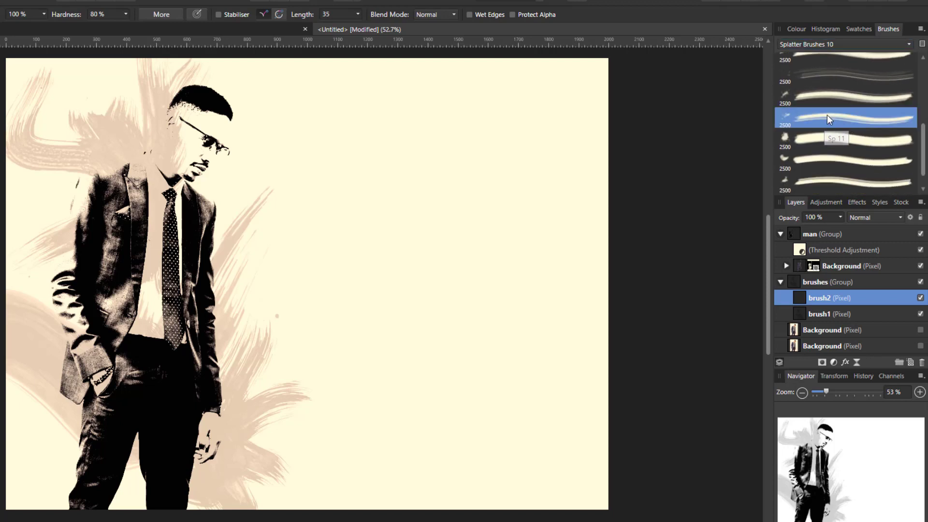
Try stamping with Sp 11 and with the dense splatter brush after it beside the man
{"action": "left_click", "coordinate": [691, 218]}
{"action": "key", "text": "ctrl+z"}
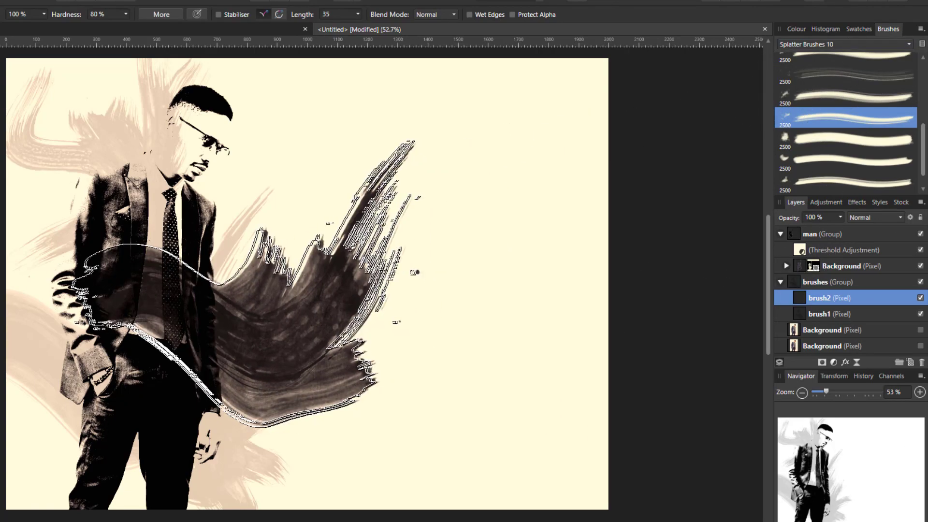
{"action": "left_click", "coordinate": [845, 139]}
{"action": "left_click", "coordinate": [425, 259]}
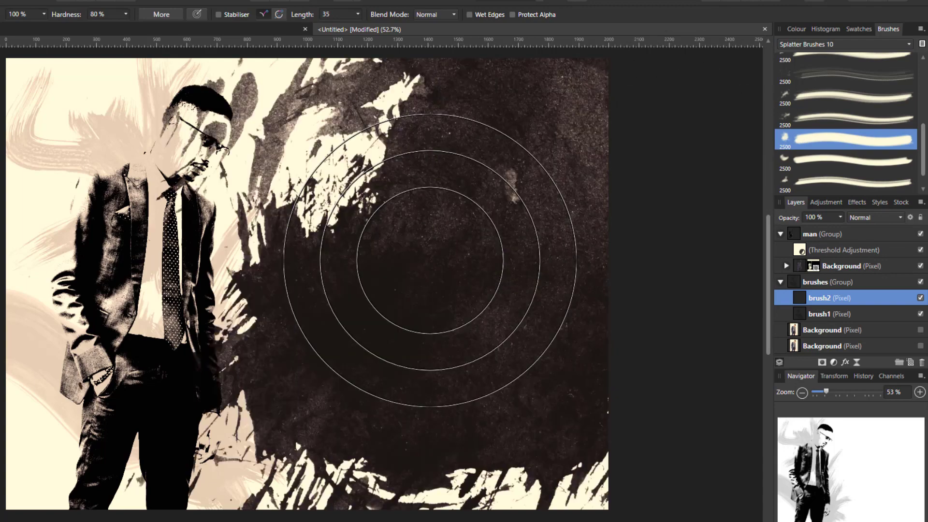
{"action": "key", "text": "ctrl+z"}
Try stamping with two more Splatter Brushes 10 brushes, the scattered round blots and the sparse drops, beside the man
{"action": "left_click", "coordinate": [845, 117]}
{"action": "left_click", "coordinate": [468, 245]}
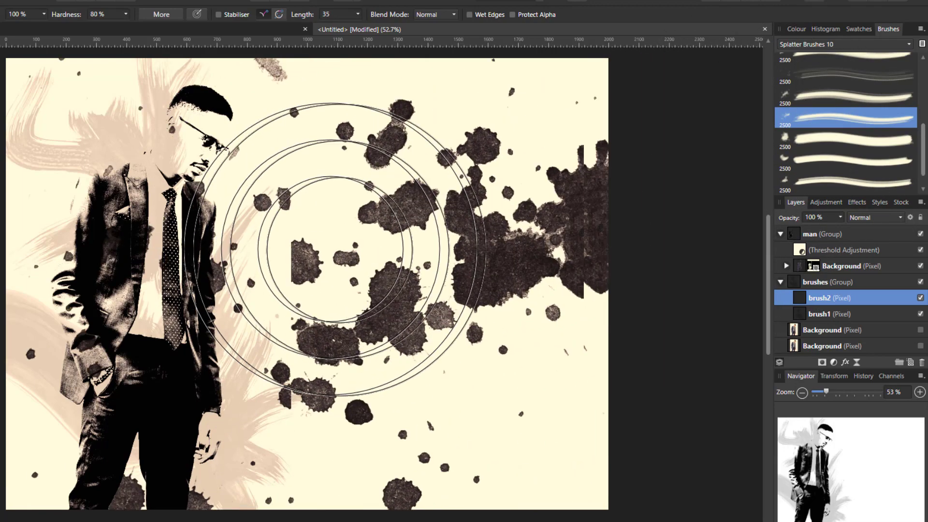
{"action": "left_click", "coordinate": [863, 186]}
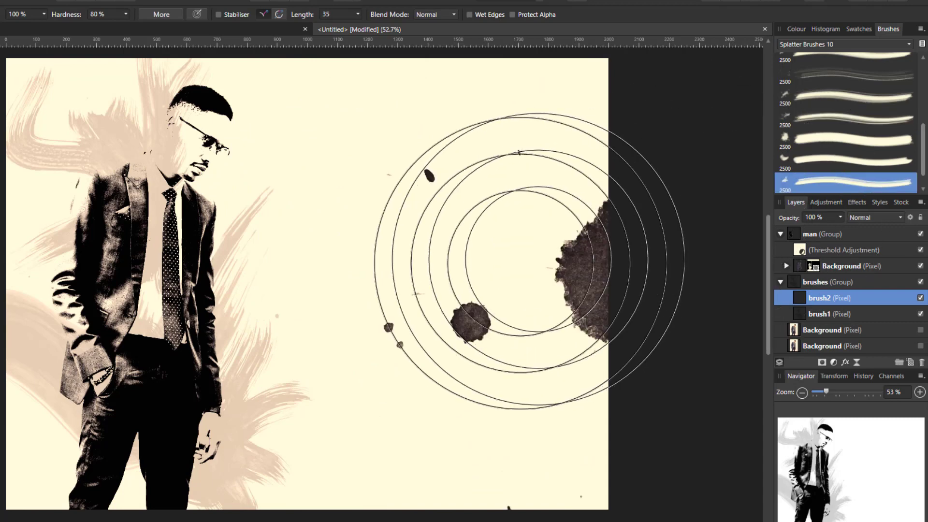
Stamp a splatter beside the man's legs on the brush2 layer with the last brush of the Splatter Brushes 10 set
{"action": "left_click_drag", "start_coordinate": [925, 154], "coordinate": [925, 170]}
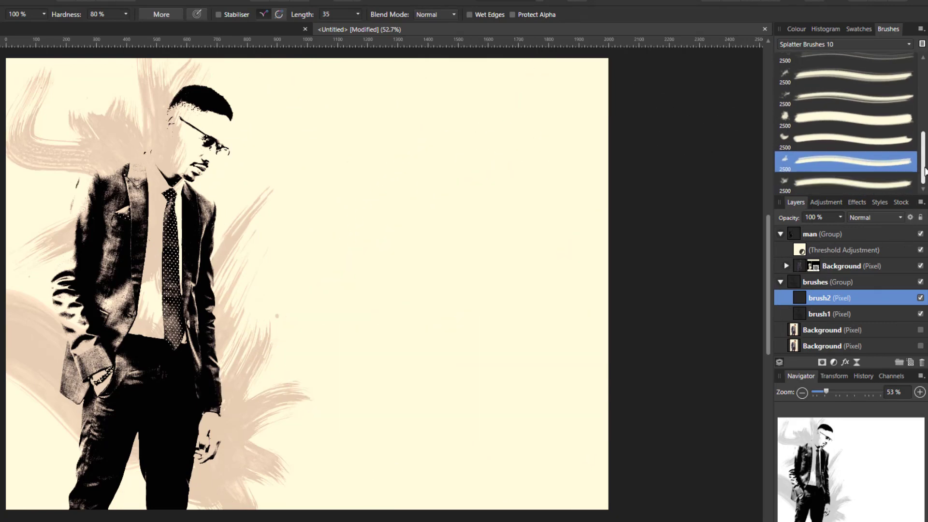
{"action": "left_click", "coordinate": [858, 185]}
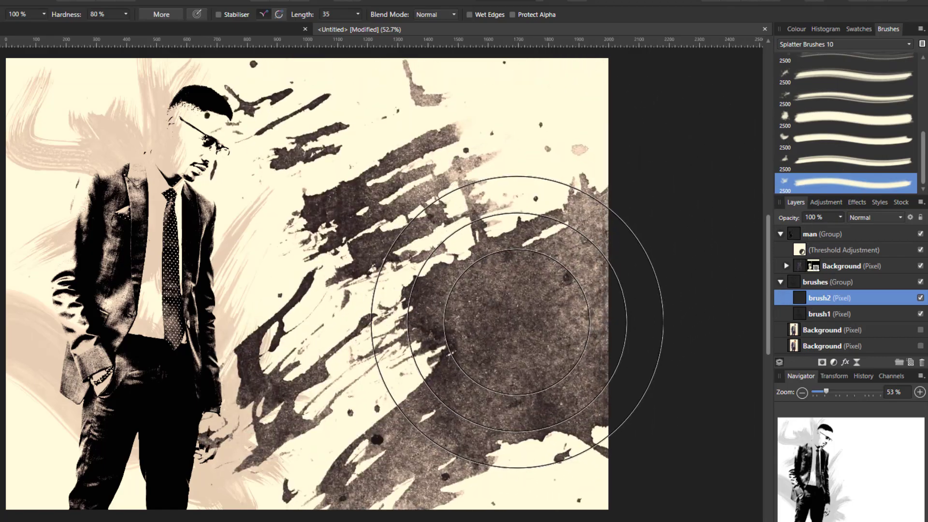
{"action": "left_click", "coordinate": [498, 340]}
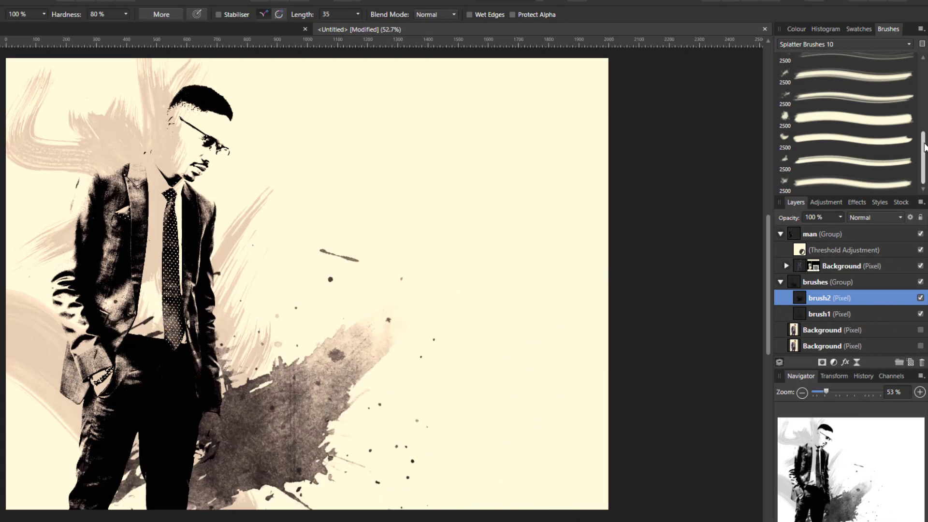
Try stamping with the first two brushes of the Splatter Brushes 10 set on the empty area beside the man
{"action": "left_click_drag", "start_coordinate": [923, 148], "coordinate": [922, 68]}
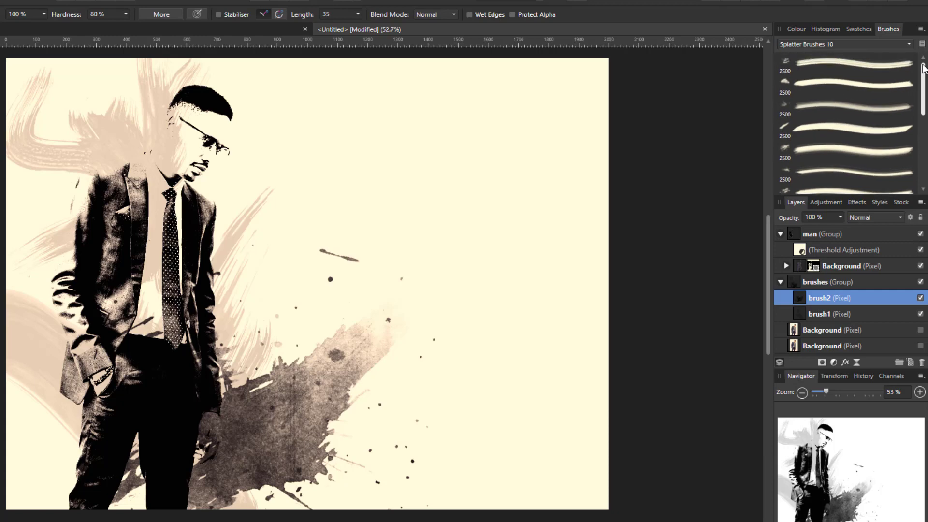
{"action": "left_click", "coordinate": [912, 70]}
{"action": "mouse_move", "coordinate": [561, 142]}
{"action": "left_mouse_down"}
{"action": "mouse_move", "coordinate": [508, 211]}
{"action": "mouse_move", "coordinate": [524, 237]}
{"action": "left_mouse_up"}
{"action": "key", "text": "ctrl+z"}
{"action": "key", "text": "ctrl+z"}
{"action": "left_click", "coordinate": [864, 85]}
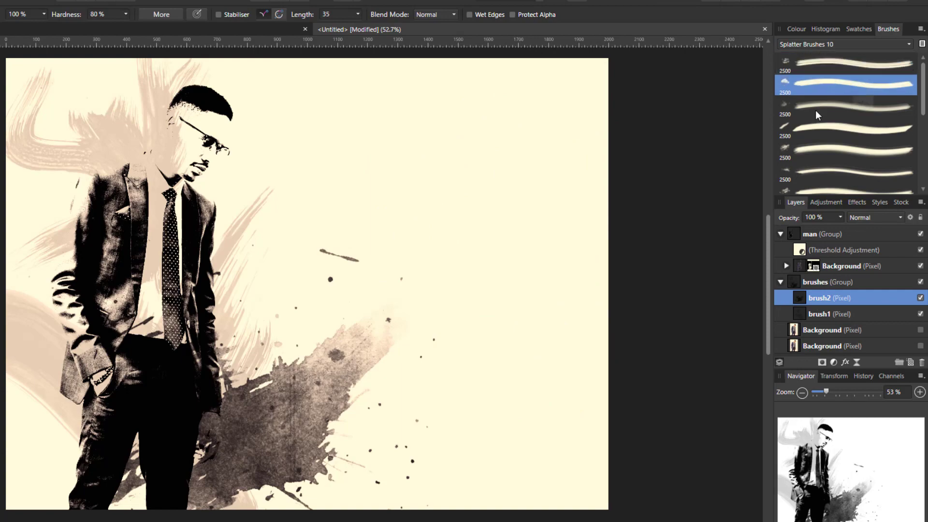
{"action": "left_click", "coordinate": [511, 244]}
{"action": "key", "text": "ctrl+z"}
Pick the third brush of the set, reduce its size and stamp droplets once over the splatter beside the man's legs
{"action": "left_click", "coordinate": [880, 115]}
{"action": "mouse_move", "coordinate": [550, 130]}
{"action": "left_mouse_down"}
{"action": "mouse_move", "coordinate": [497, 238]}
{"action": "mouse_move", "coordinate": [556, 238]}
{"action": "left_mouse_up"}
{"action": "key", "text": "]"}
{"action": "key", "text": "]"}
{"action": "key", "text": "]"}
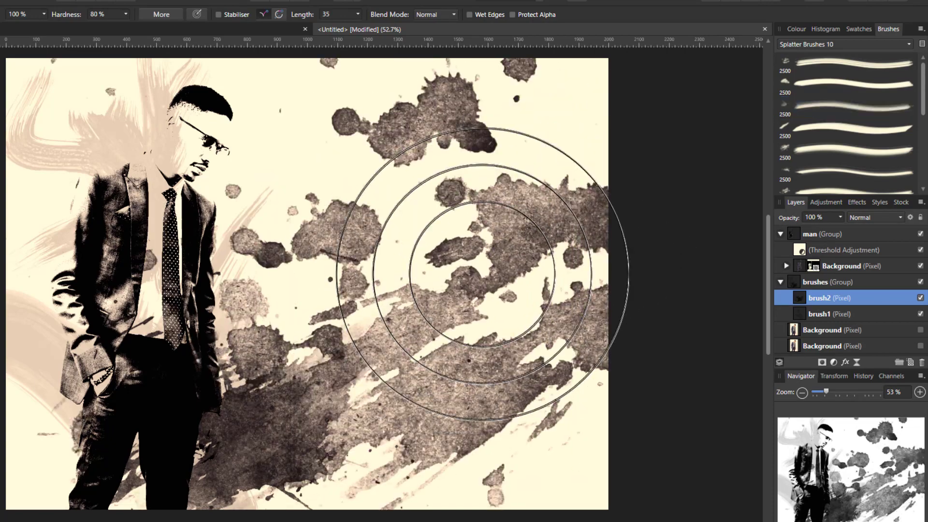
{"action": "key", "text": "["}
{"action": "key", "text": "["}
{"action": "key", "text": "["}
{"action": "key", "text": "["}
{"action": "key", "text": "["}
{"action": "key", "text": "["}
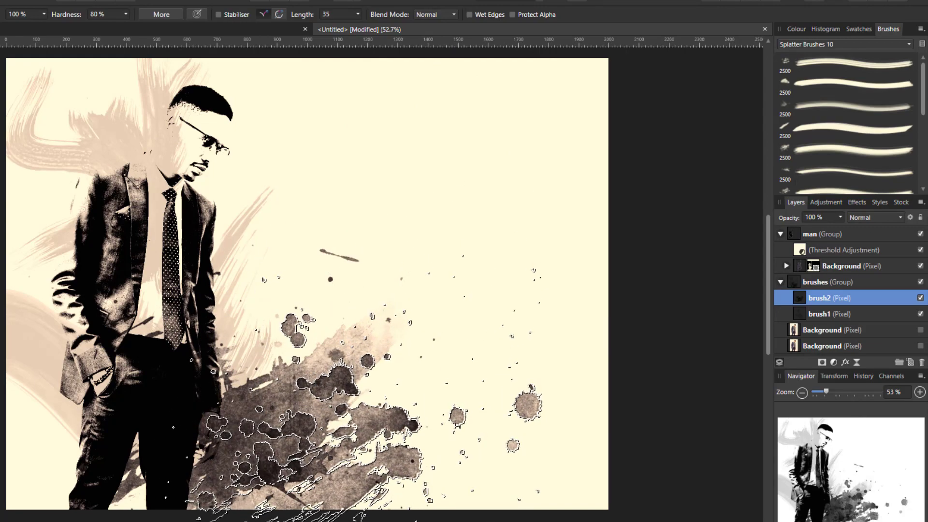
{"action": "left_click", "coordinate": [372, 425]}
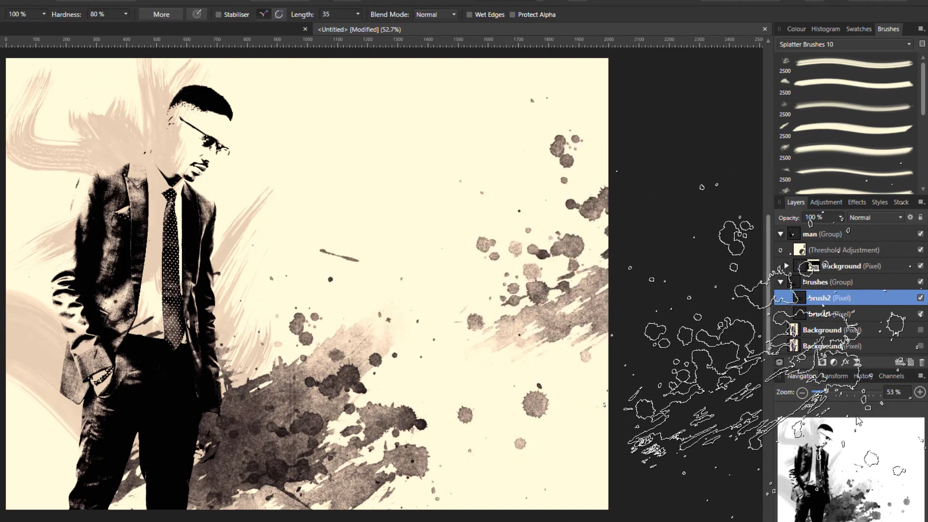
{"action": "key", "text": "ctrl+z"}
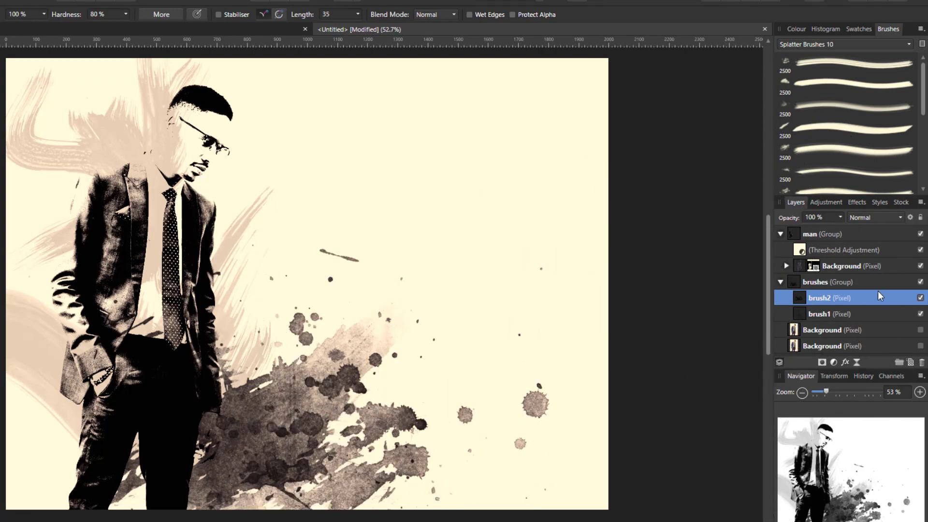
Set the opacity of the brush2 layer to 29%
{"action": "left_click", "coordinate": [840, 217]}
{"action": "left_click_drag", "start_coordinate": [840, 231], "coordinate": [786, 233]}
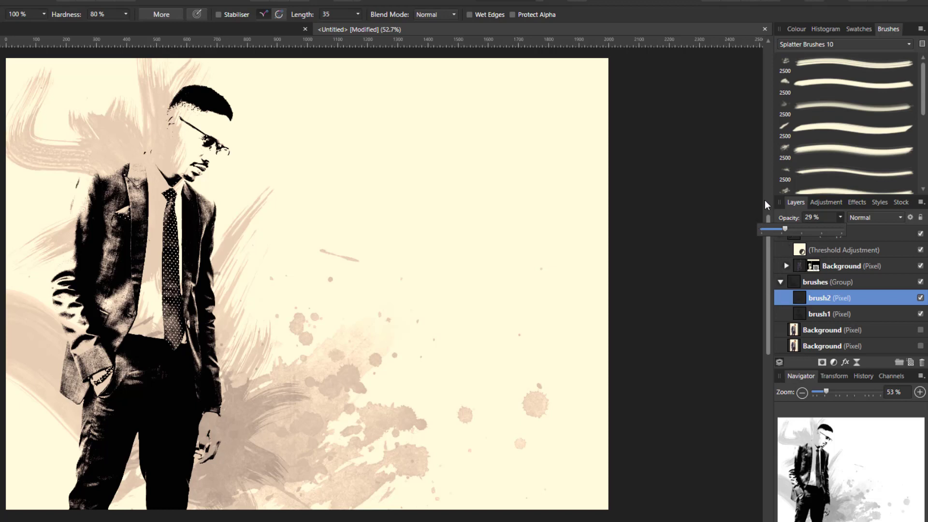
{"action": "left_click", "coordinate": [767, 274]}
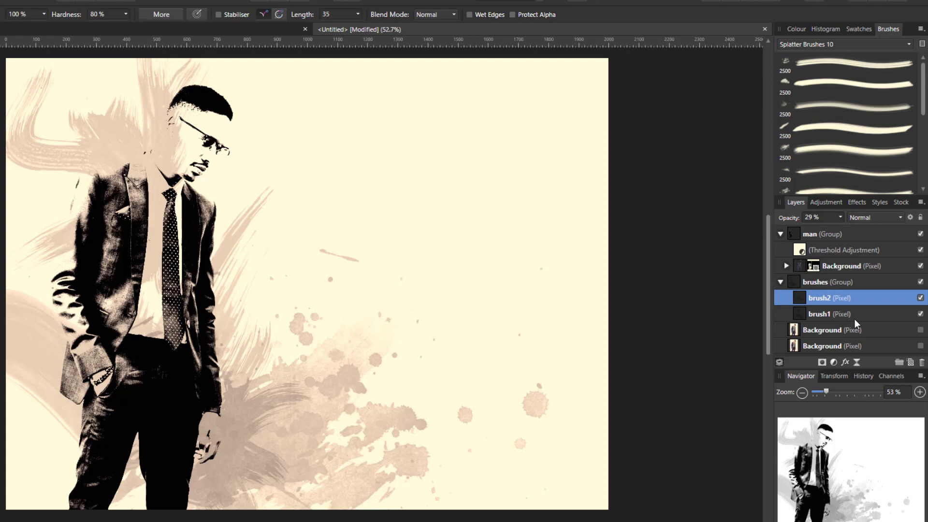
Add a new pixel layer above brush2 in the brushes group and name it "brush3"
{"action": "left_click", "coordinate": [911, 363]}
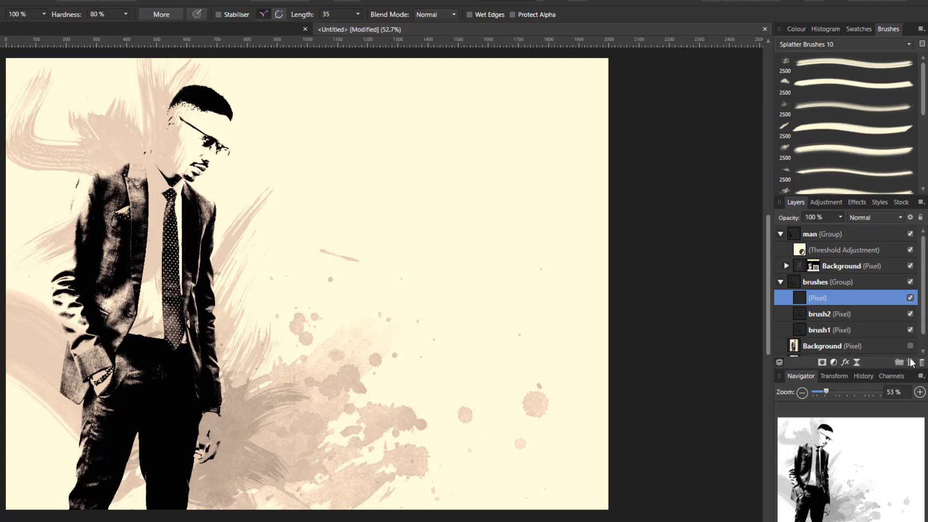
{"action": "double_click", "coordinate": [816, 299]}
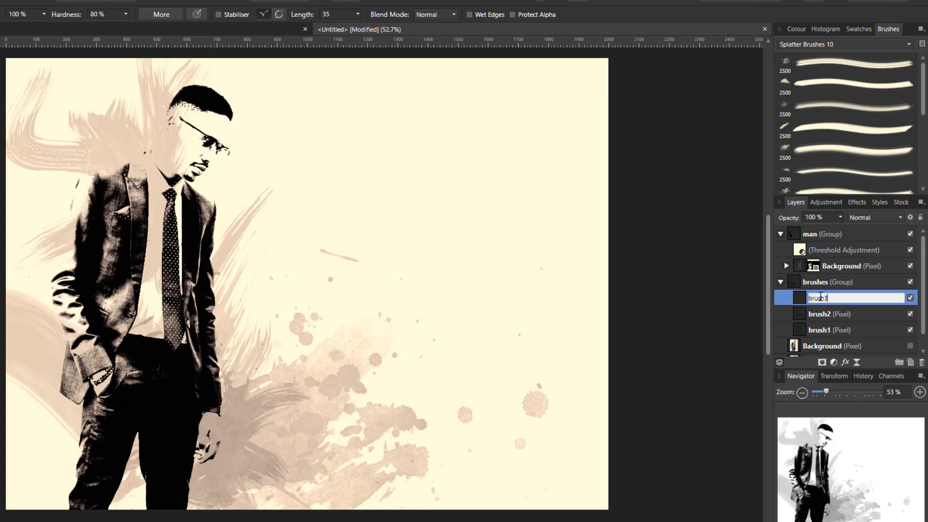
{"action": "key", "text": "Return"}
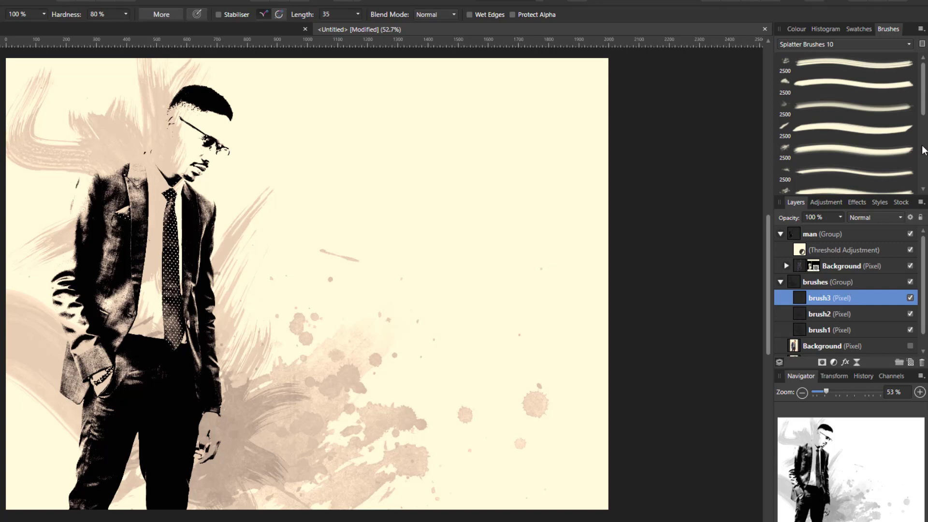
Switch to the spray_splatter_brush_pack_by_outlinez brush set
{"action": "scroll", "coordinate": [923, 106], "scroll_direction": "down", "scroll_amount": 5}
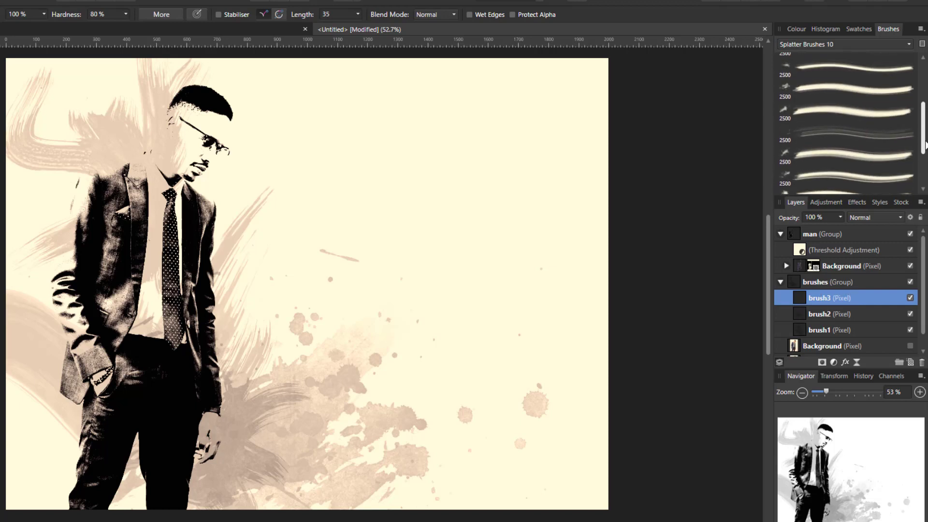
{"action": "left_click", "coordinate": [908, 44]}
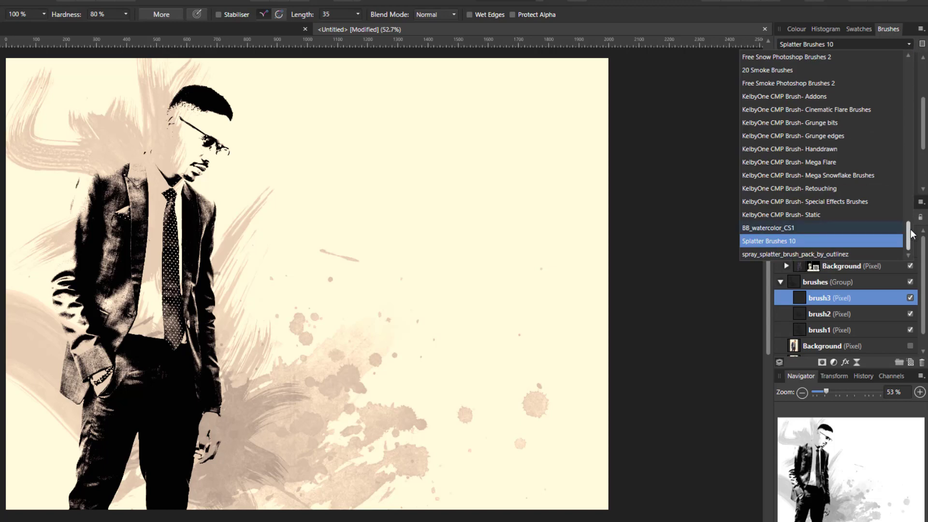
{"action": "left_click", "coordinate": [781, 254]}
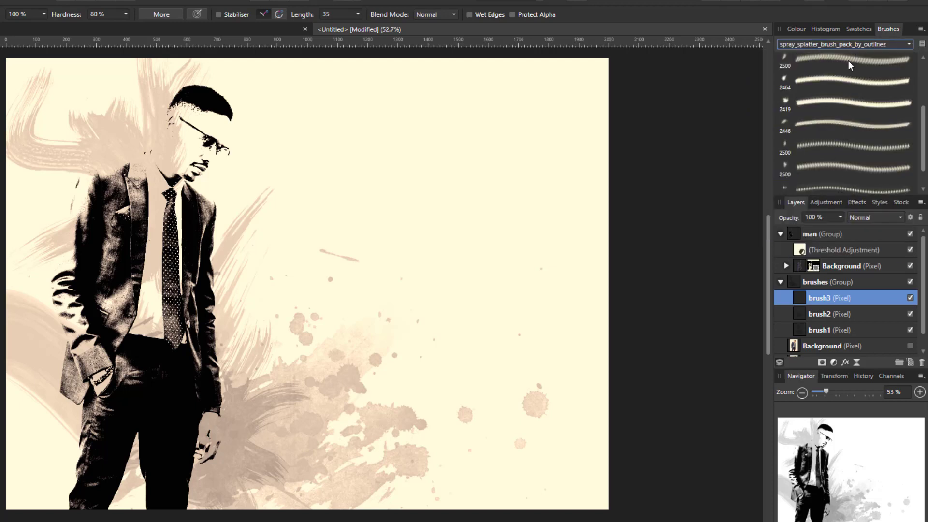
Try stamping with the 2464 px spray splatter brush beside the man
{"action": "left_click", "coordinate": [827, 81]}
{"action": "mouse_move", "coordinate": [594, 169]}
{"action": "left_mouse_down"}
{"action": "mouse_move", "coordinate": [472, 248]}
{"action": "mouse_move", "coordinate": [415, 258]}
{"action": "mouse_move", "coordinate": [438, 256]}
{"action": "left_mouse_up"}
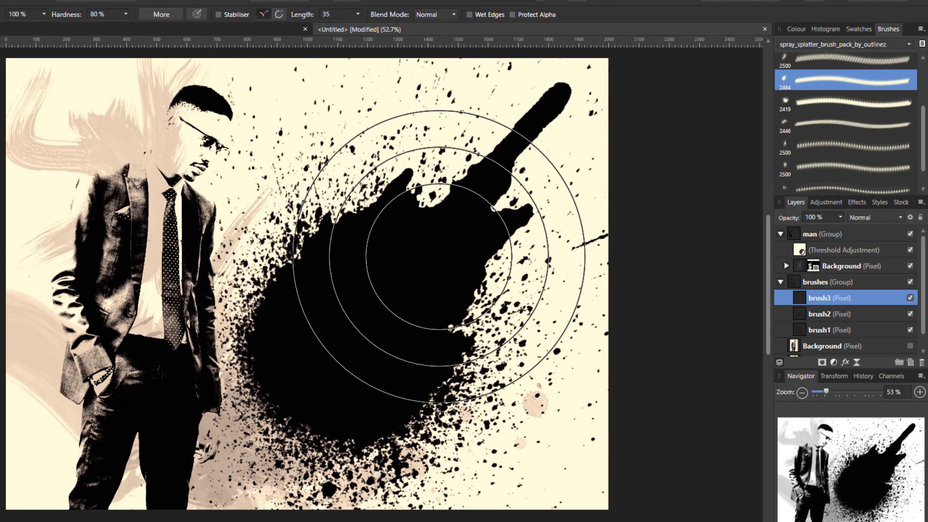
{"action": "key", "text": "ctrl+z"}
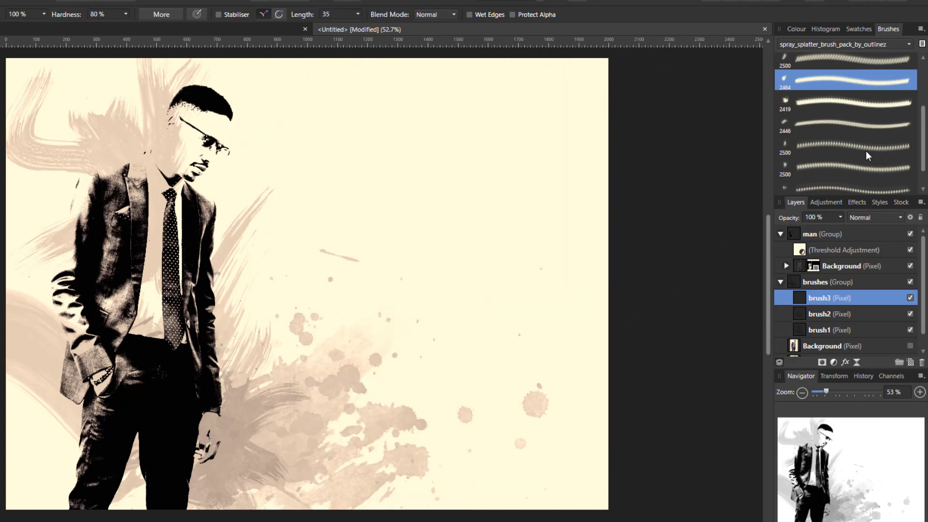
Pick the 2419 px spray splatter brush, reduce it to about 1452 px and stamp a black splatter beside the man on brush3
{"action": "left_click", "coordinate": [851, 103]}
{"action": "mouse_move", "coordinate": [483, 232]}
{"action": "left_mouse_down"}
{"action": "mouse_move", "coordinate": [384, 238]}
{"action": "mouse_move", "coordinate": [443, 271]}
{"action": "mouse_move", "coordinate": [406, 250]}
{"action": "mouse_move", "coordinate": [359, 260]}
{"action": "mouse_move", "coordinate": [367, 255]}
{"action": "left_mouse_up"}
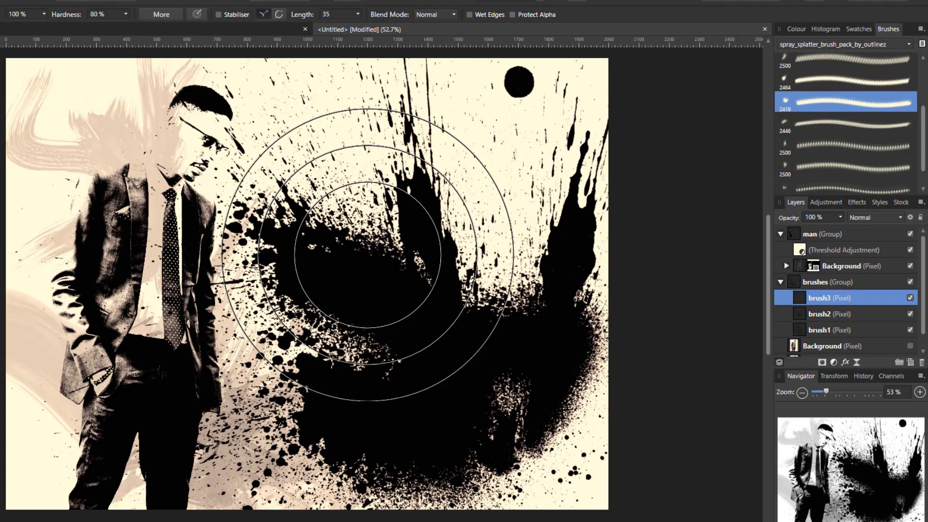
{"action": "key", "text": "ctrl+z"}
{"action": "key", "text": "["}
{"action": "key", "text": "["}
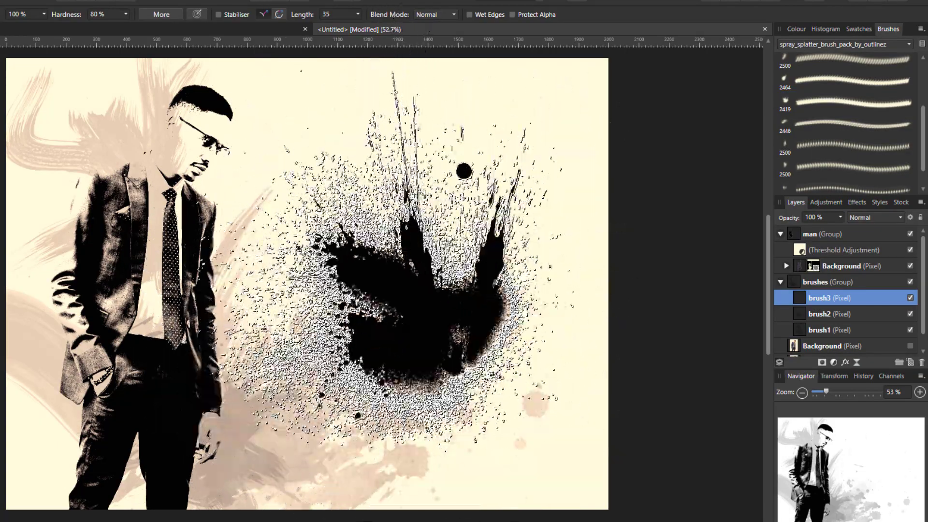
{"action": "key", "text": "]"}
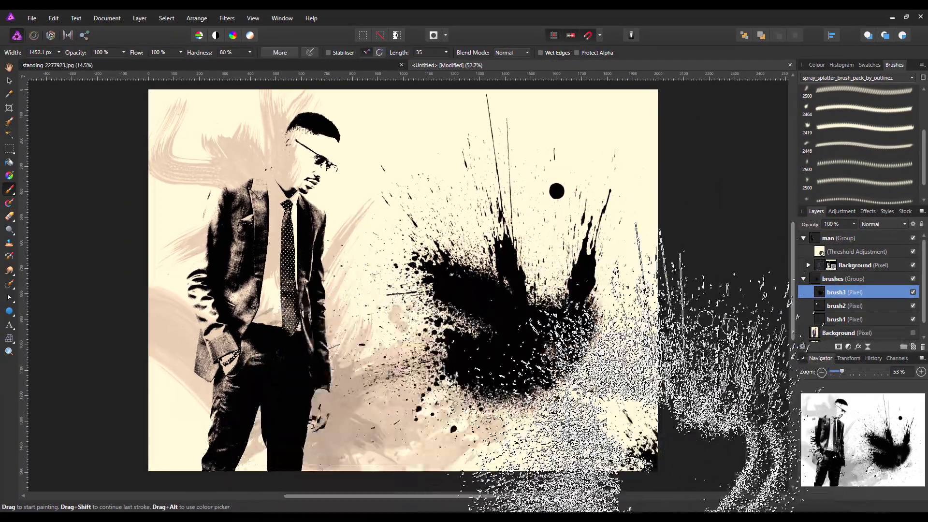
Rotate the brush3 splatter clockwise by almost a quarter turn and move it behind the man's upper body so its streaks point away from him
{"action": "left_click", "coordinate": [9, 83]}
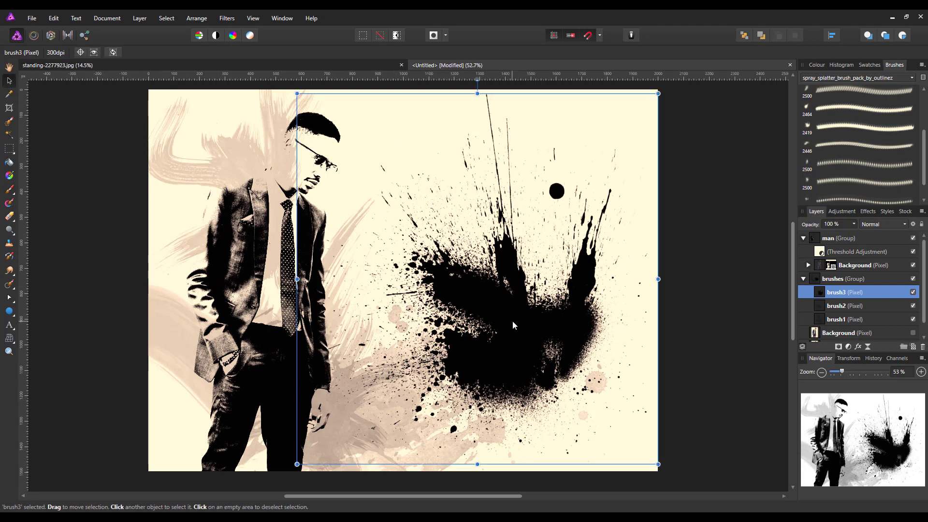
{"action": "left_click_drag", "start_coordinate": [512, 320], "coordinate": [512, 335]}
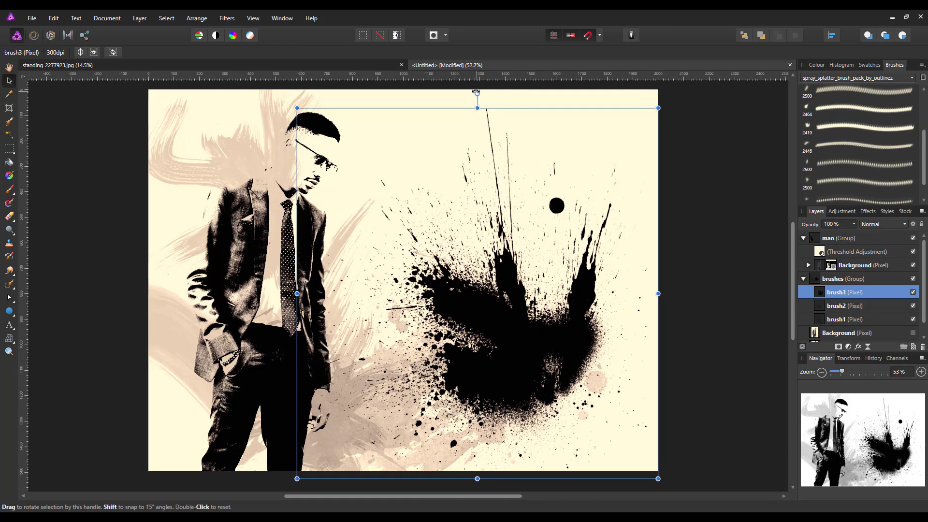
{"action": "mouse_move", "coordinate": [476, 92]}
{"action": "left_mouse_down"}
{"action": "mouse_move", "coordinate": [393, 114]}
{"action": "mouse_move", "coordinate": [317, 175]}
{"action": "mouse_move", "coordinate": [280, 262]}
{"action": "mouse_move", "coordinate": [284, 339]}
{"action": "mouse_move", "coordinate": [483, 459]}
{"action": "mouse_move", "coordinate": [671, 244]}
{"action": "left_mouse_up"}
{"action": "mouse_move", "coordinate": [459, 347]}
{"action": "left_mouse_down"}
{"action": "mouse_move", "coordinate": [425, 317]}
{"action": "mouse_move", "coordinate": [385, 303]}
{"action": "mouse_move", "coordinate": [376, 247]}
{"action": "left_mouse_up"}
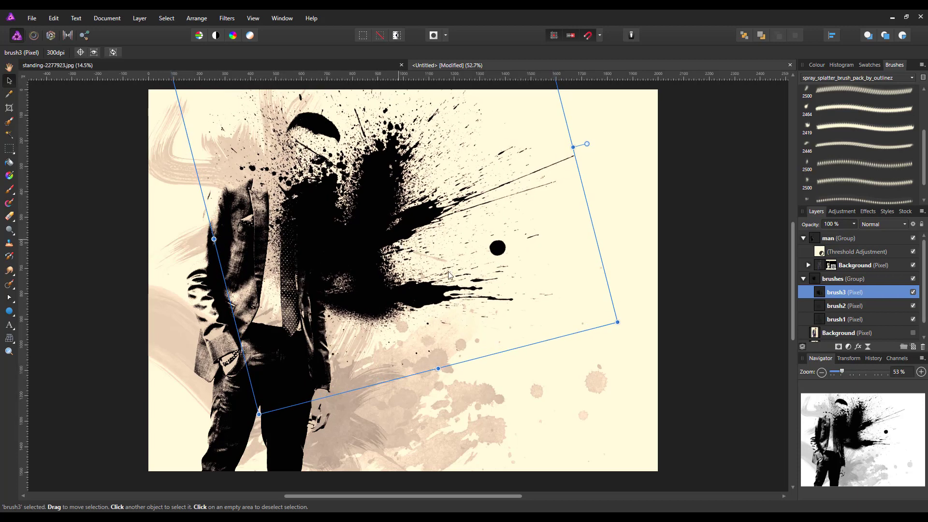
{"action": "scroll", "coordinate": [753, 388], "scroll_direction": "down", "scroll_amount": 2}
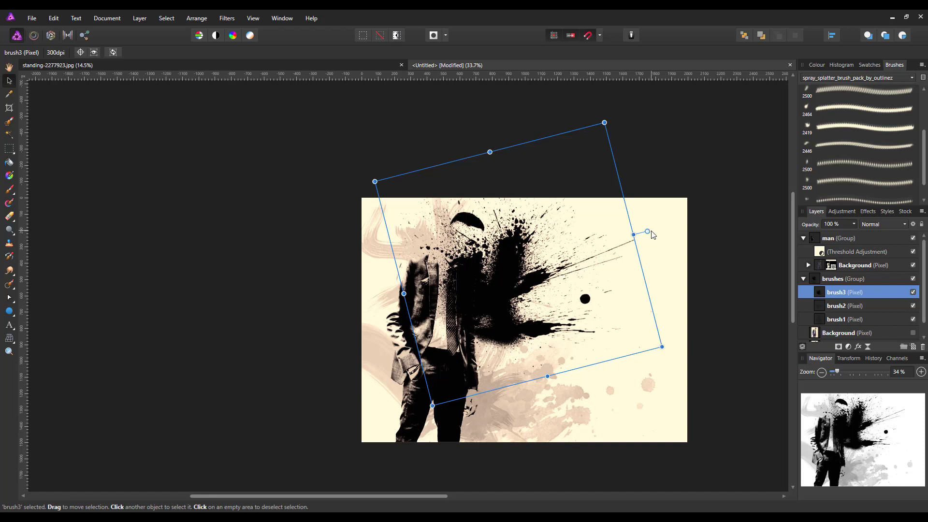
{"action": "left_click_drag", "start_coordinate": [647, 229], "coordinate": [649, 237]}
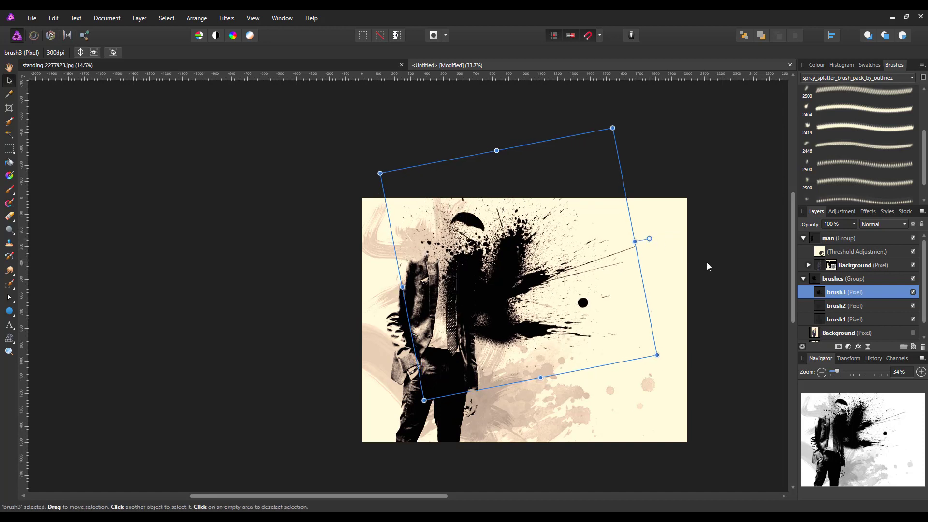
{"action": "key", "text": "ctrl+0"}
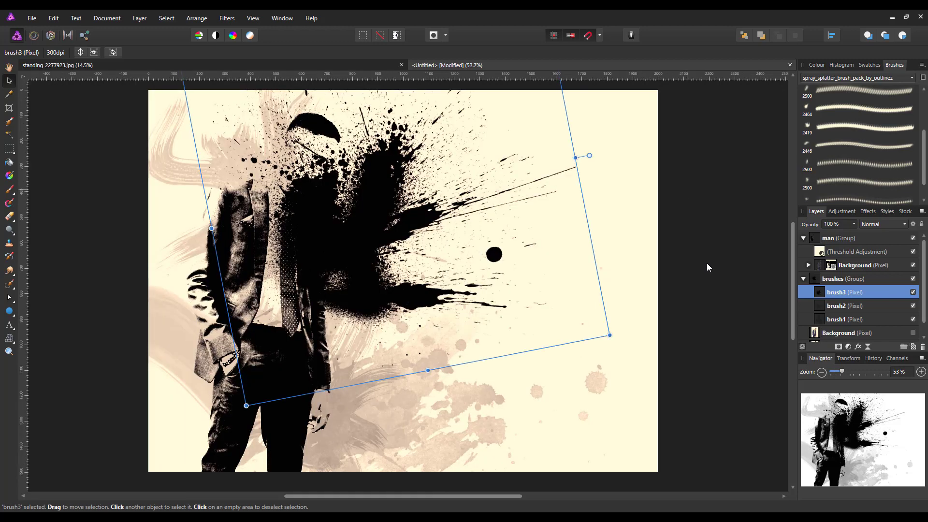
Set the opacity of the brush3 layer to 39%
{"action": "left_click", "coordinate": [853, 224]}
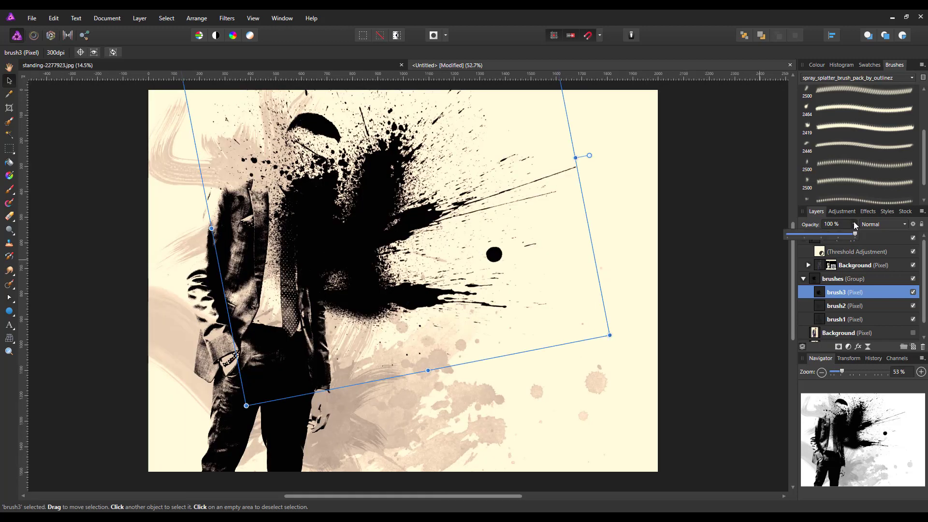
{"action": "left_click_drag", "start_coordinate": [851, 234], "coordinate": [813, 233]}
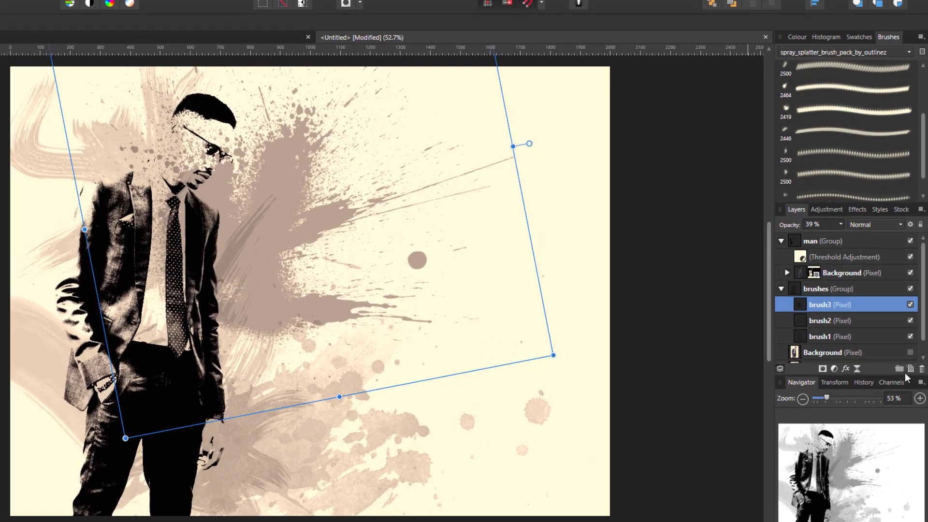
Add a new pixel layer above brush3 in the brushes group and name it "brush4"
{"action": "left_click", "coordinate": [907, 363]}
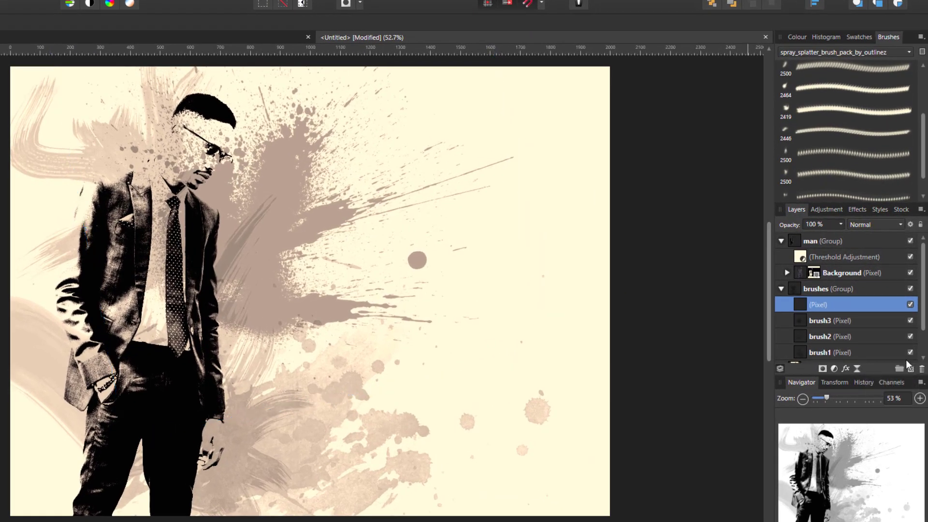
{"action": "double_click", "coordinate": [838, 303]}
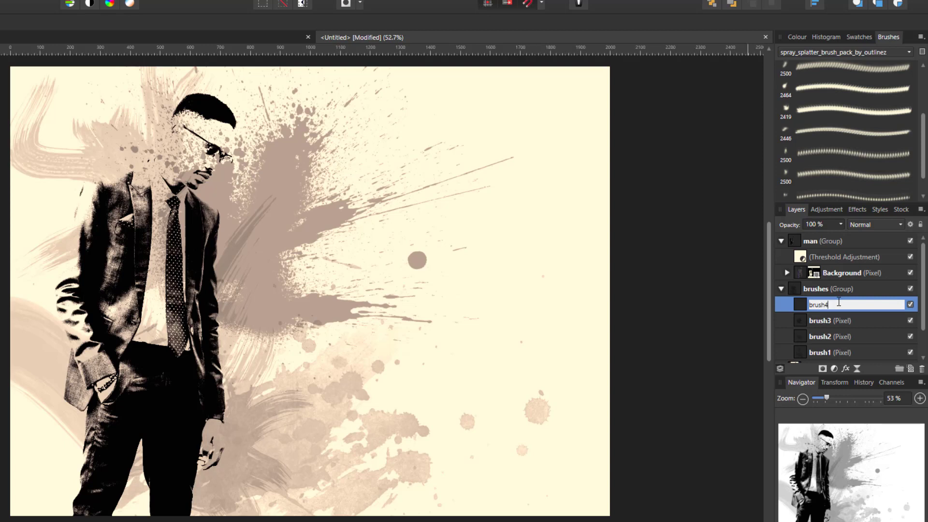
{"action": "type", "text": "brush4"}
{"action": "key", "text": "Return"}
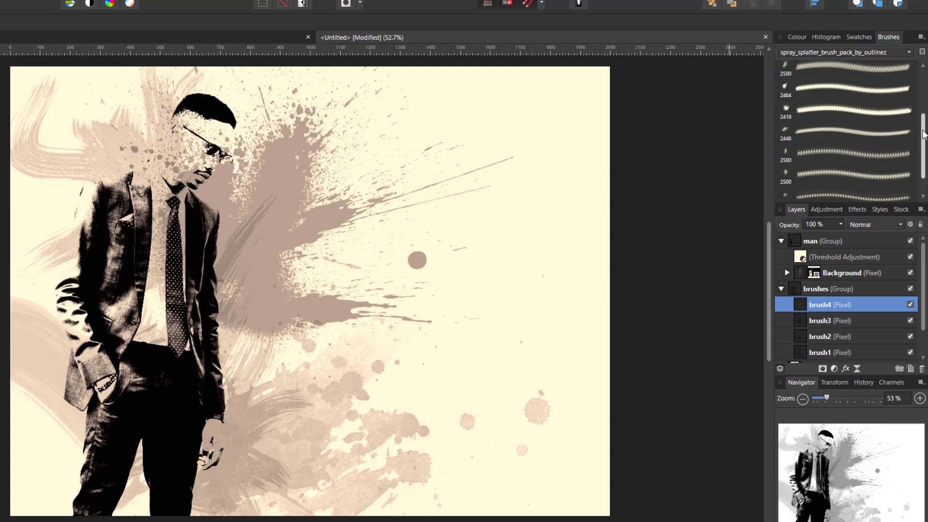
Stamp a black diagonal splatter beside the man on brush4 with the second 2500 px spray splatter brush, and set the layer's opacity to 50%
{"action": "left_click_drag", "start_coordinate": [923, 161], "coordinate": [923, 80]}
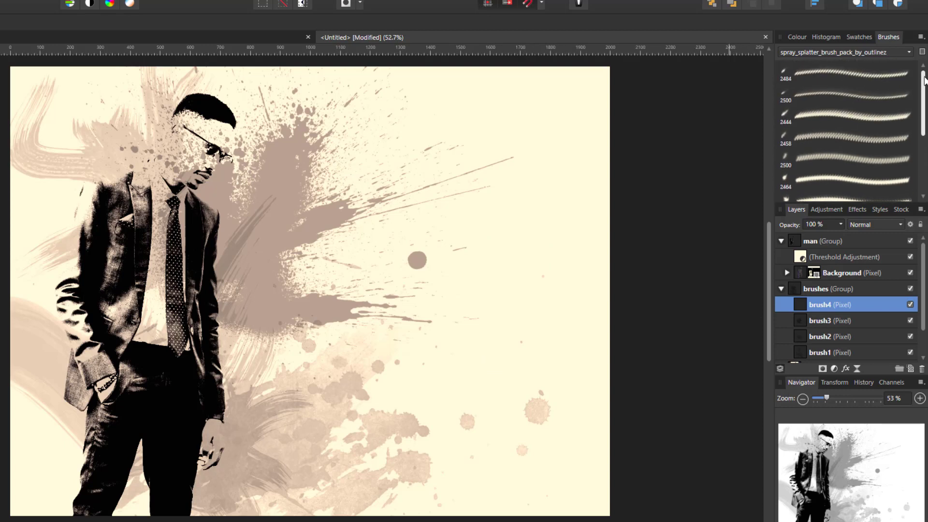
{"action": "left_click", "coordinate": [859, 100]}
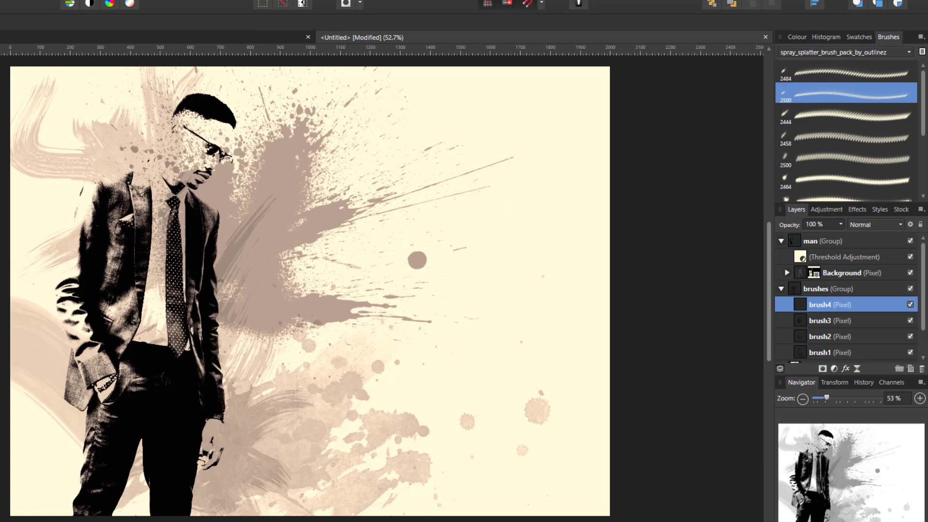
{"action": "key", "text": "b"}
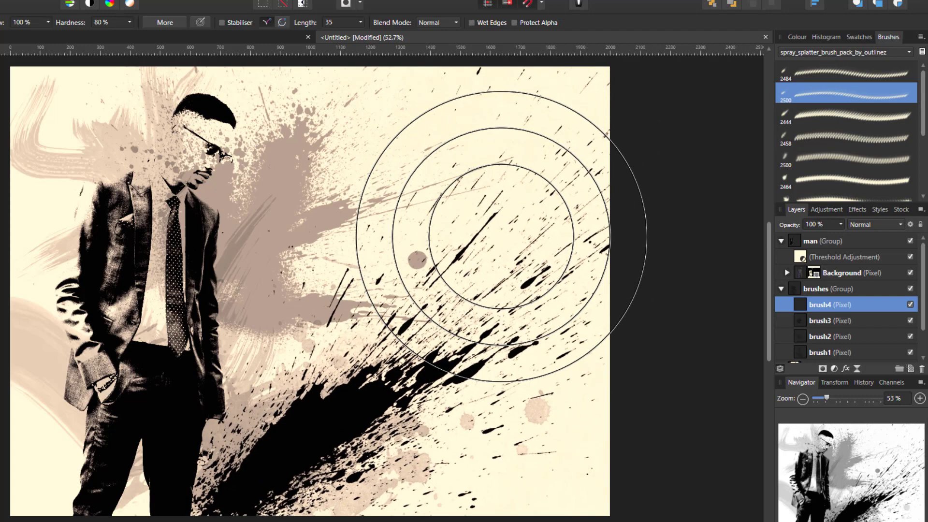
{"action": "left_click", "coordinate": [500, 235]}
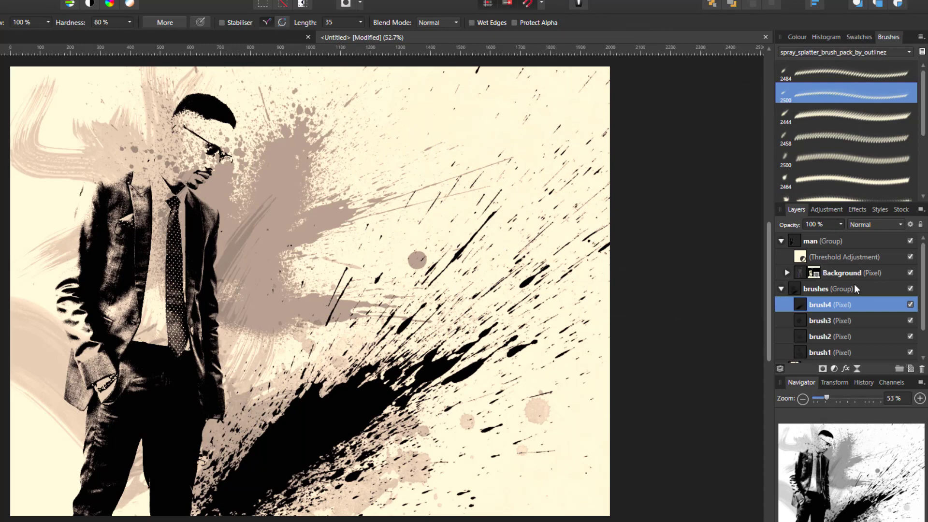
{"action": "left_click", "coordinate": [840, 222]}
{"action": "mouse_move", "coordinate": [840, 237]}
{"action": "left_mouse_down"}
{"action": "mouse_move", "coordinate": [773, 239]}
{"action": "mouse_move", "coordinate": [797, 243]}
{"action": "left_mouse_up"}
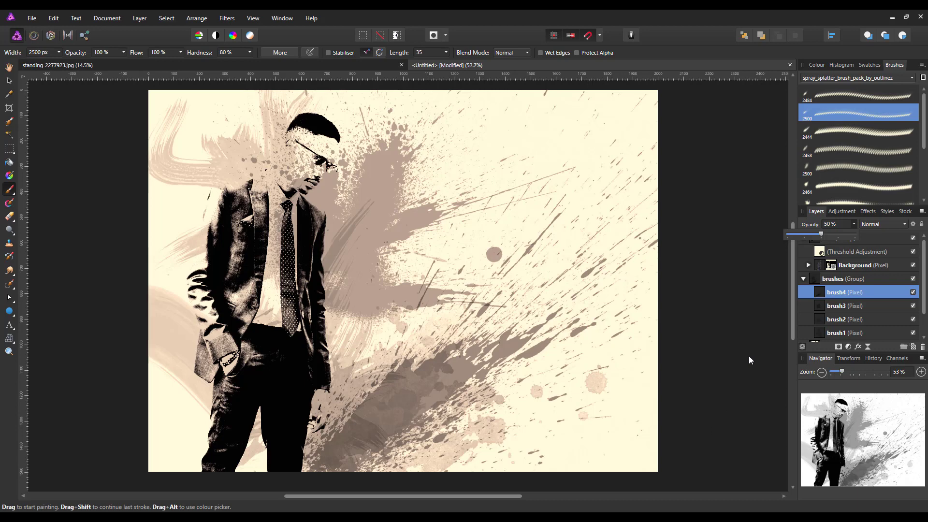
Collapse the brushes group, make the upper hidden Background photo layer visible and move it above the man group
{"action": "left_click", "coordinate": [803, 278]}
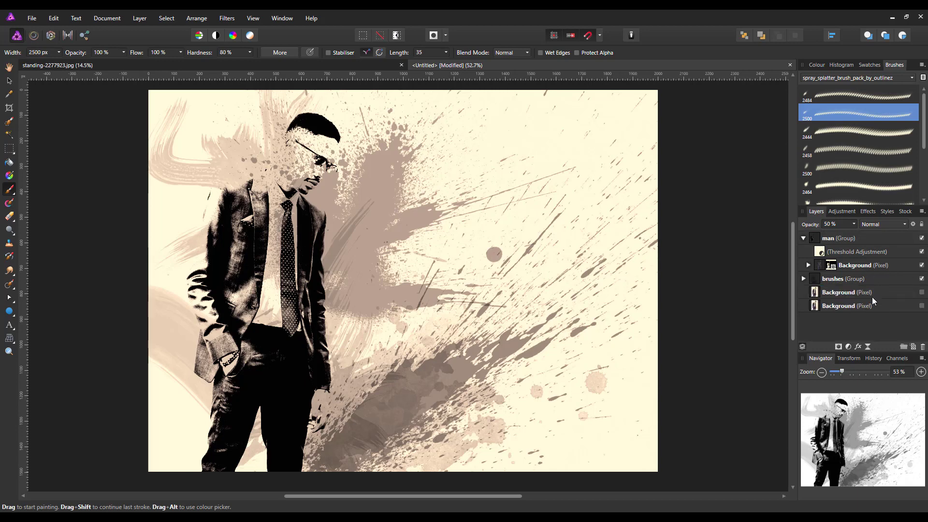
{"action": "left_click", "coordinate": [886, 294]}
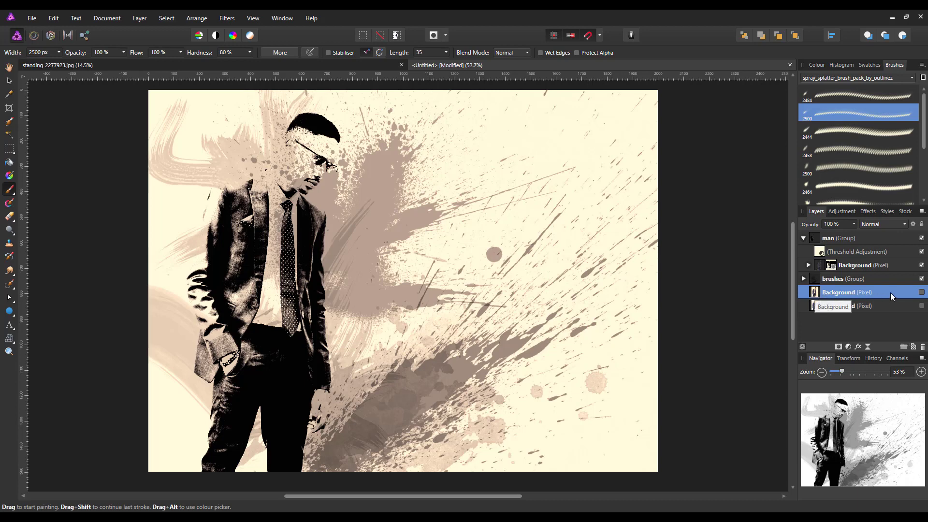
{"action": "left_click", "coordinate": [921, 292]}
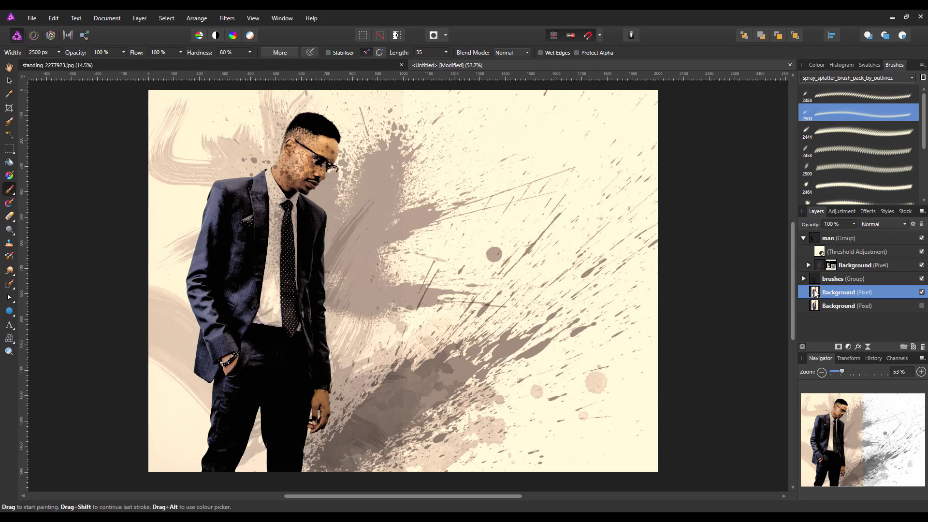
{"action": "left_click_drag", "start_coordinate": [814, 296], "coordinate": [816, 231]}
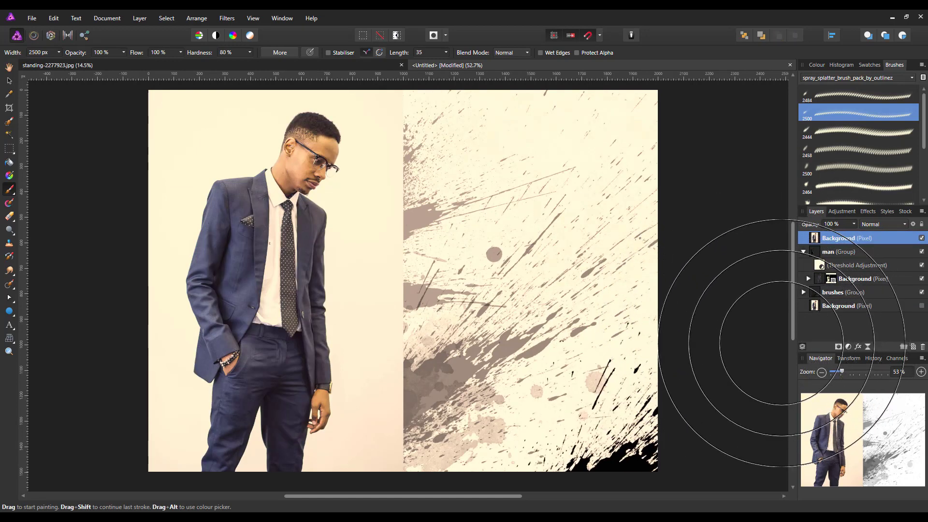
Add an empty mask layer to the topmost Background photo layer so that the colour photo is hidden
{"action": "left_click", "coordinate": [8, 80]}
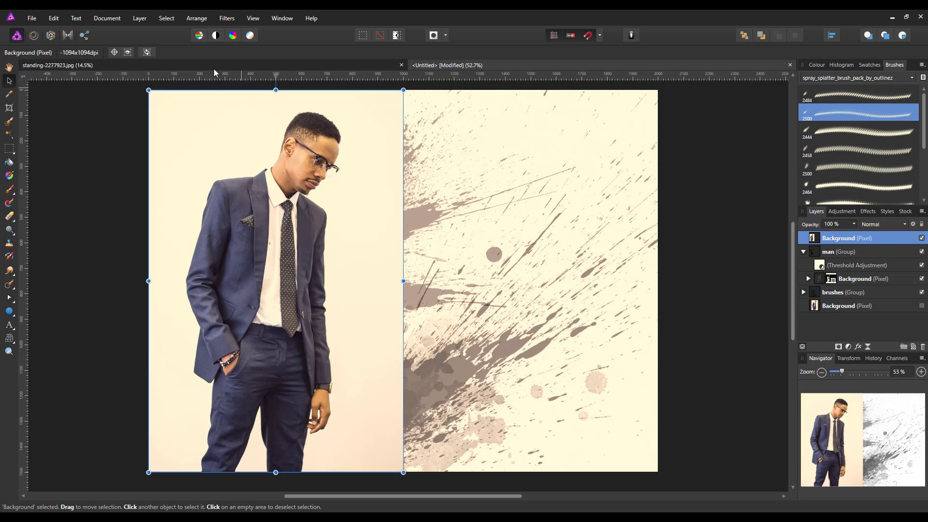
{"action": "left_click", "coordinate": [141, 19]}
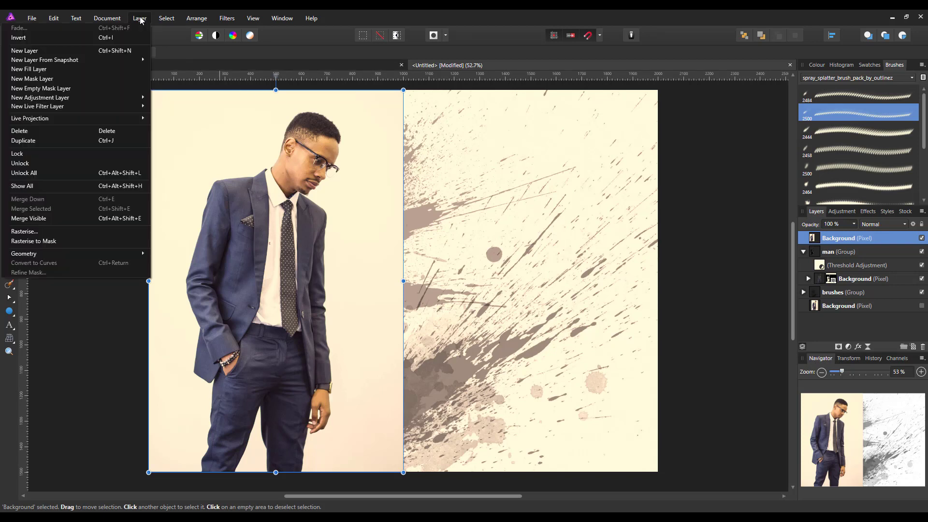
{"action": "left_click", "coordinate": [56, 89]}
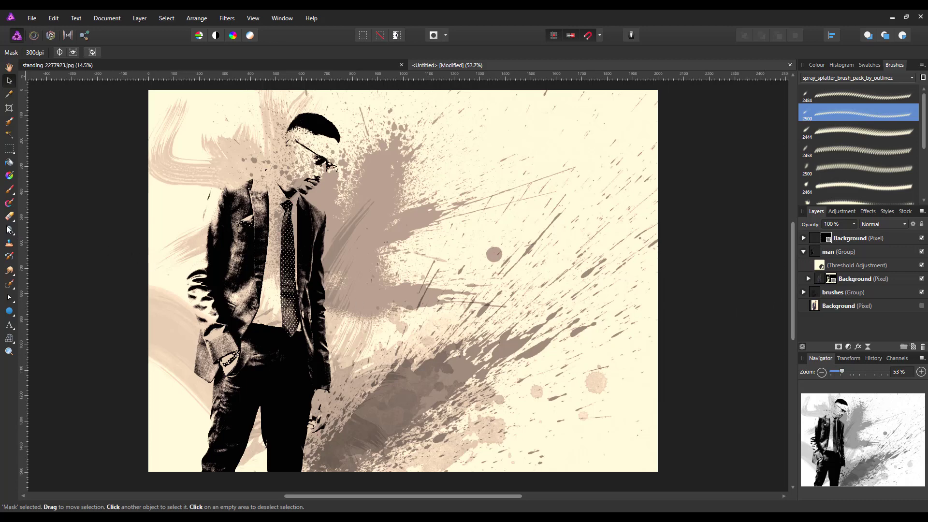
Ready the Paint Brush for the new mask with the light colour active and reduce its width to 256.9 px
{"action": "left_click", "coordinate": [8, 192]}
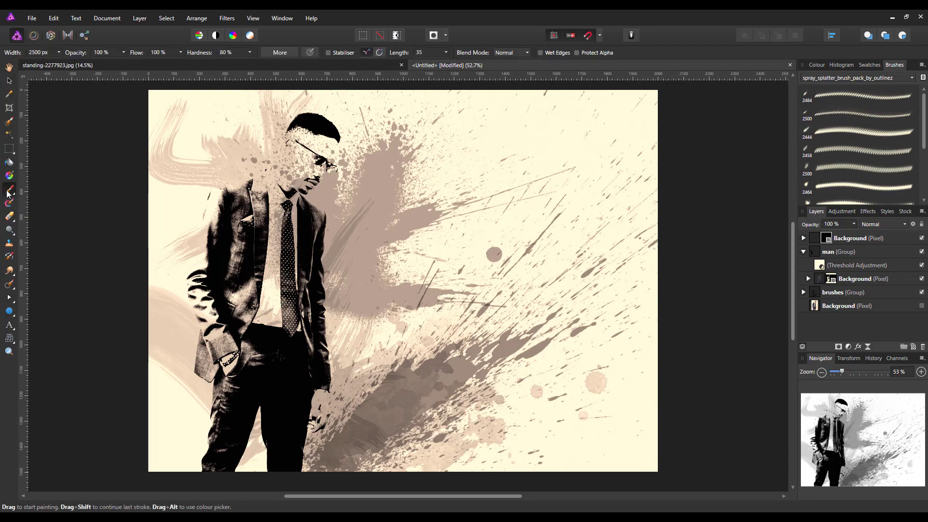
{"action": "left_click", "coordinate": [817, 66]}
{"action": "left_click", "coordinate": [819, 95]}
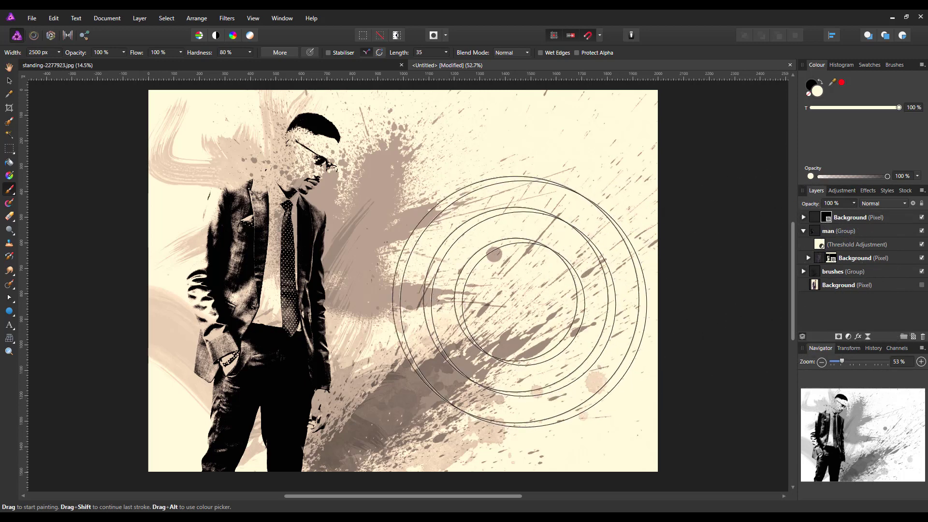
{"action": "key", "text": "["}
{"action": "key", "text": "["}
{"action": "key", "text": "["}
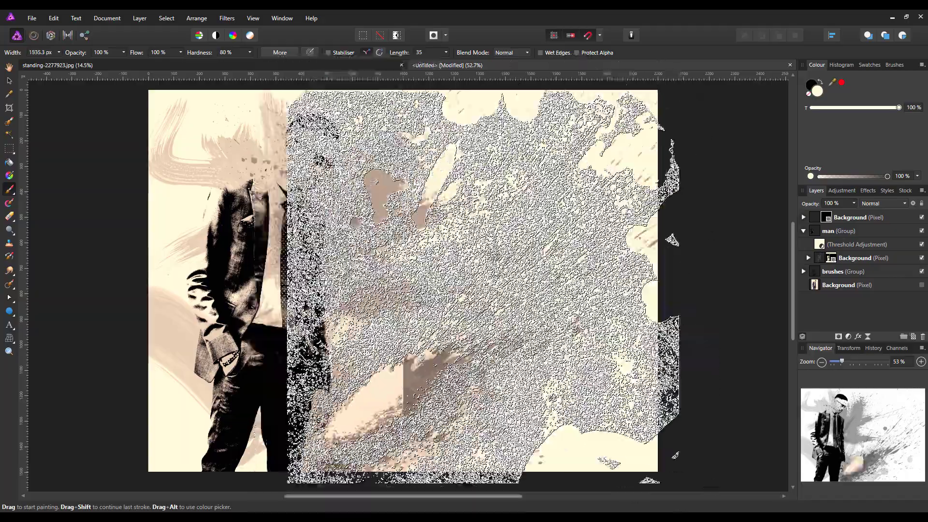
{"action": "key", "text": "["}
{"action": "key", "text": "["}
{"action": "key", "text": "["}
{"action": "key", "text": "["}
{"action": "key", "text": "["}
{"action": "key", "text": "["}
{"action": "key", "text": "["}
{"action": "key", "text": "["}
{"action": "key", "text": "["}
{"action": "key", "text": "["}
{"action": "key", "text": "["}
{"action": "key", "text": "["}
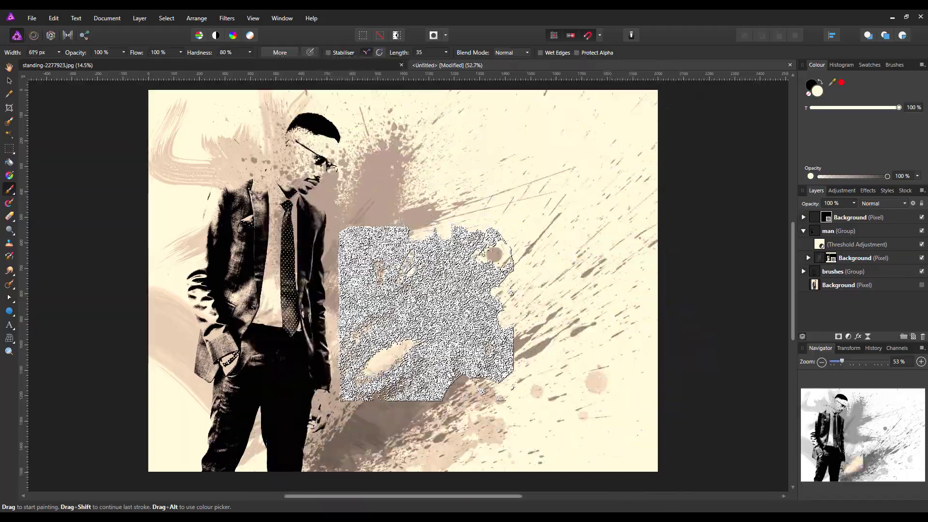
{"action": "key", "text": "bracketleft"}
{"action": "key", "text": "bracketleft"}
{"action": "key", "text": "bracketleft"}
{"action": "key", "text": "bracketleft"}
{"action": "key", "text": "bracketleft"}
{"action": "key", "text": "bracketleft"}
{"action": "key", "text": "bracketleft"}
{"action": "key", "text": "bracketleft"}
{"action": "key", "text": "bracketleft"}
{"action": "key", "text": "bracketleft"}
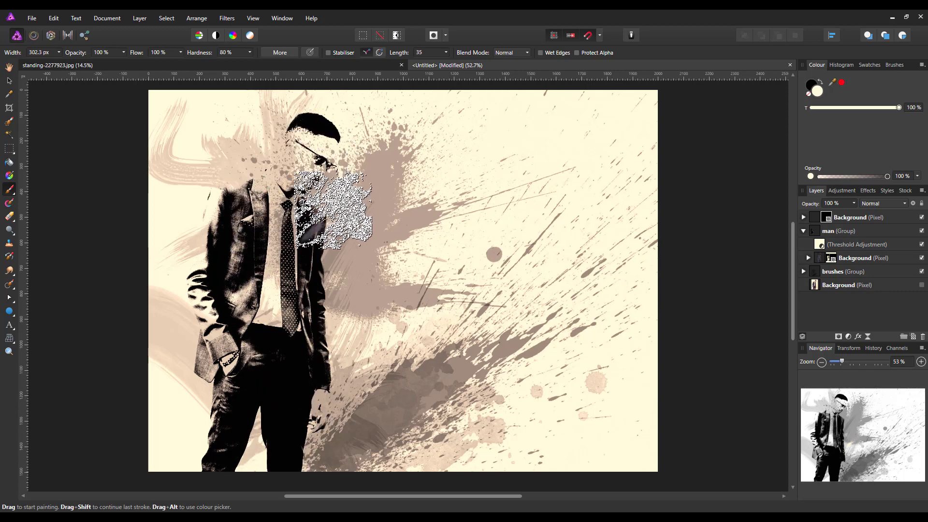
{"action": "key", "text": "bracketleft"}
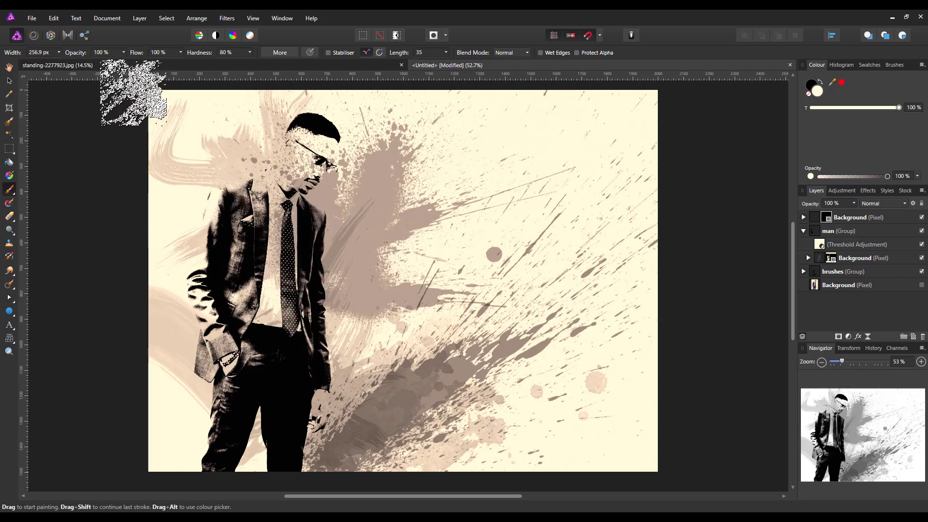
Set the brush opacity to 48% and hardness to 10%, and paint on the mask to partly reveal the colour face and suit
{"action": "left_click", "coordinate": [124, 53]}
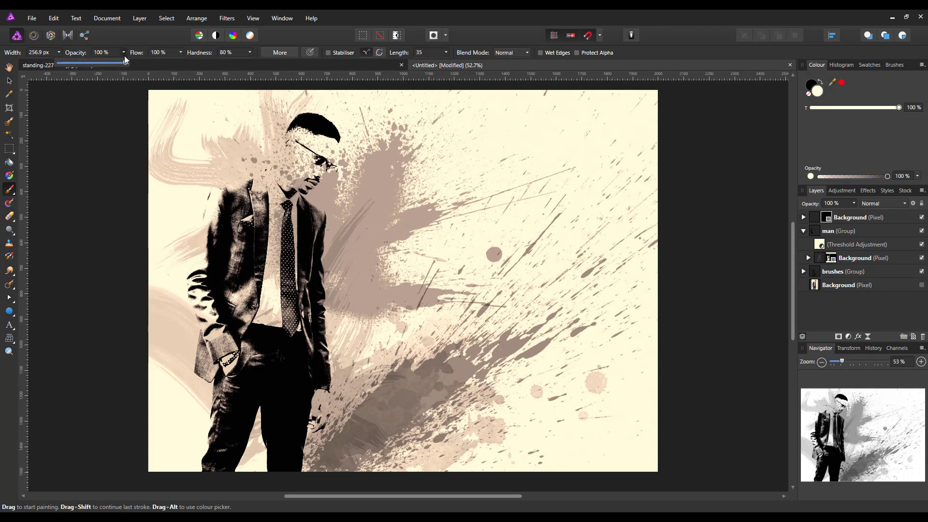
{"action": "left_click_drag", "start_coordinate": [125, 64], "coordinate": [91, 66]}
{"action": "left_click", "coordinate": [250, 52]}
{"action": "left_click_drag", "start_coordinate": [249, 63], "coordinate": [205, 64]}
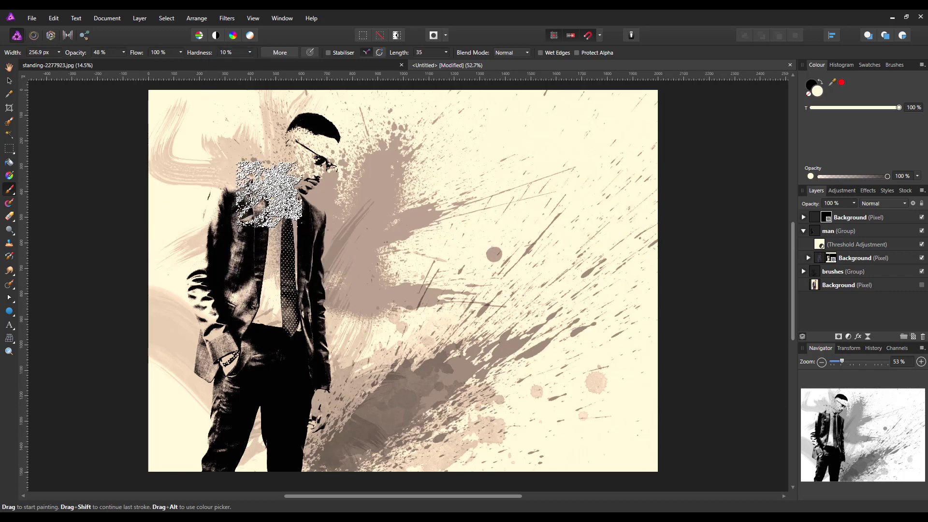
{"action": "left_click", "coordinate": [294, 154]}
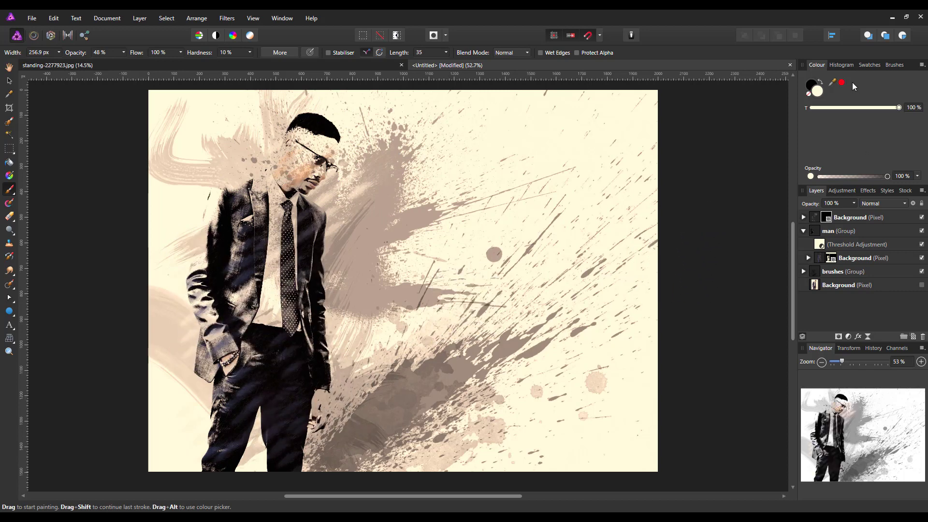
Switch to the Splatter Brushes 10 set and pick the dense, rounded 2500 px splatter brush
{"action": "left_click", "coordinate": [894, 65]}
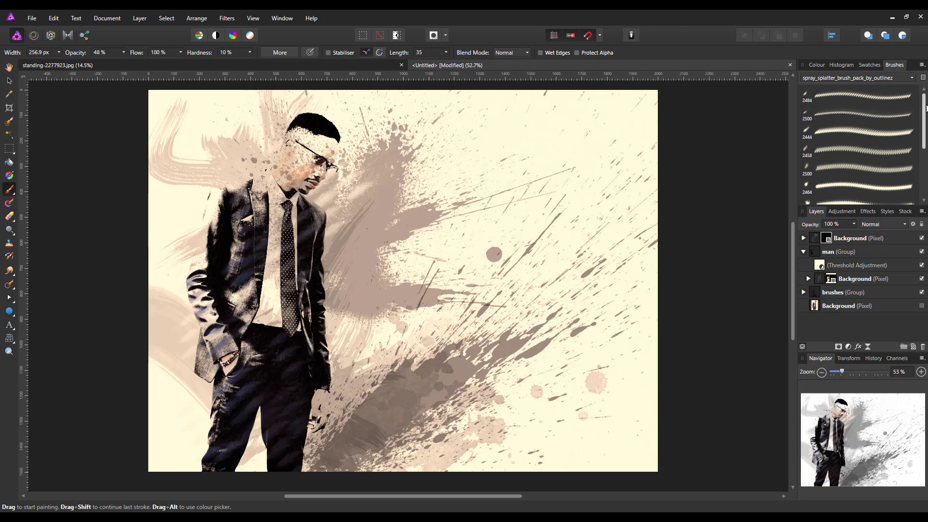
{"action": "left_click", "coordinate": [911, 77]}
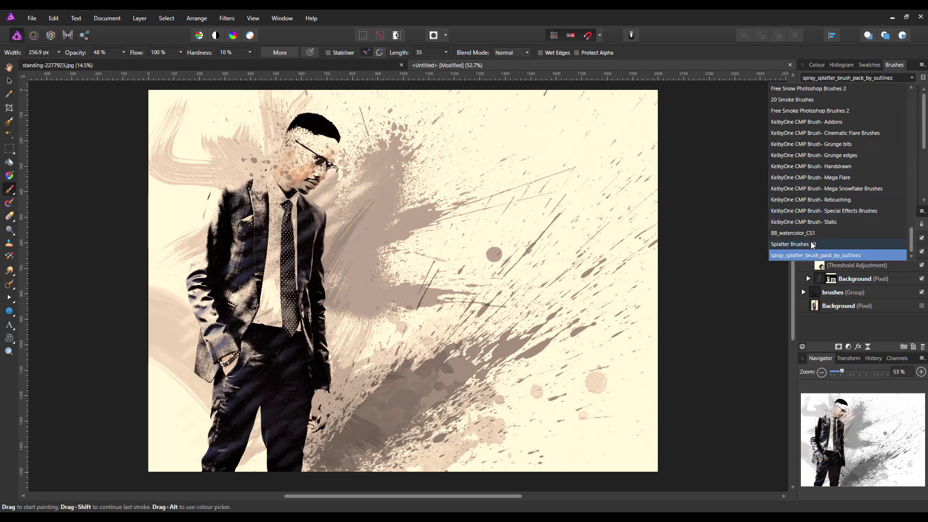
{"action": "left_click", "coordinate": [790, 245]}
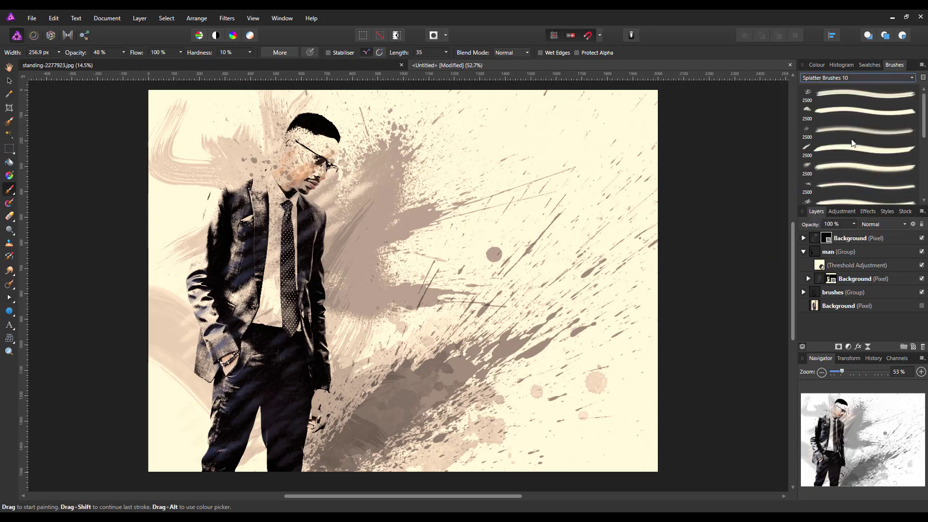
{"action": "left_click", "coordinate": [838, 128]}
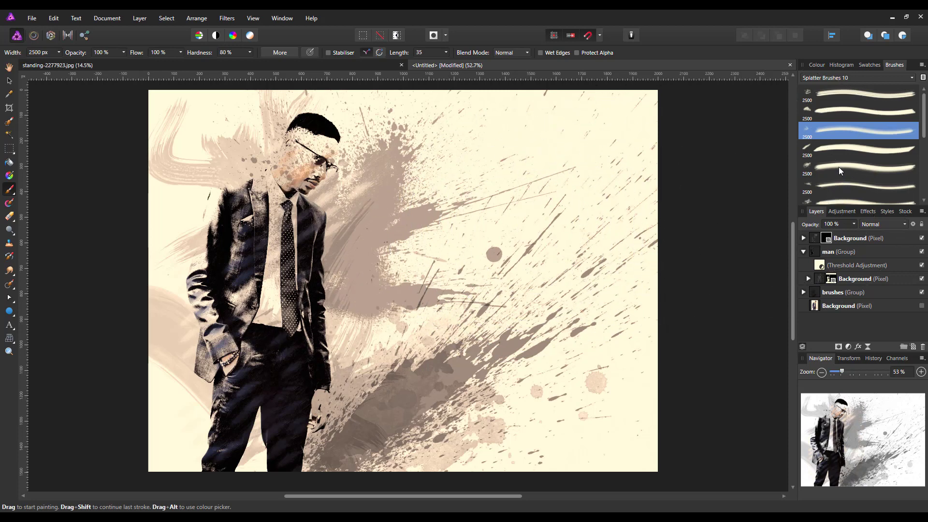
{"action": "scroll", "coordinate": [909, 170], "scroll_direction": "down", "scroll_amount": 3}
{"action": "scroll", "coordinate": [908, 170], "scroll_direction": "down", "scroll_amount": 1}
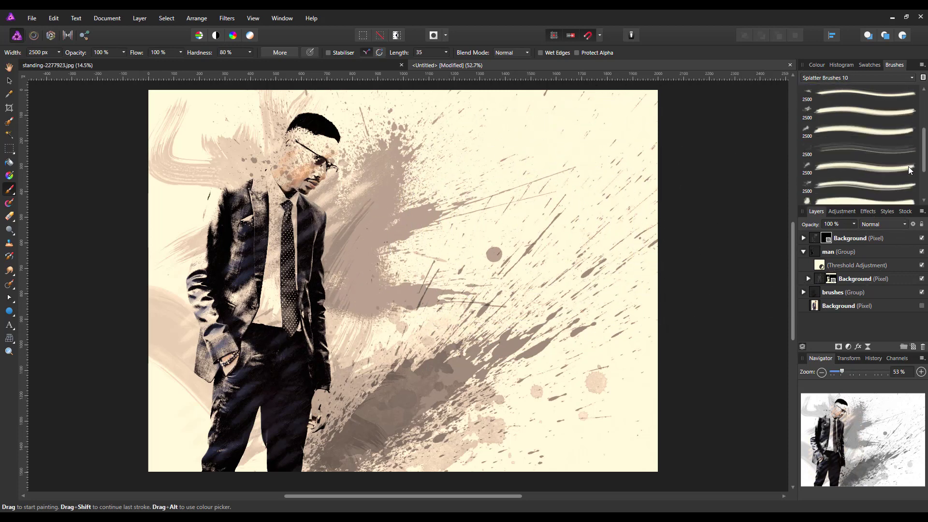
{"action": "left_click", "coordinate": [845, 187]}
{"action": "scroll", "coordinate": [841, 199], "scroll_direction": "down", "scroll_amount": 3}
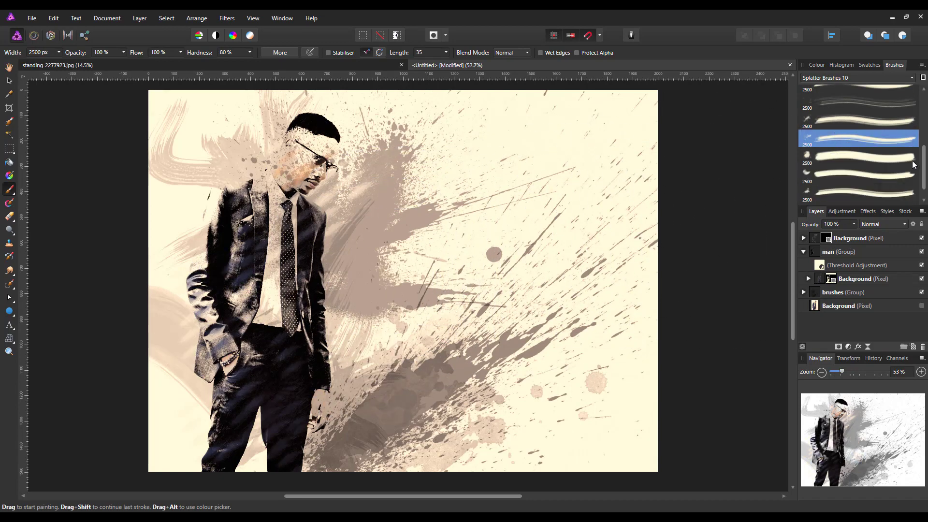
{"action": "left_click", "coordinate": [824, 139]}
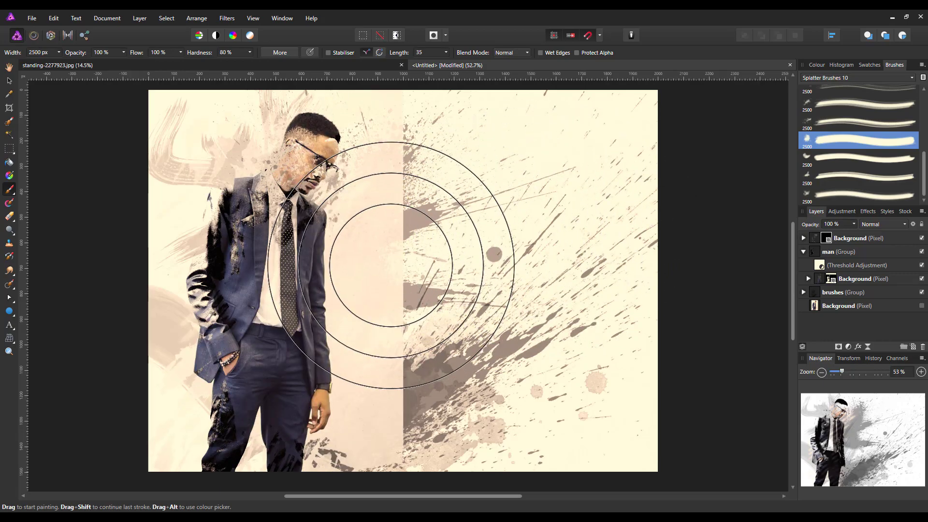
Reduce the selected splatter brush's width to 256.9 px
{"action": "key", "text": "["}
{"action": "key", "text": "["}
{"action": "key", "text": "["}
{"action": "key", "text": "["}
{"action": "key", "text": "["}
{"action": "key", "text": "["}
{"action": "key", "text": "["}
{"action": "key", "text": "["}
{"action": "key", "text": "["}
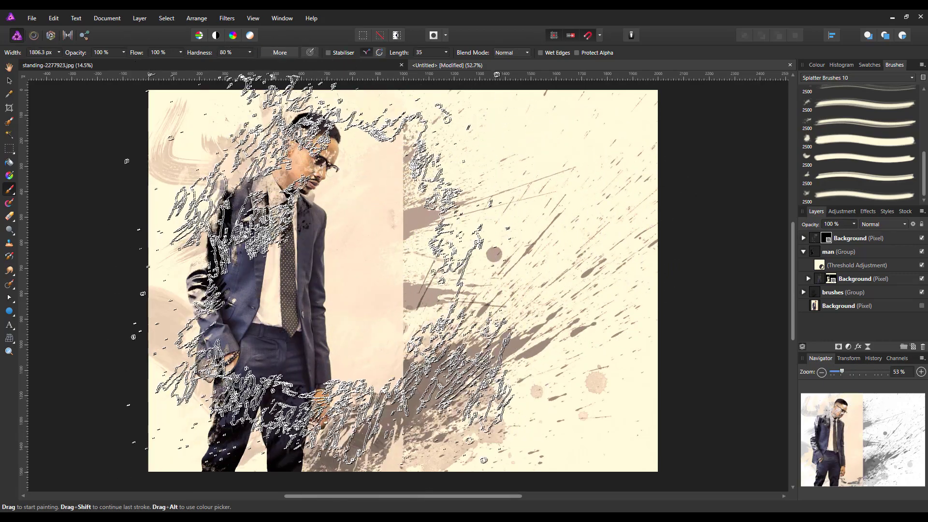
{"action": "key", "text": "["}
{"action": "key", "text": "["}
{"action": "key", "text": "["}
{"action": "key", "text": "["}
{"action": "key", "text": "["}
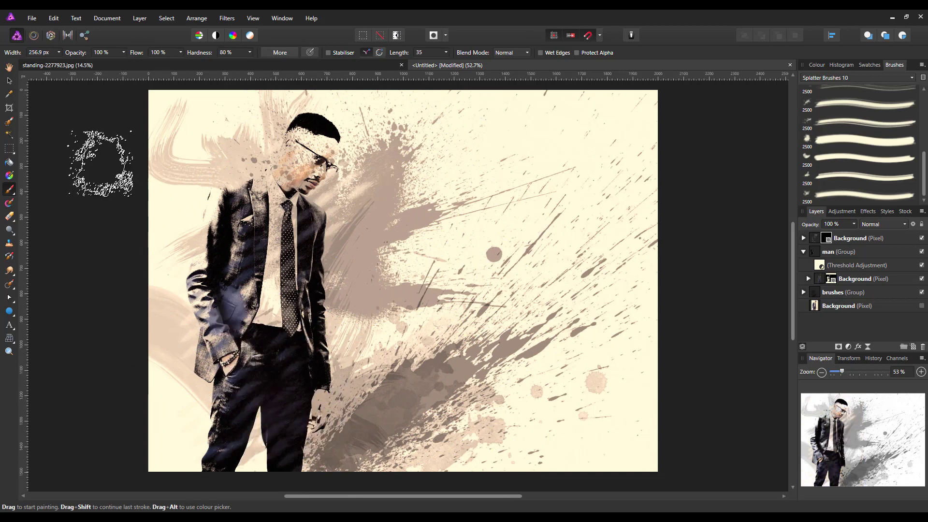
Set the brush opacity to 32% and hardness to 16%, and paint on the mask to reveal more colour across the man's face, suit and legs
{"action": "left_click", "coordinate": [123, 52]}
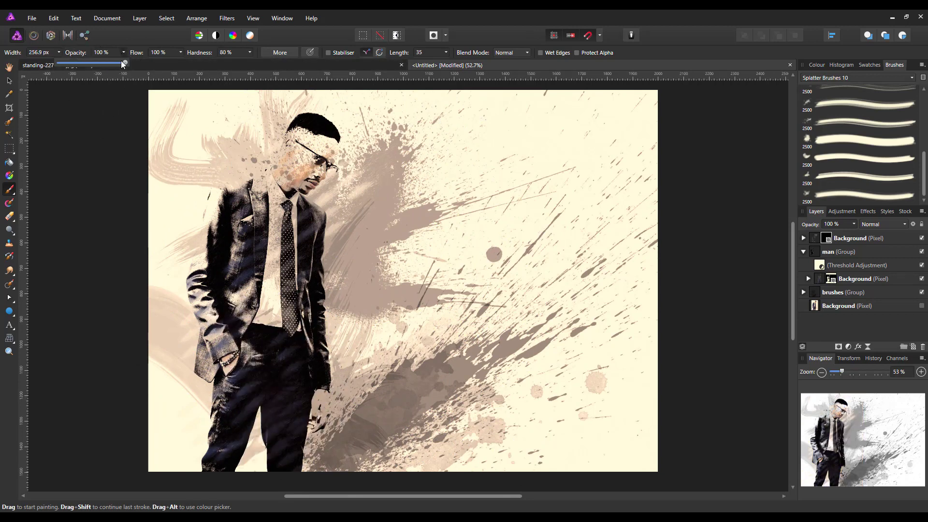
{"action": "left_click_drag", "start_coordinate": [123, 63], "coordinate": [110, 61]}
{"action": "left_click", "coordinate": [249, 52]}
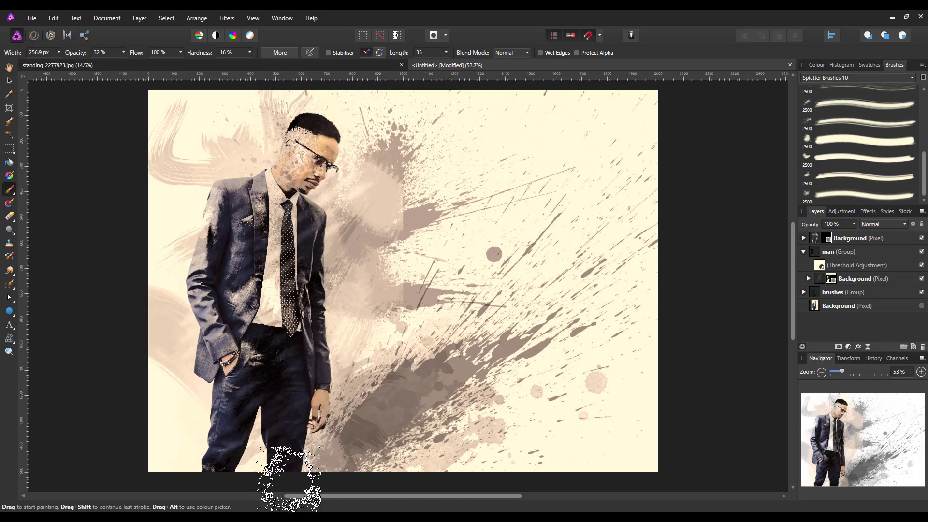
{"action": "left_click", "coordinate": [288, 478]}
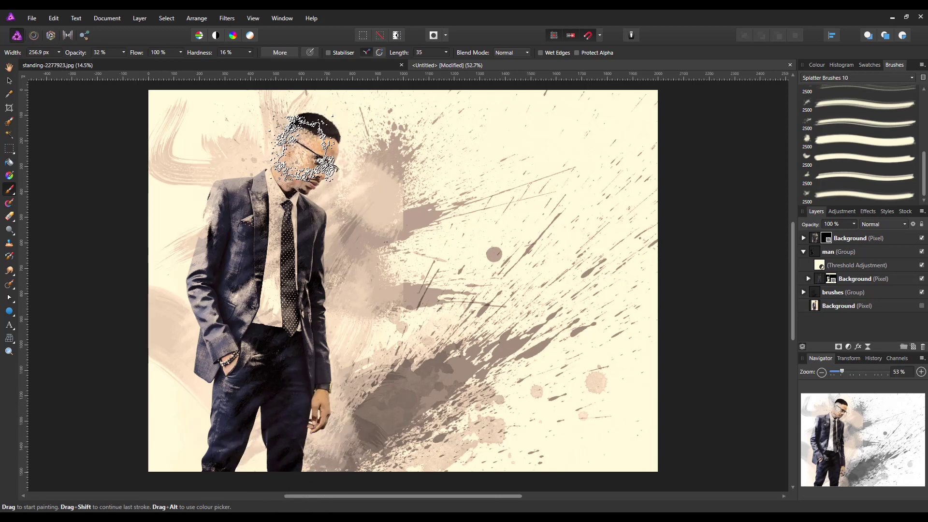
{"action": "left_click", "coordinate": [339, 422]}
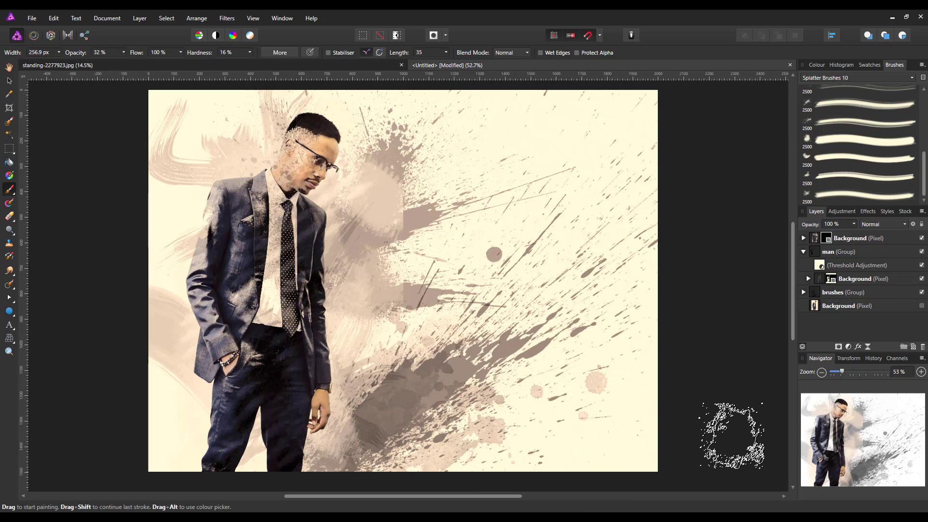
{"action": "left_click", "coordinate": [8, 83]}
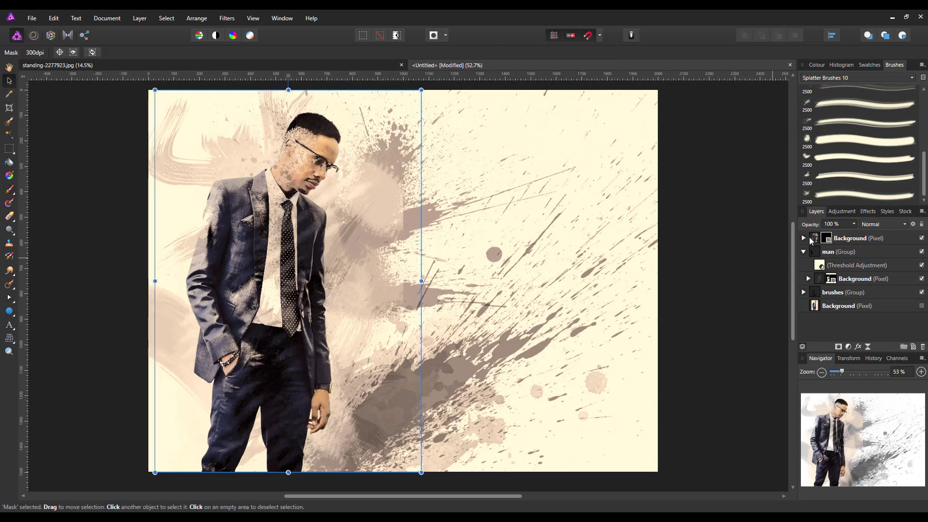
Add a Gradient Map adjustment above the colour photo's Background layer and set its opacity to 47%
{"action": "left_click", "coordinate": [816, 238]}
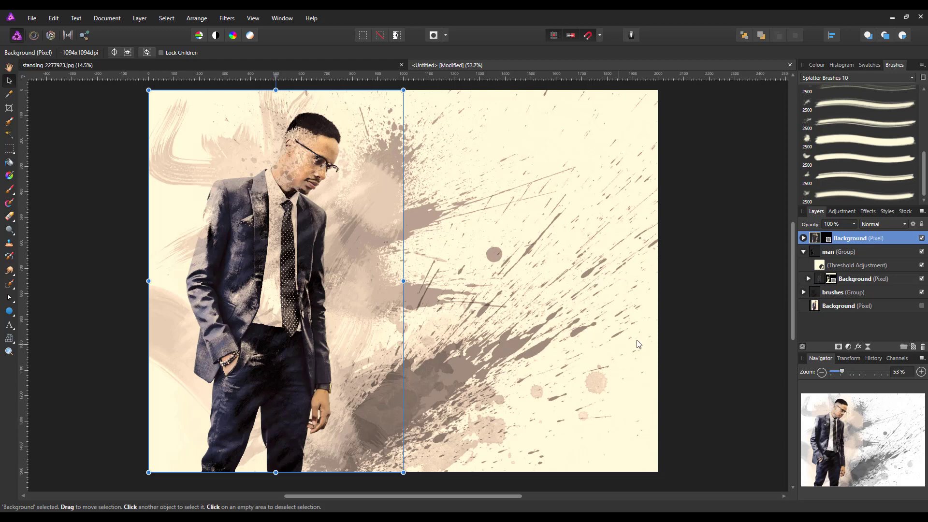
{"action": "left_click", "coordinate": [803, 293]}
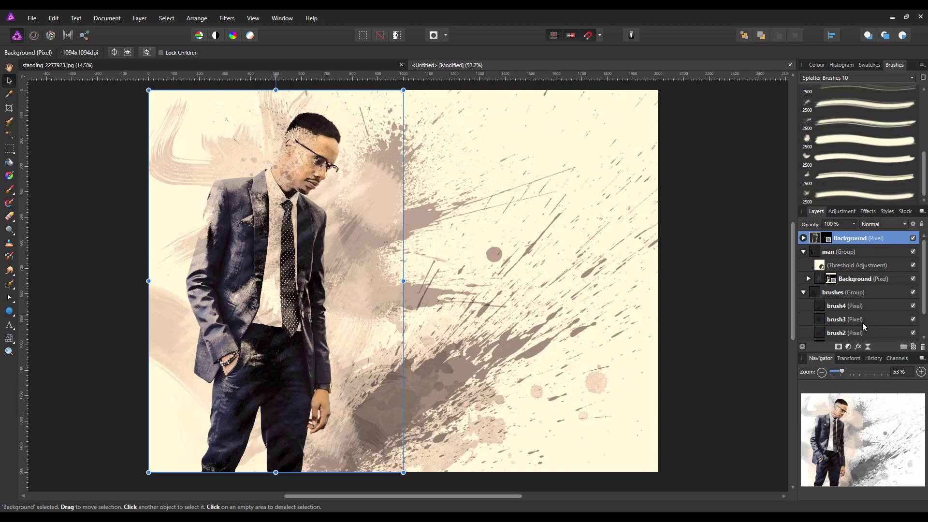
{"action": "left_click", "coordinate": [803, 292]}
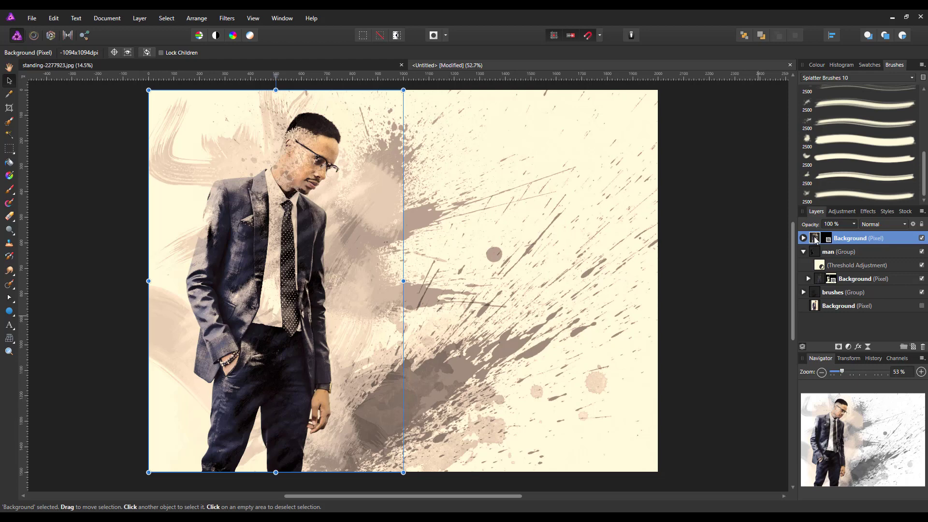
{"action": "left_click", "coordinate": [849, 347]}
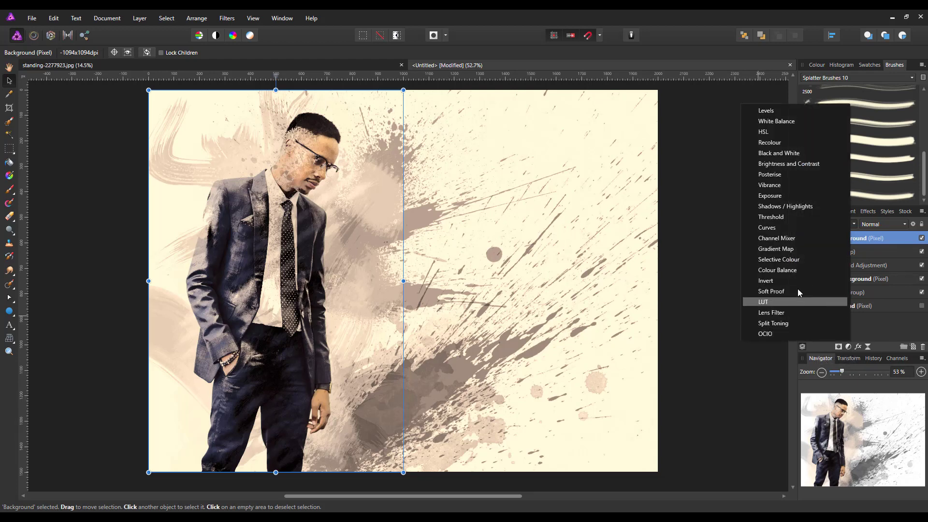
{"action": "left_click", "coordinate": [779, 253]}
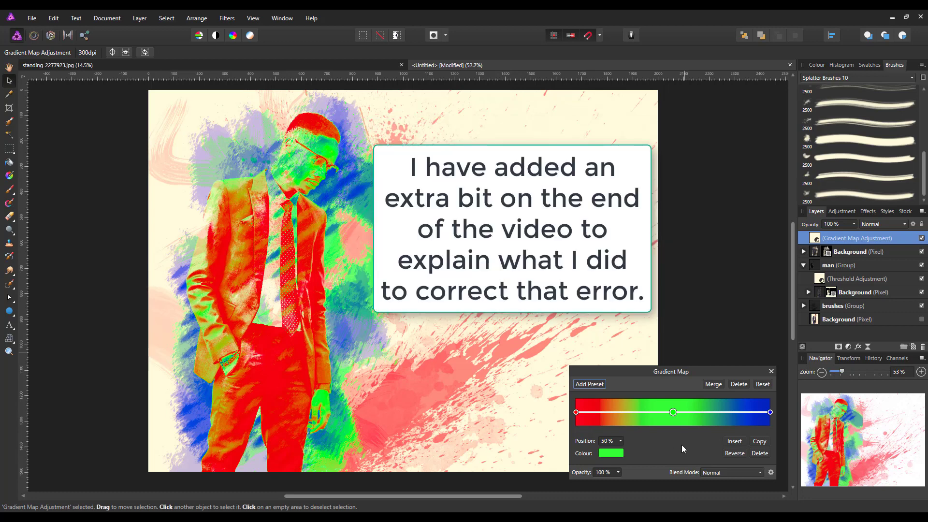
{"action": "left_click", "coordinate": [771, 373]}
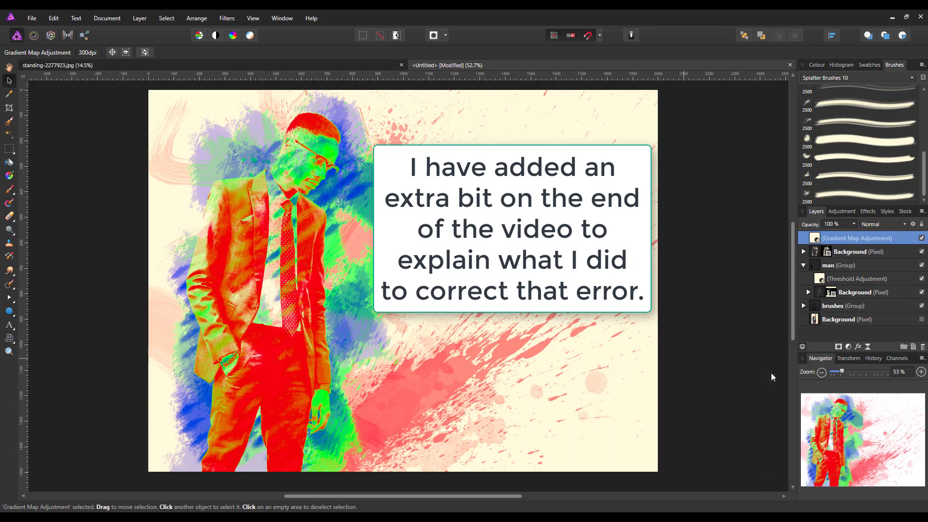
{"action": "left_click", "coordinate": [854, 224]}
{"action": "left_click_drag", "start_coordinate": [856, 233], "coordinate": [815, 239]}
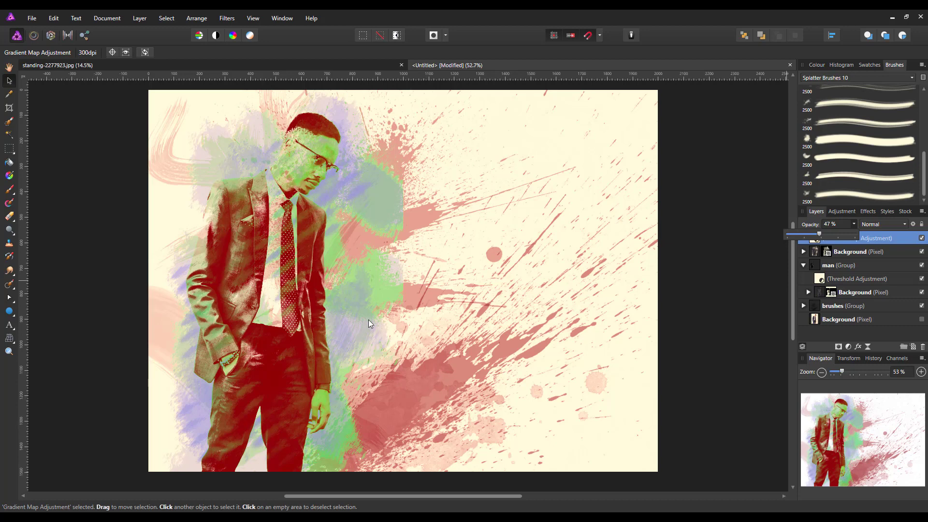
With brush hardness 0%, paint the Background layer's mask black to soften the hard edge beside the man and cream to reveal more colour behind him
{"action": "left_click", "coordinate": [804, 252]}
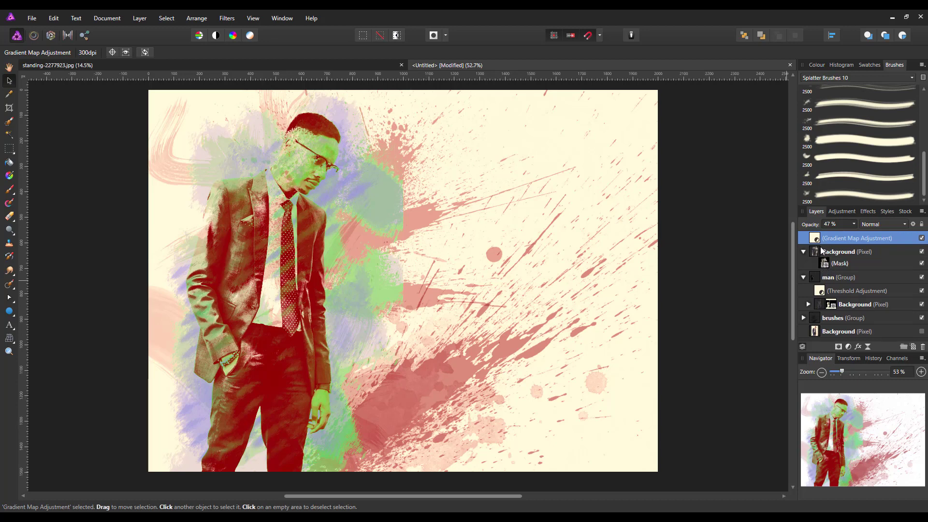
{"action": "left_click", "coordinate": [825, 263]}
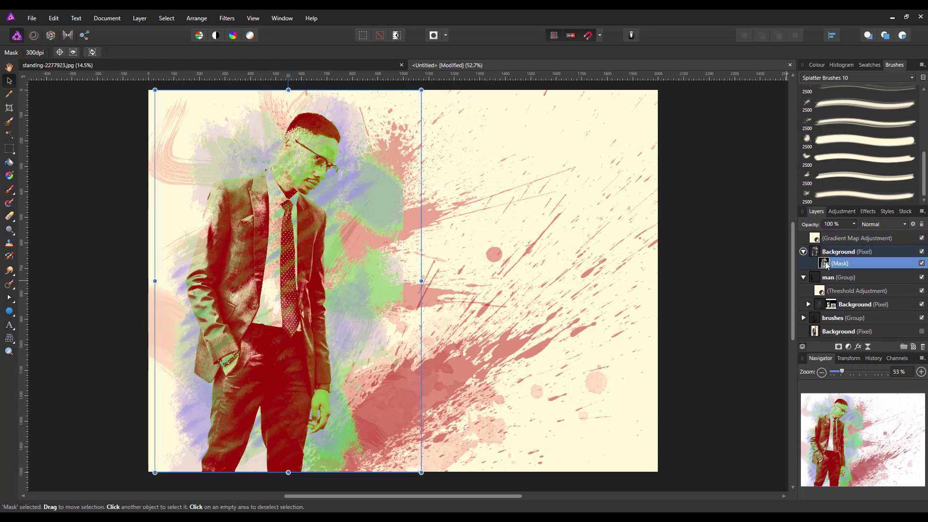
{"action": "left_click", "coordinate": [12, 190]}
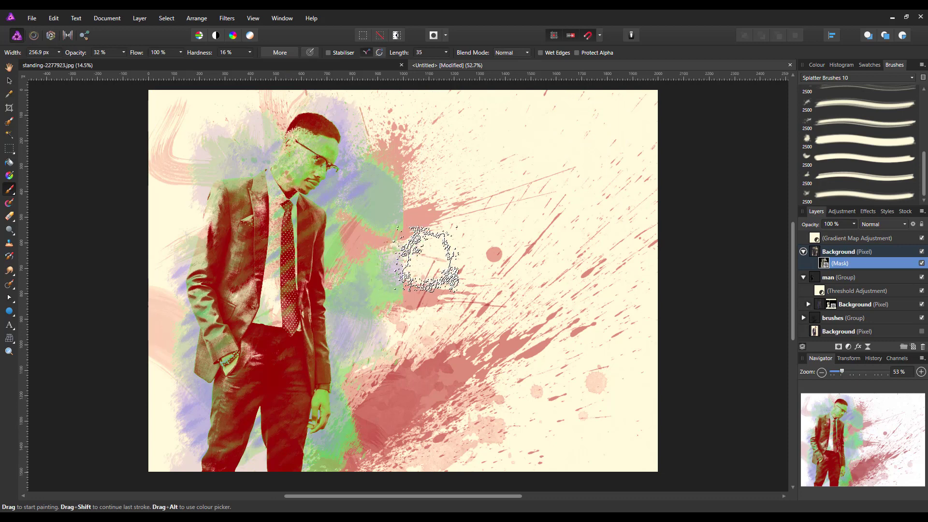
{"action": "left_click", "coordinate": [815, 66]}
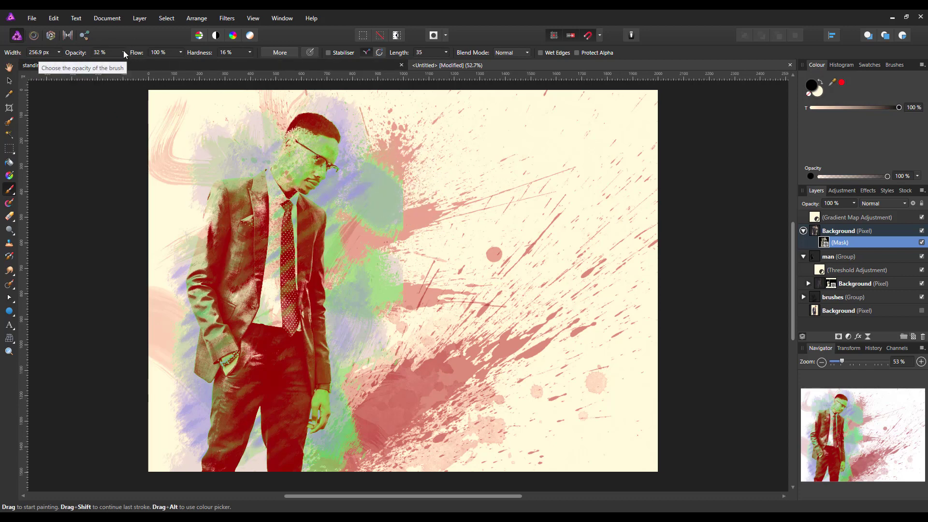
{"action": "left_click", "coordinate": [251, 51]}
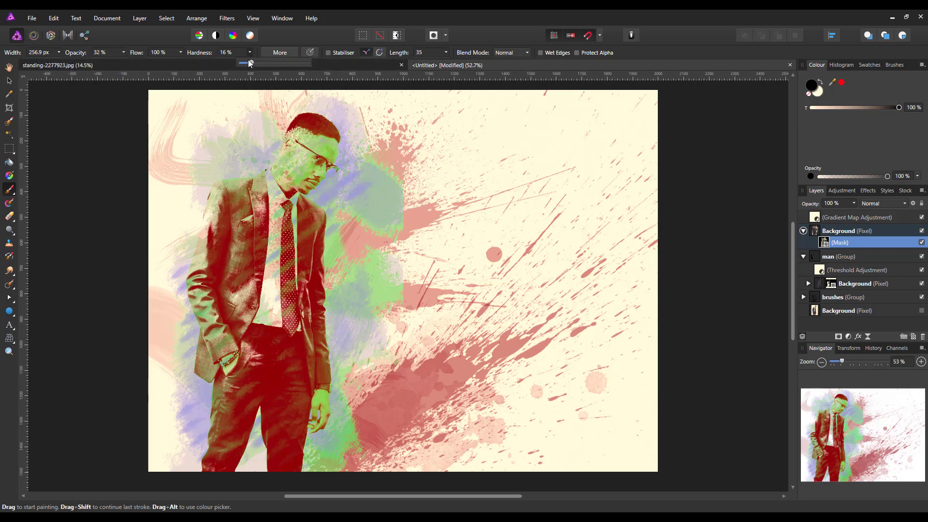
{"action": "left_click_drag", "start_coordinate": [251, 63], "coordinate": [248, 63]}
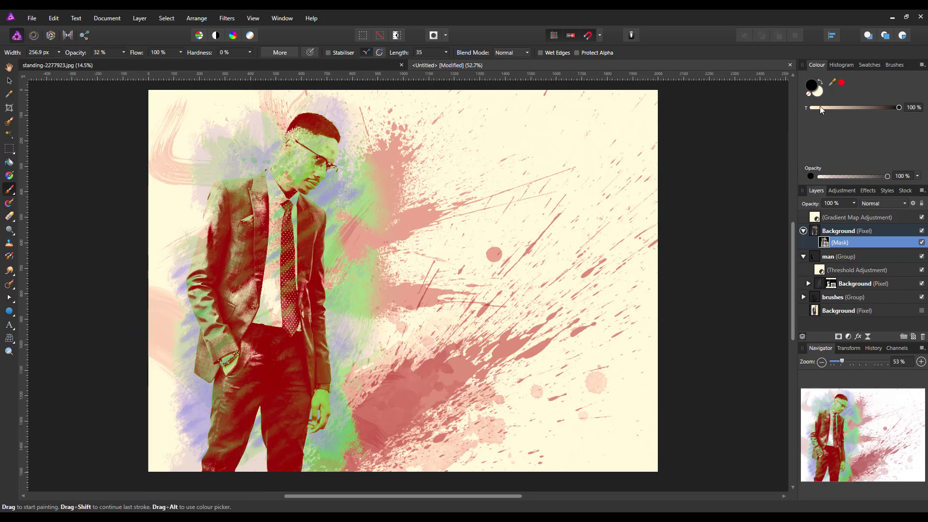
{"action": "left_click", "coordinate": [818, 93]}
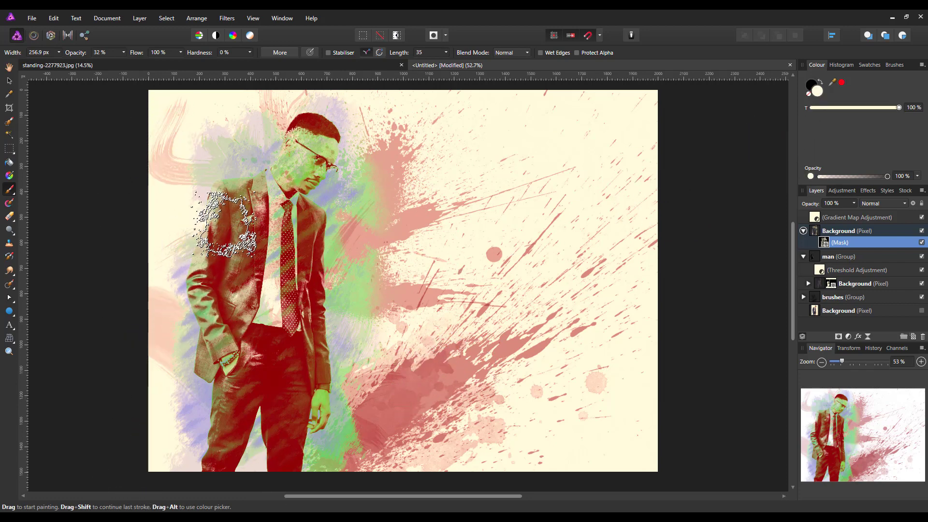
{"action": "mouse_move", "coordinate": [223, 220]}
{"action": "left_mouse_down"}
{"action": "mouse_move", "coordinate": [224, 211]}
{"action": "mouse_move", "coordinate": [220, 257]}
{"action": "left_mouse_up"}
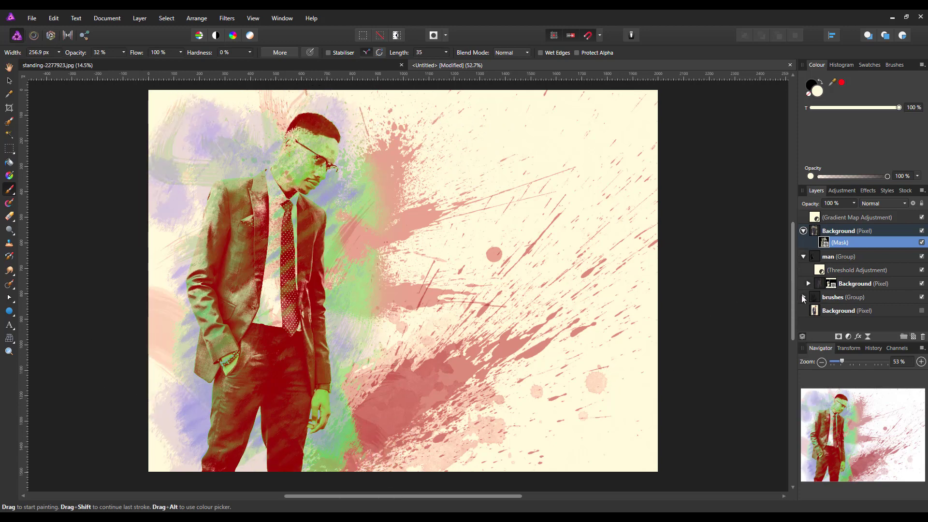
On the brush3 layer in the brushes group, enlarge the black splatter brush to 1374.6 px and stamp it over the splatter area beside the man
{"action": "left_click", "coordinate": [803, 297]}
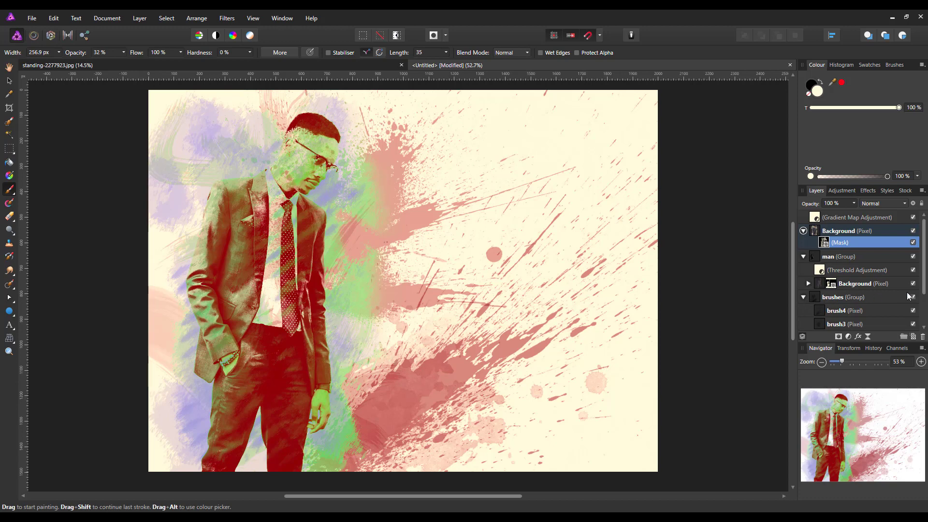
{"action": "left_click_drag", "start_coordinate": [924, 280], "coordinate": [925, 303]}
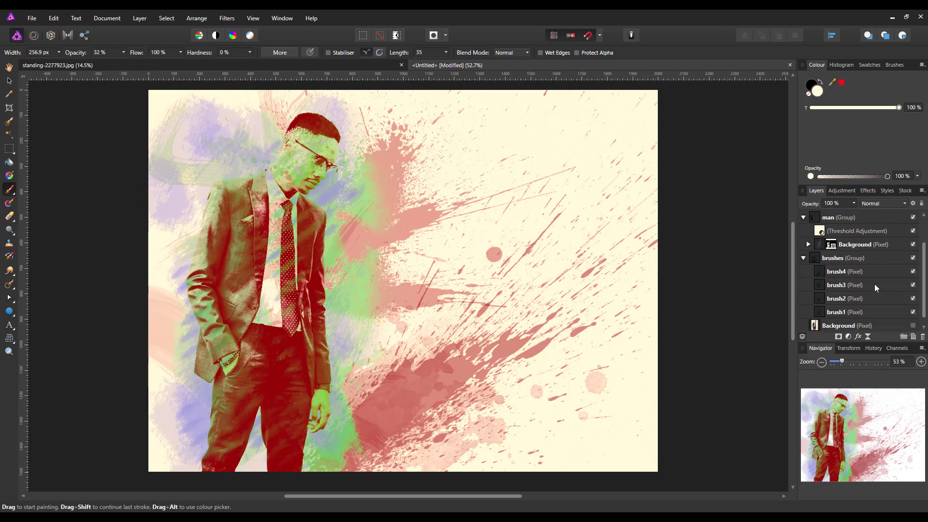
{"action": "left_click", "coordinate": [860, 285]}
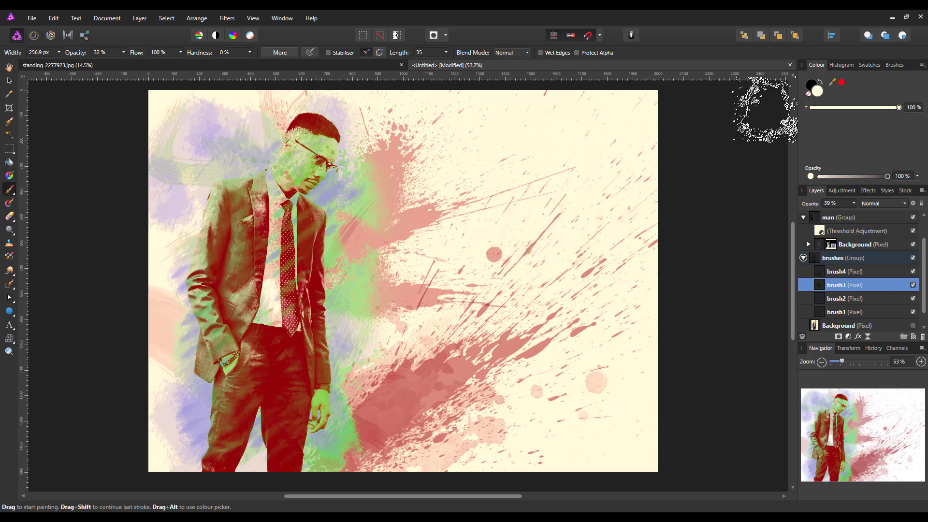
{"action": "left_click", "coordinate": [811, 88]}
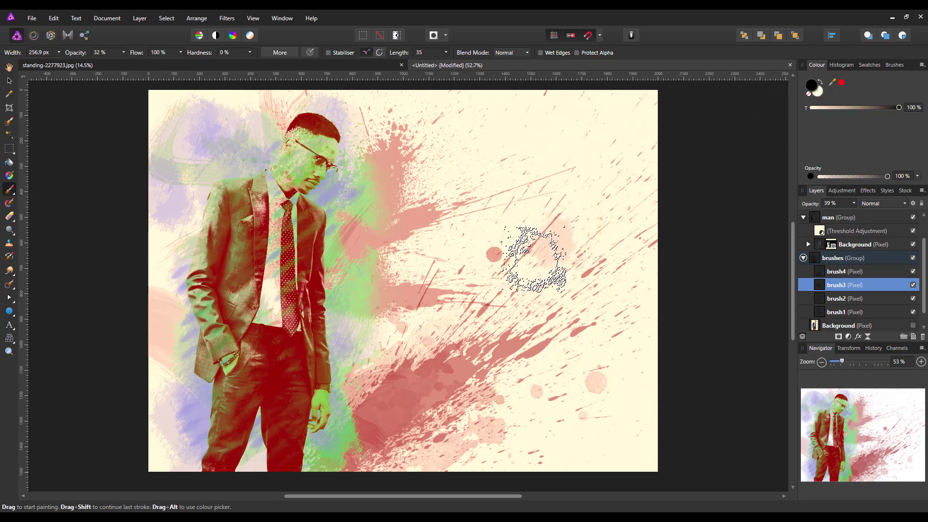
{"action": "left_click_drag", "start_coordinate": [534, 259], "coordinate": [521, 261]}
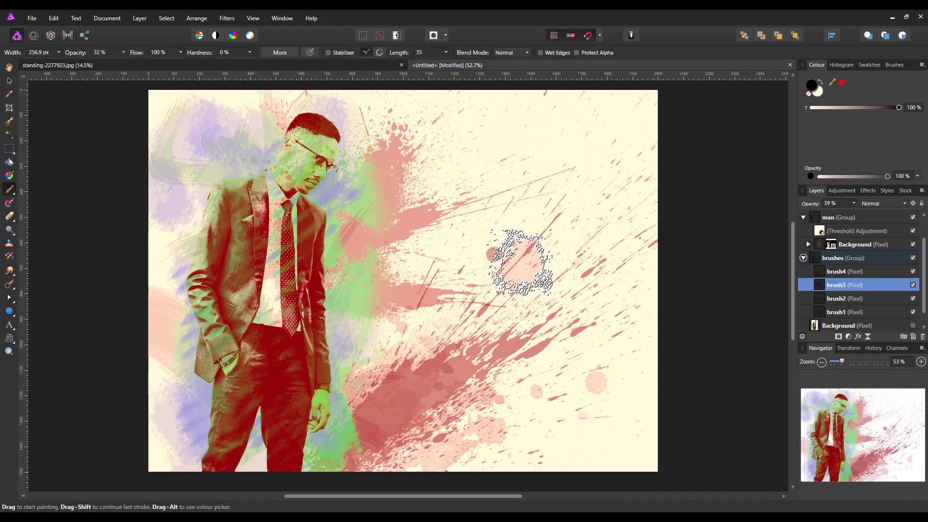
{"action": "key", "text": "bracketright"}
{"action": "key", "text": "bracketright"}
{"action": "key", "text": "bracketright"}
{"action": "key", "text": "bracketright"}
{"action": "key", "text": "bracketright"}
{"action": "key", "text": "bracketright"}
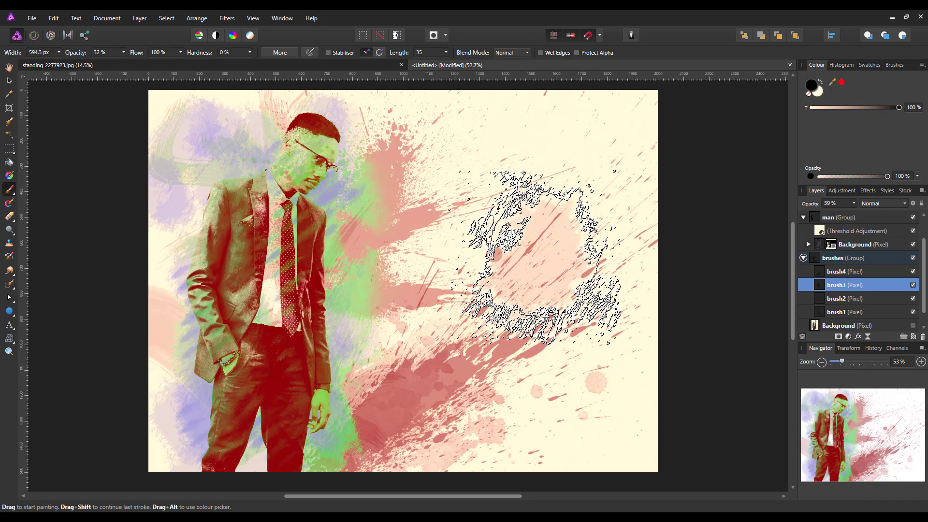
{"action": "key", "text": "bracketright"}
{"action": "key", "text": "bracketright"}
{"action": "key", "text": "bracketright"}
{"action": "key", "text": "bracketright"}
{"action": "key", "text": "bracketright"}
{"action": "key", "text": "bracketright"}
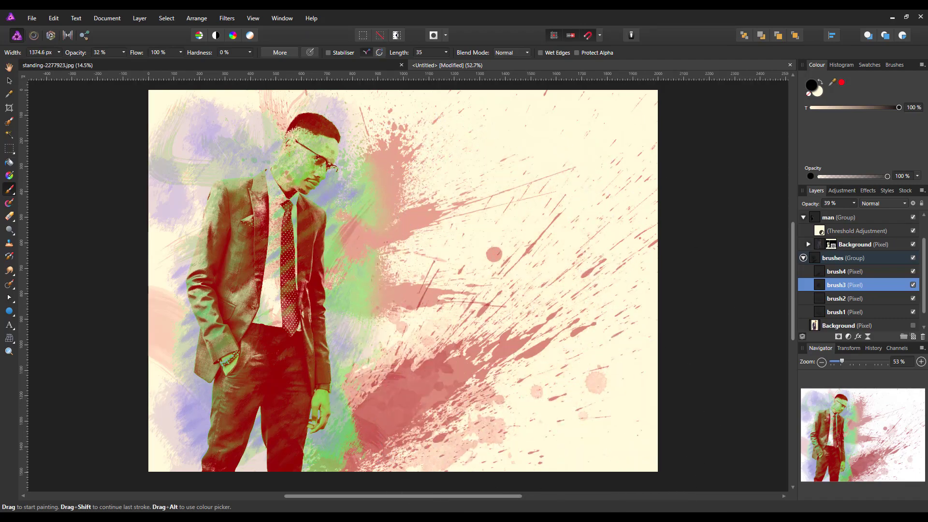
{"action": "left_click", "coordinate": [488, 296]}
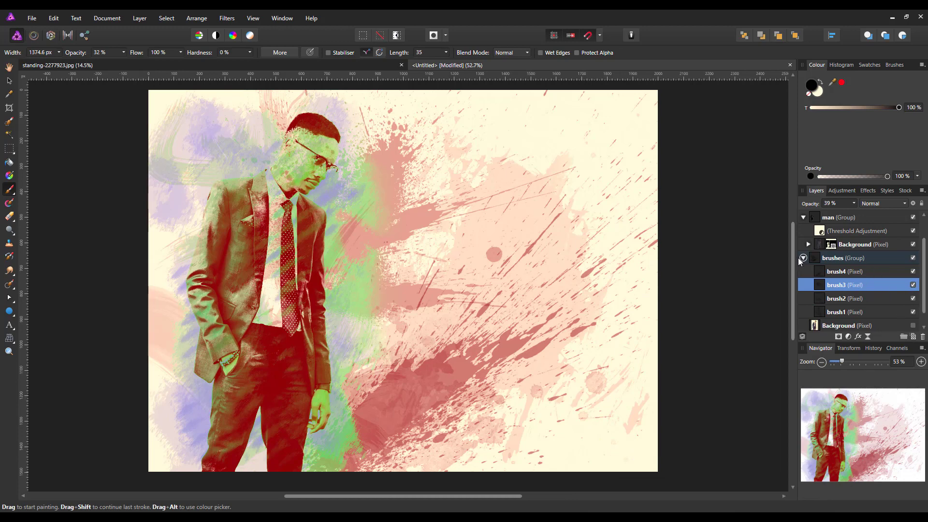
{"action": "left_click", "coordinate": [800, 257]}
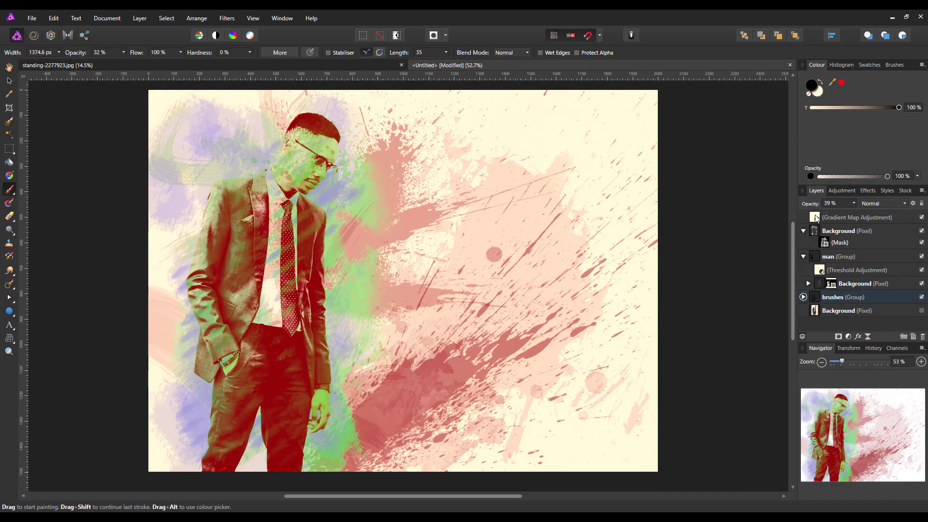
Above the Gradient Map adjustment, add 51.3 pt Arial art text beside the man reading "A man of the world" on three lines
{"action": "left_click", "coordinate": [865, 217]}
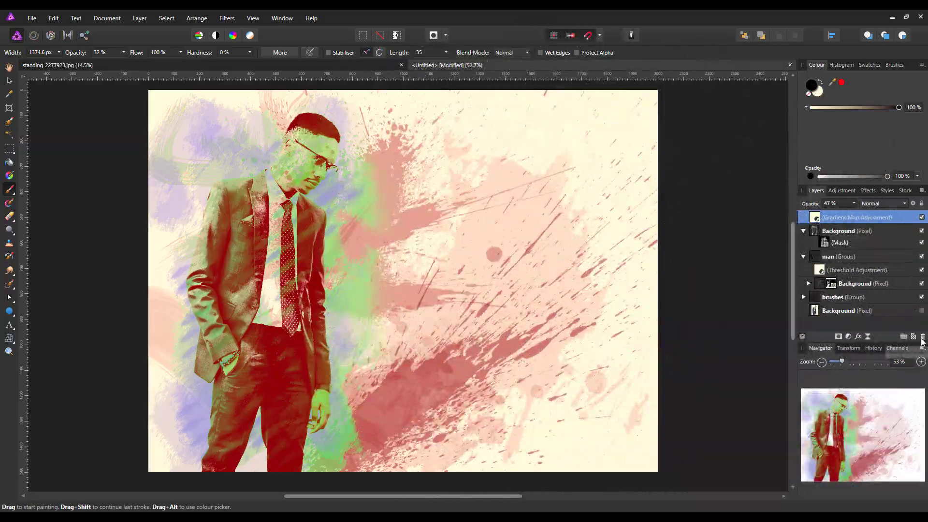
{"action": "left_click", "coordinate": [9, 83]}
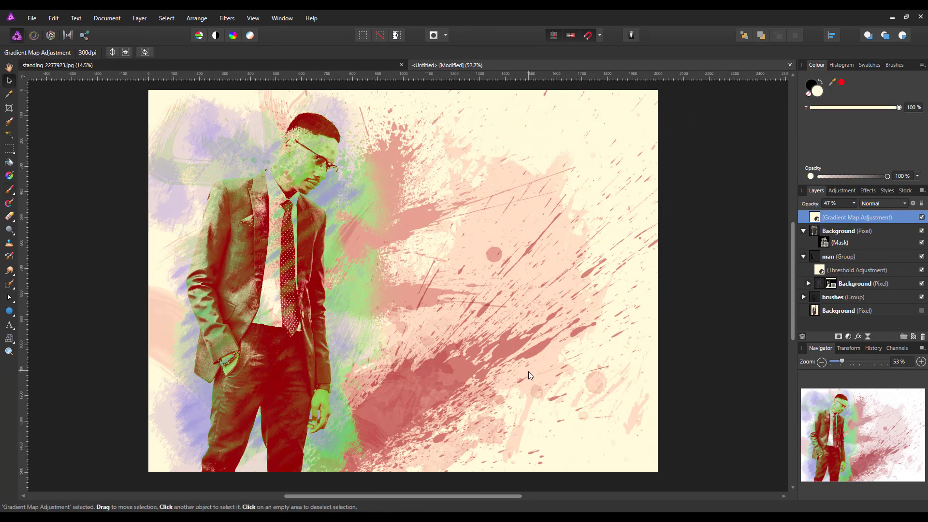
{"action": "left_click", "coordinate": [9, 327]}
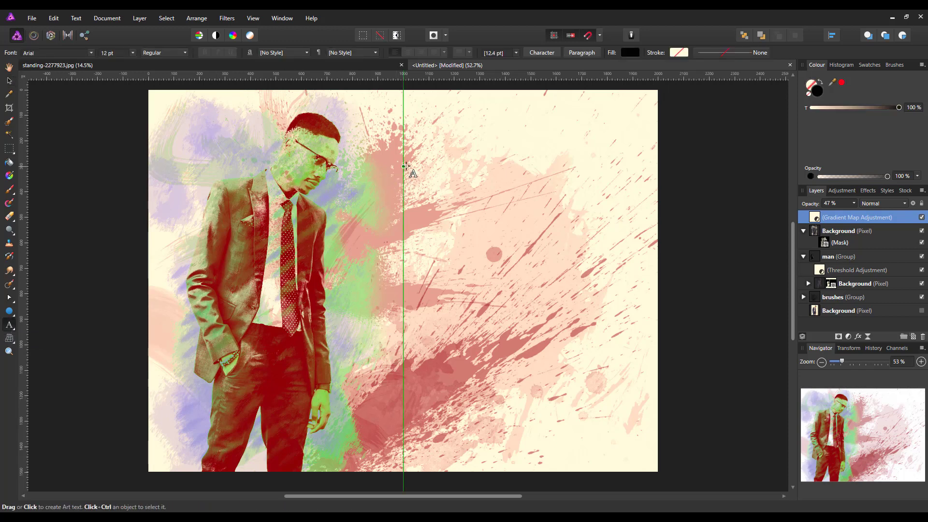
{"action": "left_click_drag", "start_coordinate": [404, 166], "coordinate": [434, 216]}
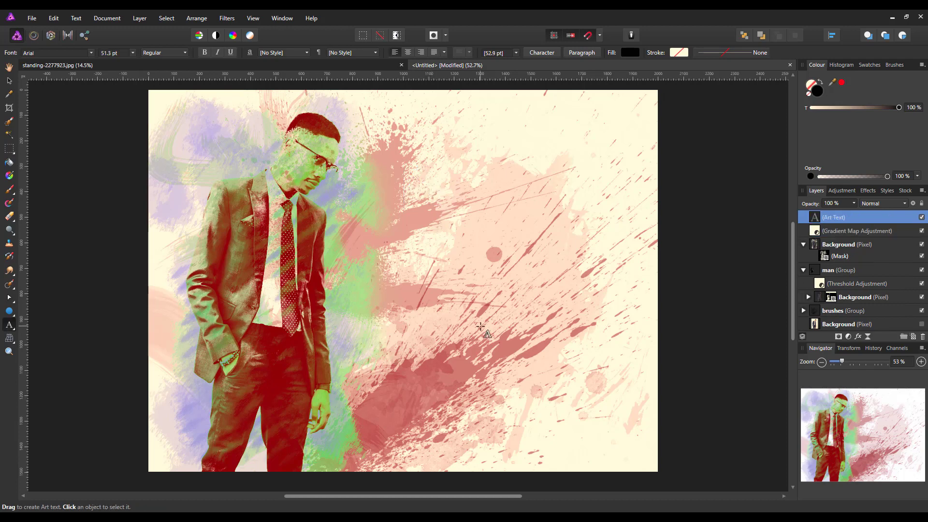
{"action": "type", "text": "A"}
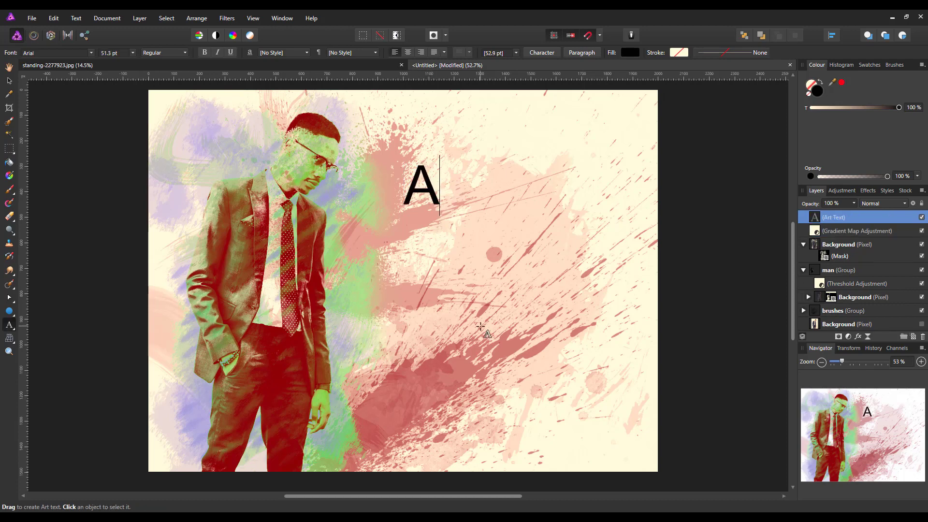
{"action": "type", "text": " man"}
{"action": "key", "text": "Return"}
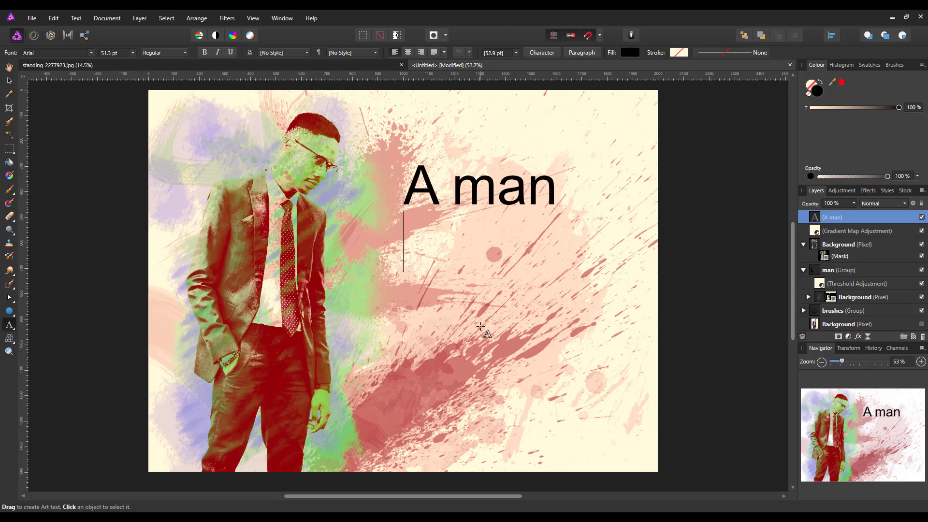
{"action": "type", "text": "of the"}
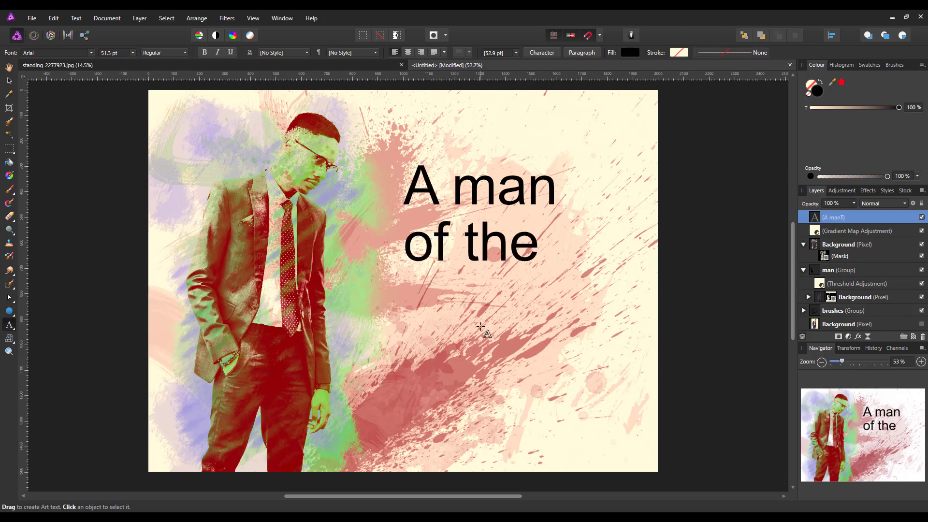
{"action": "type", "text": " world"}
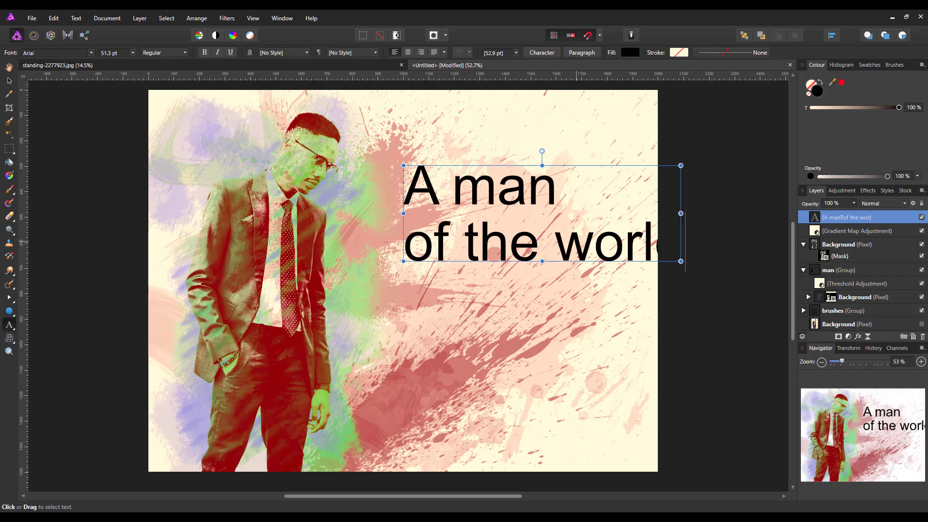
{"action": "left_click_drag", "start_coordinate": [681, 261], "coordinate": [557, 242]}
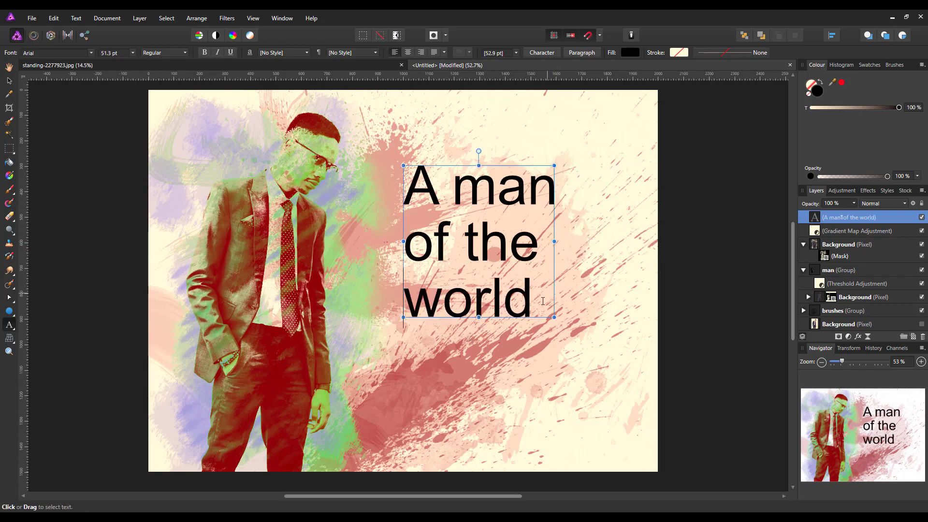
Enlarge the "A man of the world" title text to 75.1 pt and change its font to Baratta
{"action": "left_click_drag", "start_coordinate": [554, 318], "coordinate": [403, 222]}
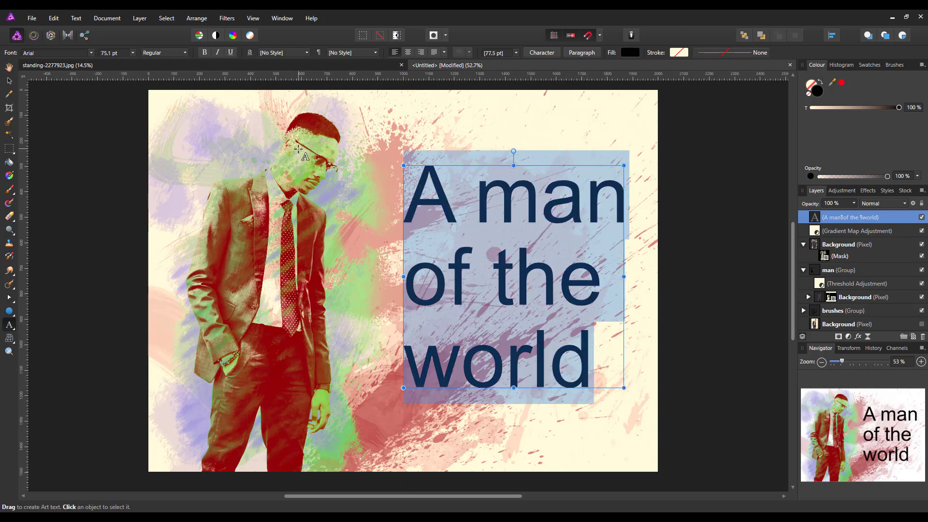
{"action": "left_click", "coordinate": [90, 53]}
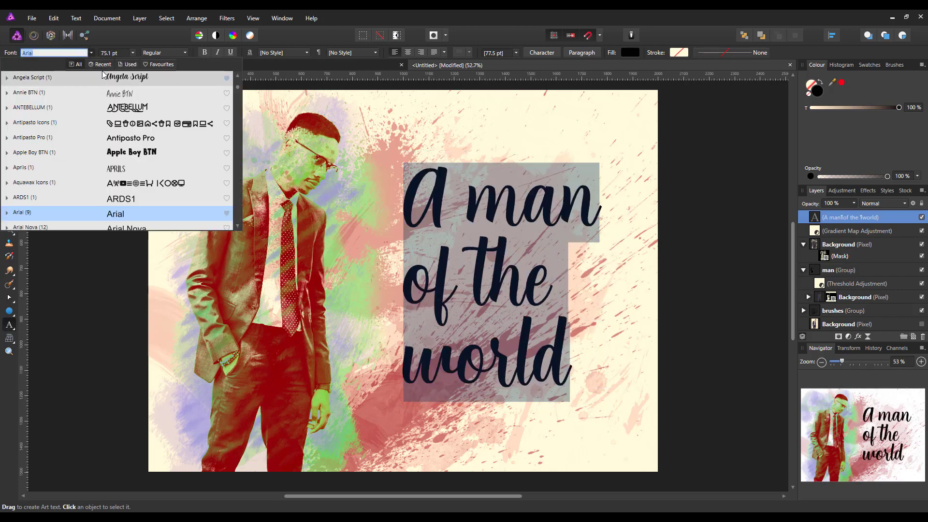
{"action": "left_click", "coordinate": [100, 64]}
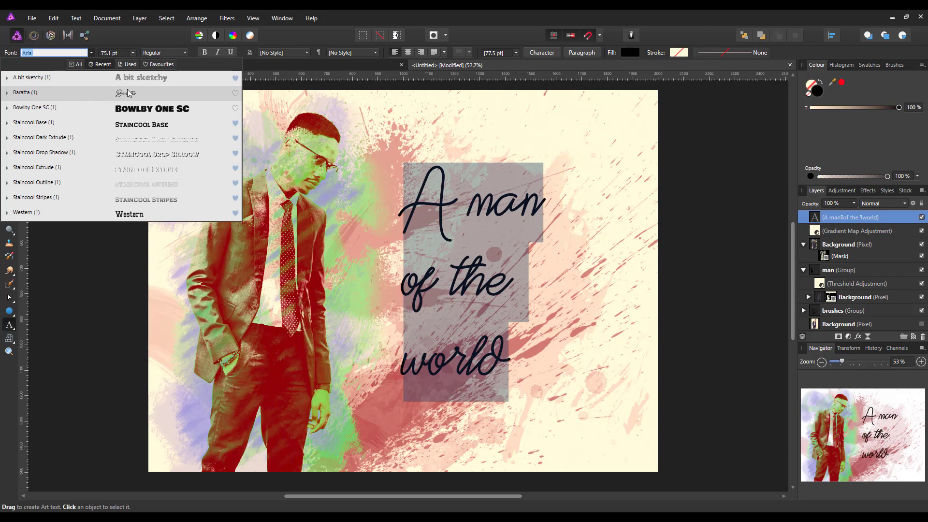
{"action": "left_click", "coordinate": [128, 93]}
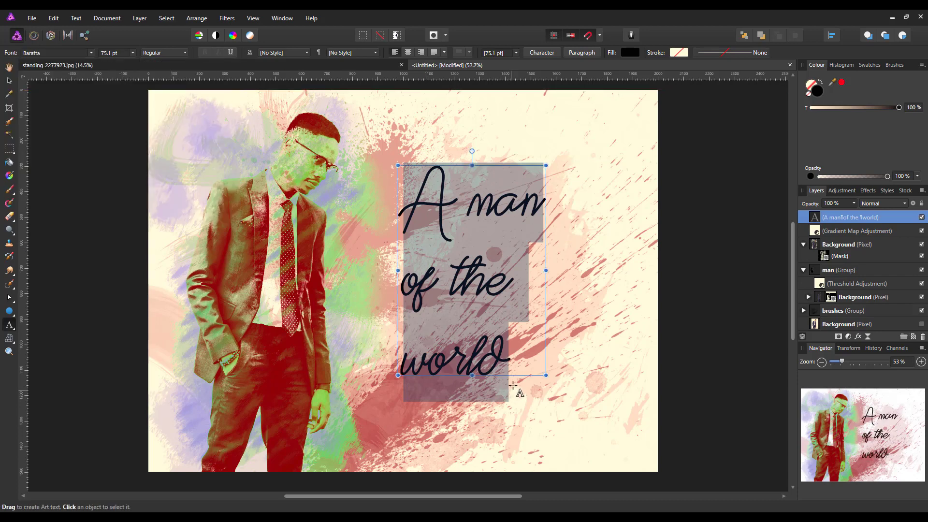
Enlarge the title text to 100.4 pt and move it slightly upward beside the man
{"action": "left_click_drag", "start_coordinate": [545, 376], "coordinate": [605, 418]}
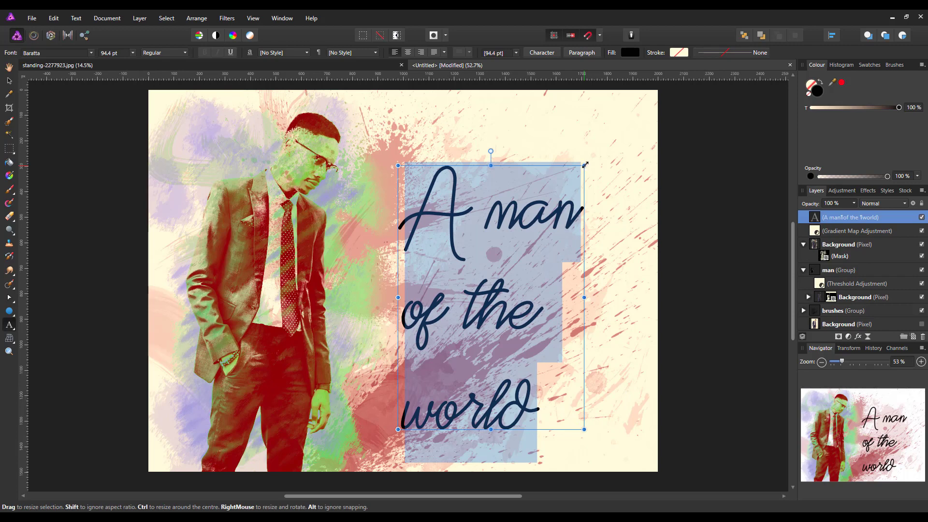
{"action": "left_click_drag", "start_coordinate": [584, 164], "coordinate": [596, 147]}
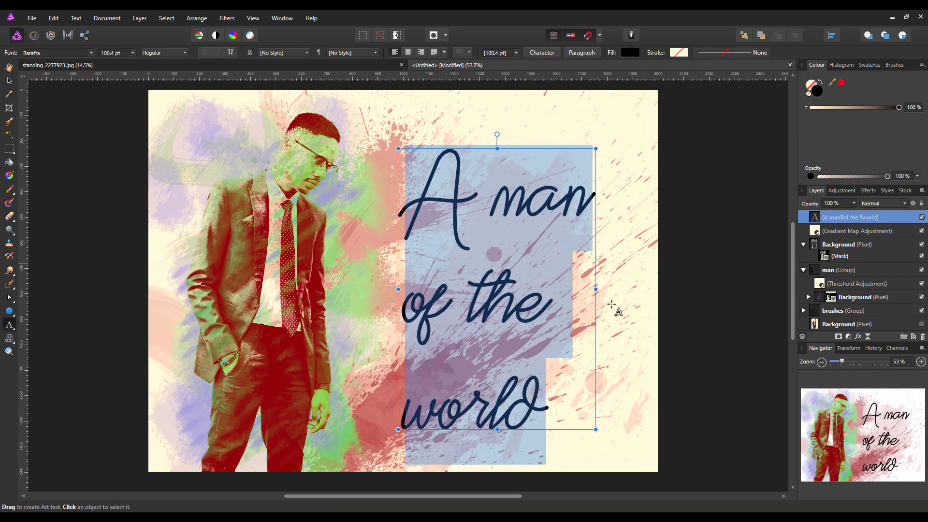
{"action": "left_click", "coordinate": [597, 336]}
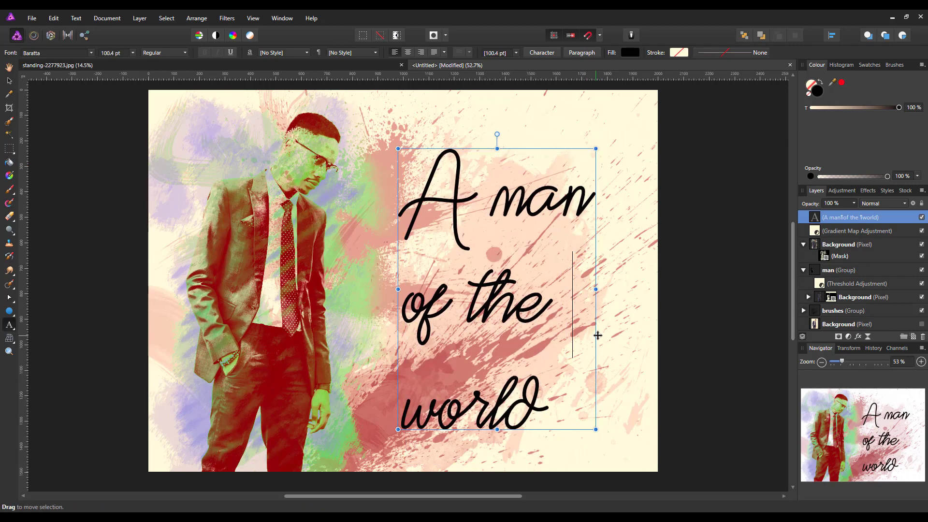
{"action": "left_click_drag", "start_coordinate": [597, 336], "coordinate": [597, 327]}
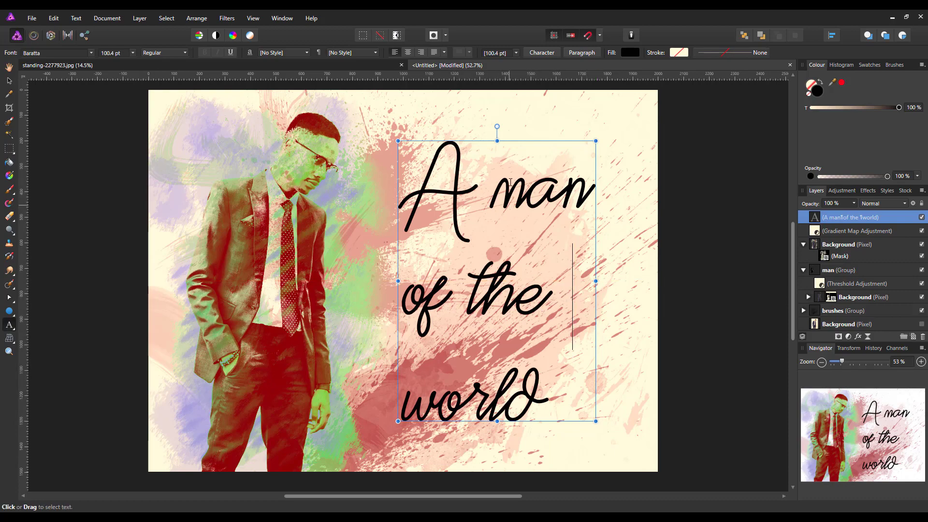
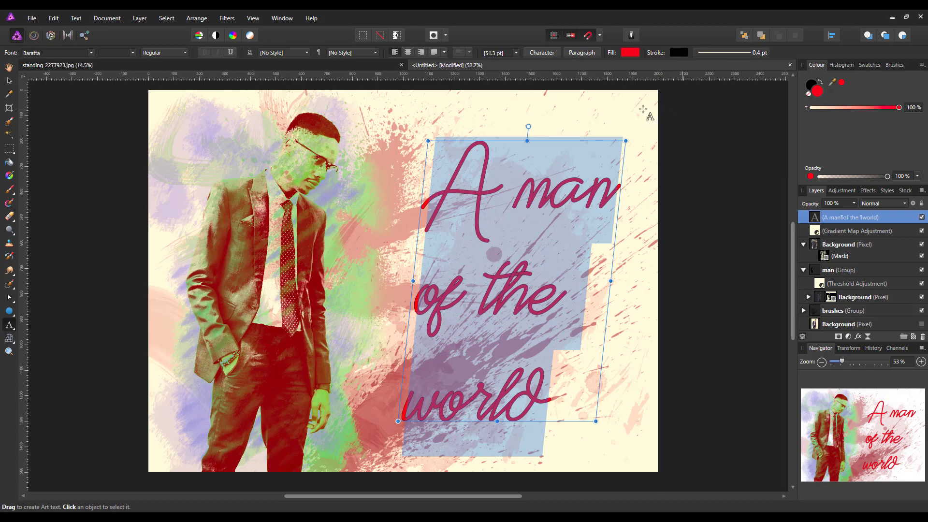
Scale the title text down to 96.5 pt and add an Outer Shadow with 23.4 px radius, 29.1 px offset and 48% intensity
{"action": "left_click", "coordinate": [9, 81]}
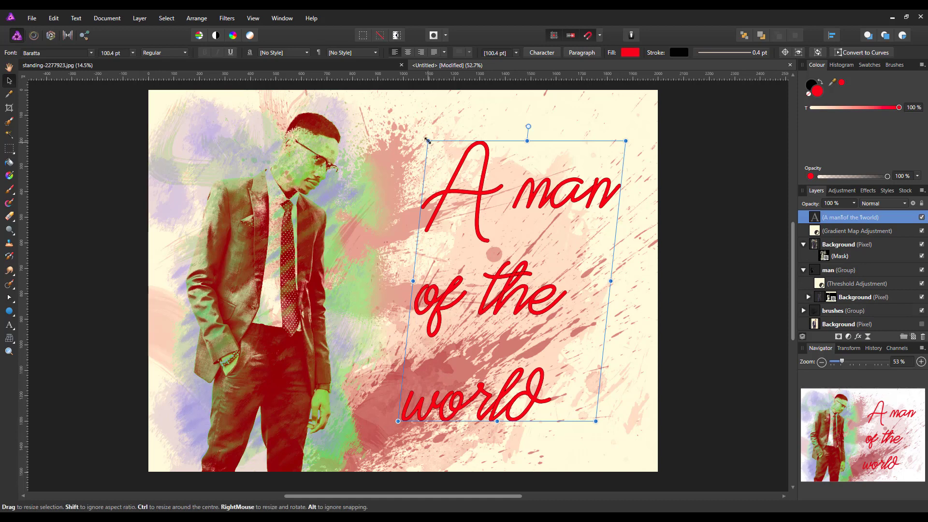
{"action": "left_click_drag", "start_coordinate": [427, 141], "coordinate": [436, 150]}
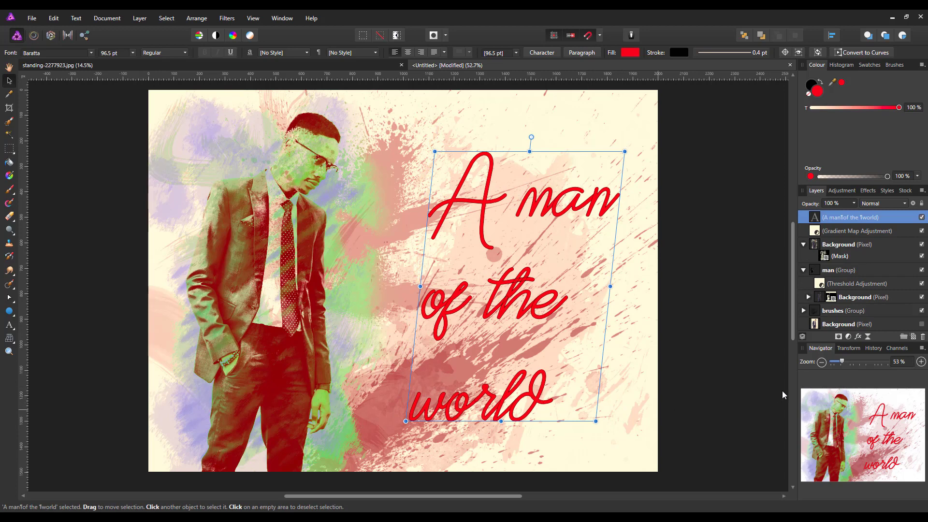
{"action": "left_click", "coordinate": [859, 338]}
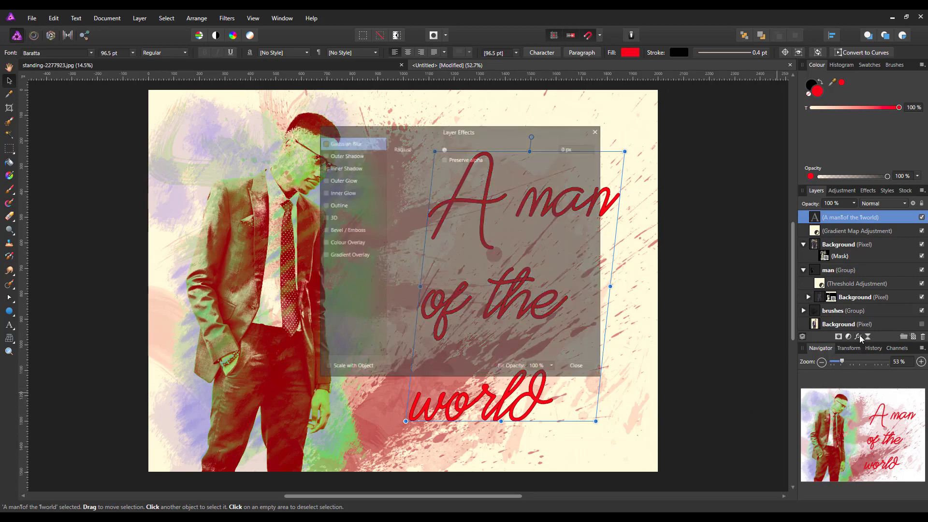
{"action": "left_click_drag", "start_coordinate": [415, 132], "coordinate": [201, 153]}
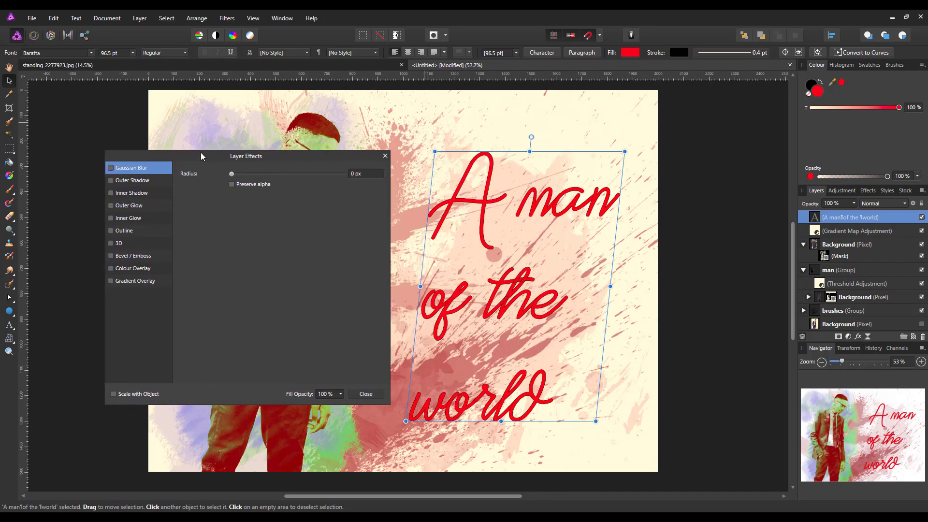
{"action": "left_click", "coordinate": [109, 179]}
{"action": "left_click", "coordinate": [126, 180]}
{"action": "left_click_drag", "start_coordinate": [231, 197], "coordinate": [304, 213]}
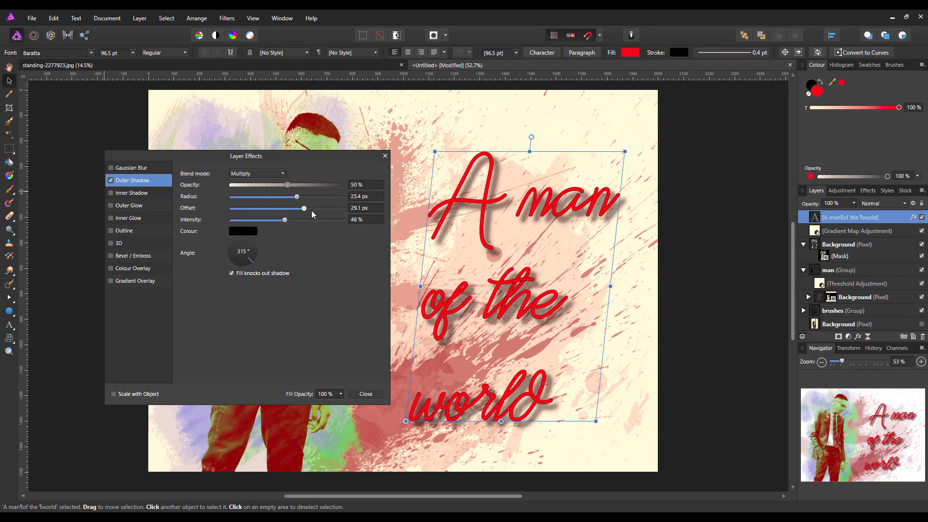
{"action": "left_click", "coordinate": [366, 393]}
{"action": "left_click", "coordinate": [735, 413]}
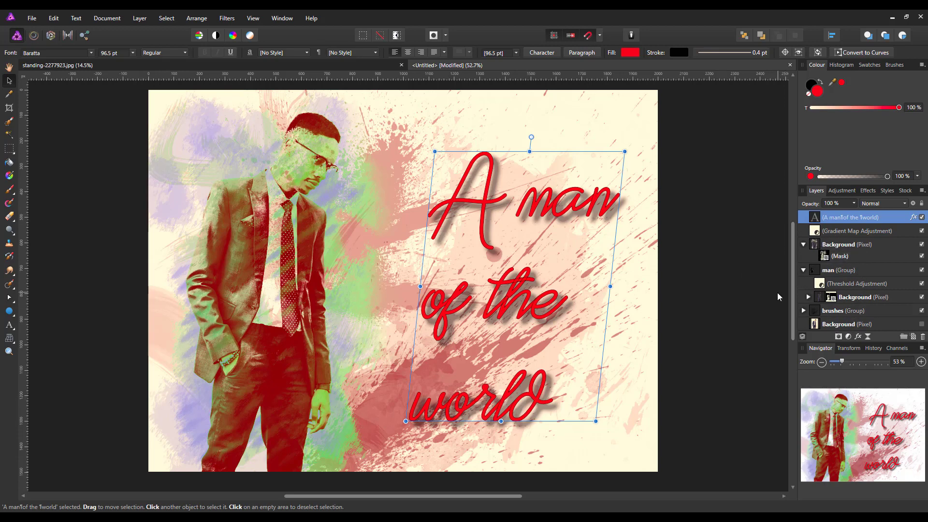
Reverse the colour order of the Gradient Map adjustment's gradient
{"action": "double_click", "coordinate": [816, 232]}
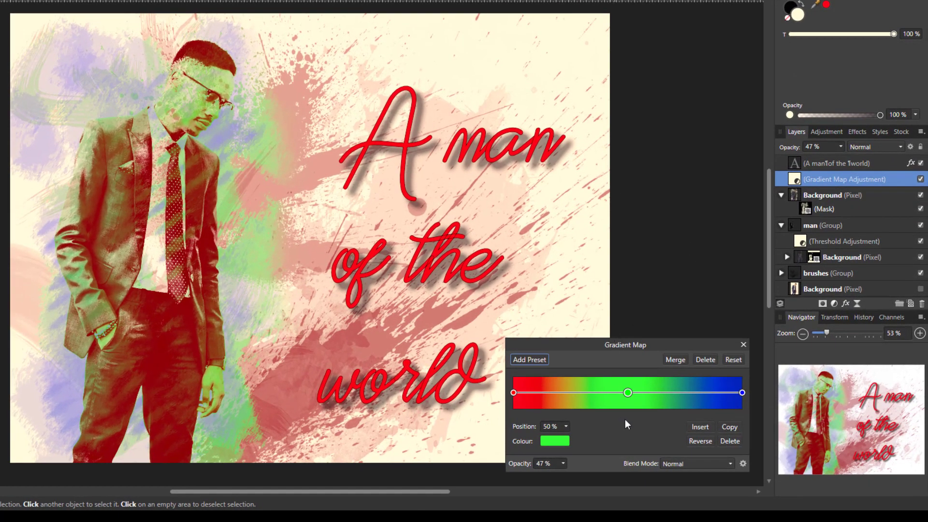
{"action": "left_click", "coordinate": [699, 441]}
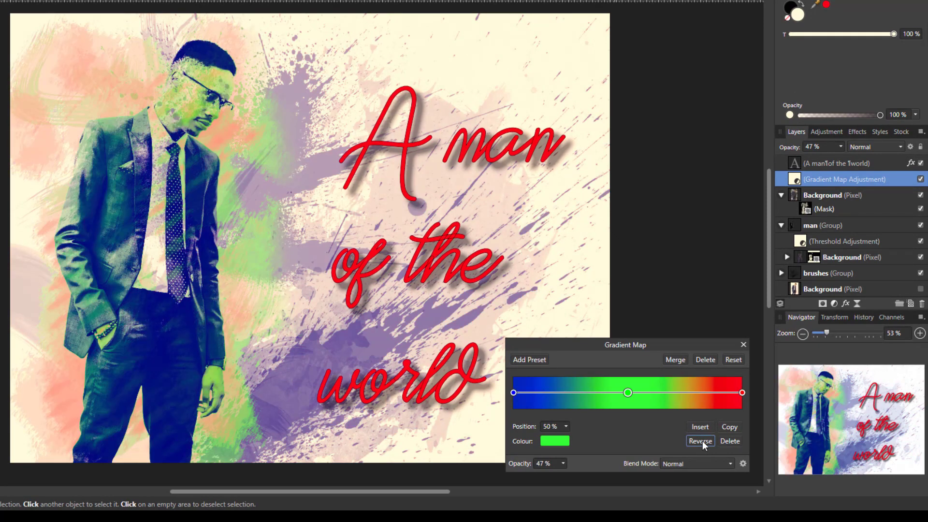
{"action": "left_click", "coordinate": [742, 345]}
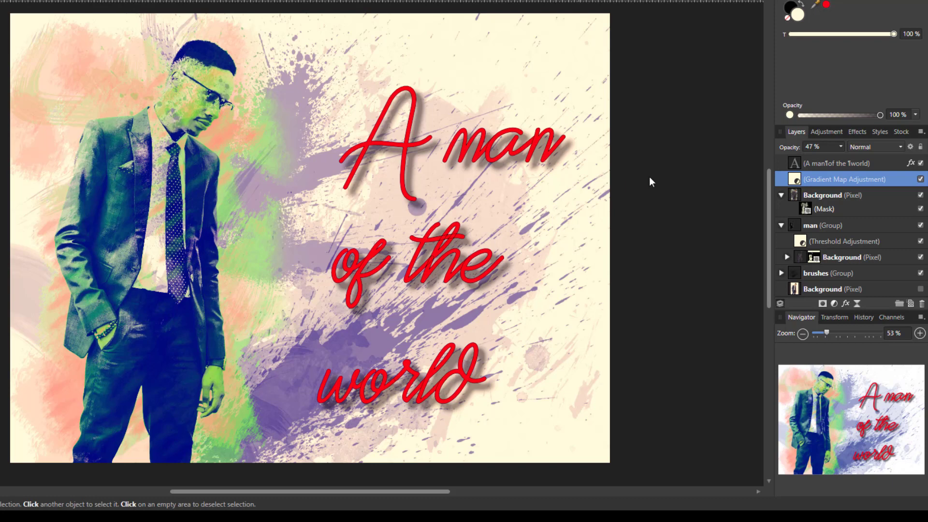
{"action": "double_click", "coordinate": [795, 179]}
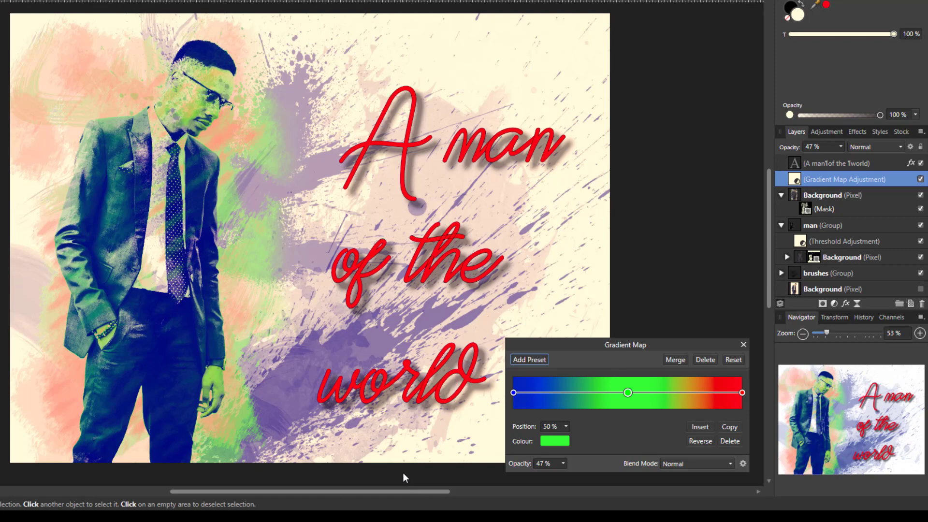
{"action": "left_click", "coordinate": [744, 344]}
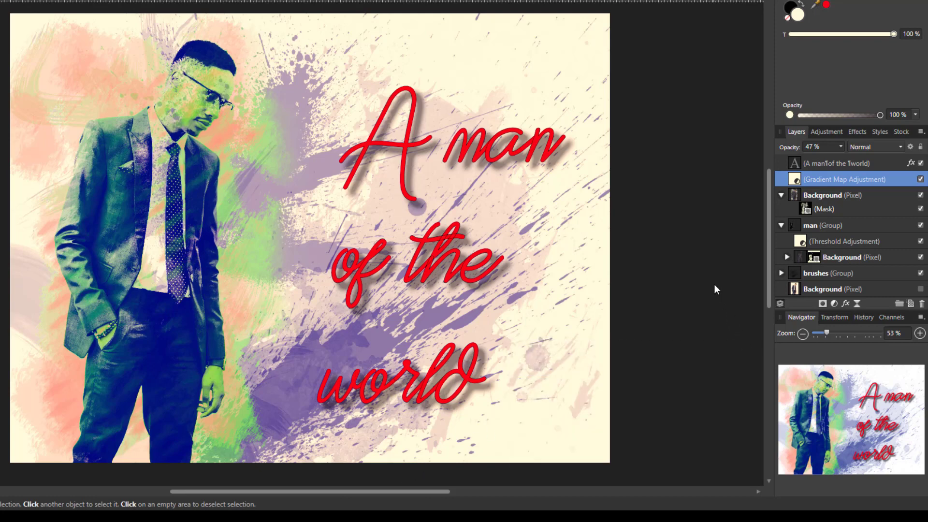